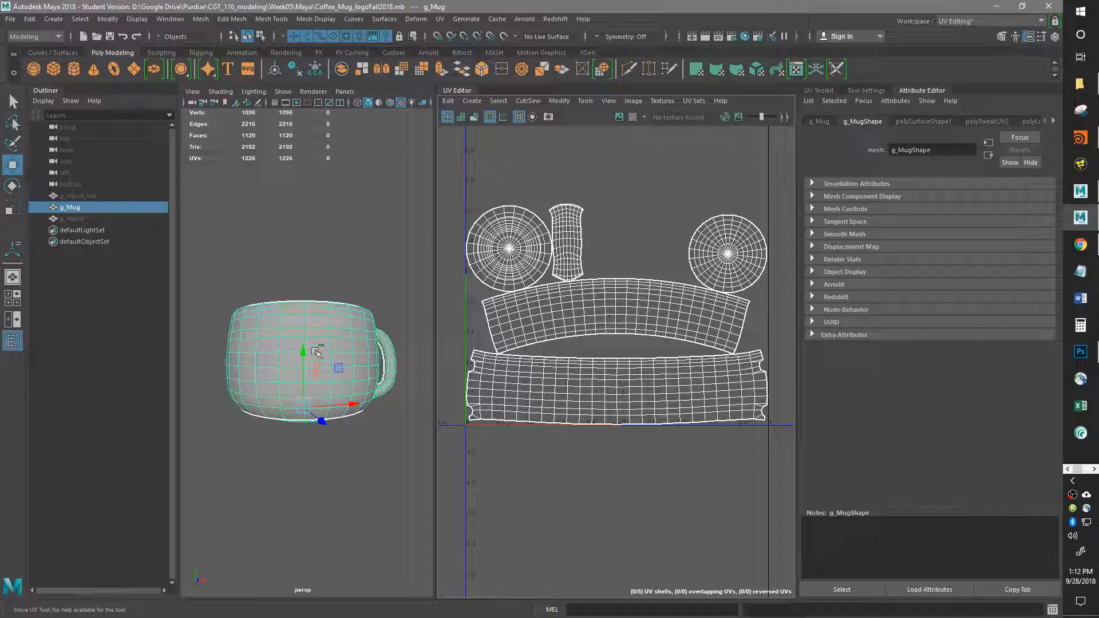
Step: Examine the mug model from several angles along with its UV shell layout
{"action": "right_click_drag", "start_coordinate": [339, 338], "coordinate": [377, 311], "text": "alt"}
{"action": "left_click_drag", "start_coordinate": [378, 312], "coordinate": [357, 328], "text": "alt"}
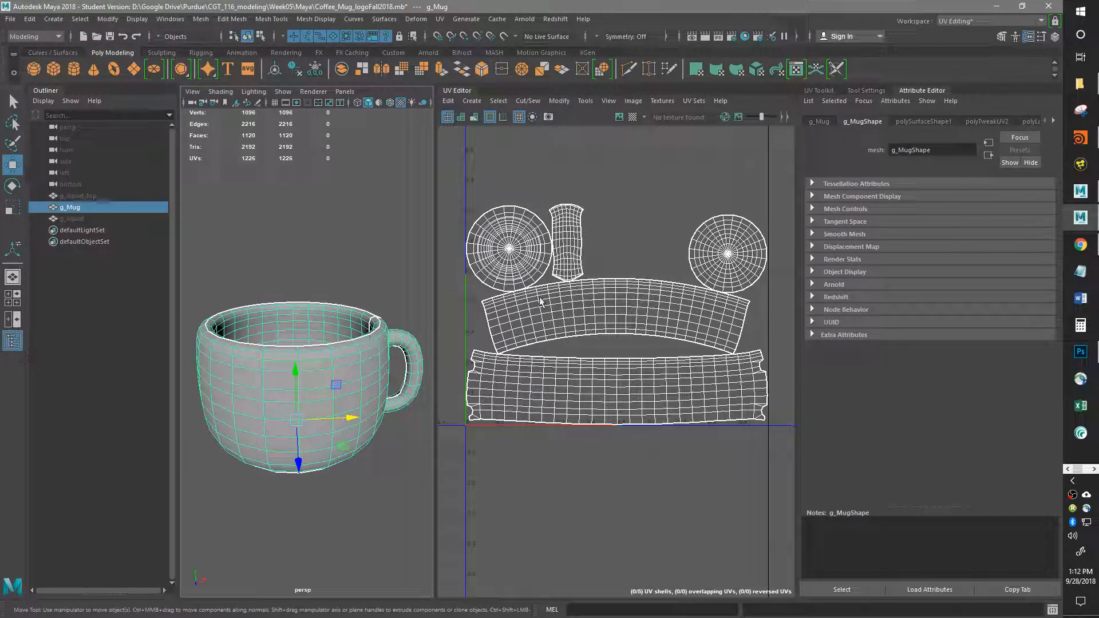
{"action": "mouse_move", "coordinate": [544, 193]}
{"action": "middle_mouse_down", "text": "alt"}
{"action": "mouse_move", "coordinate": [543, 166]}
{"action": "mouse_move", "coordinate": [542, 176]}
{"action": "middle_mouse_up", "text": "alt"}
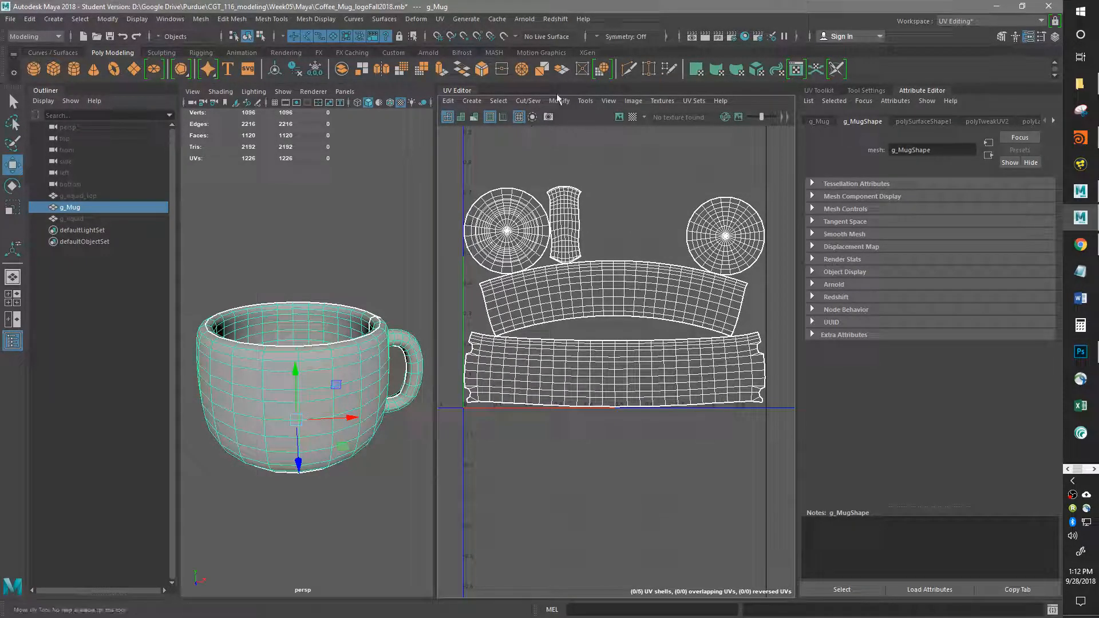
{"action": "middle_click_drag", "start_coordinate": [631, 177], "coordinate": [633, 213], "text": "alt"}
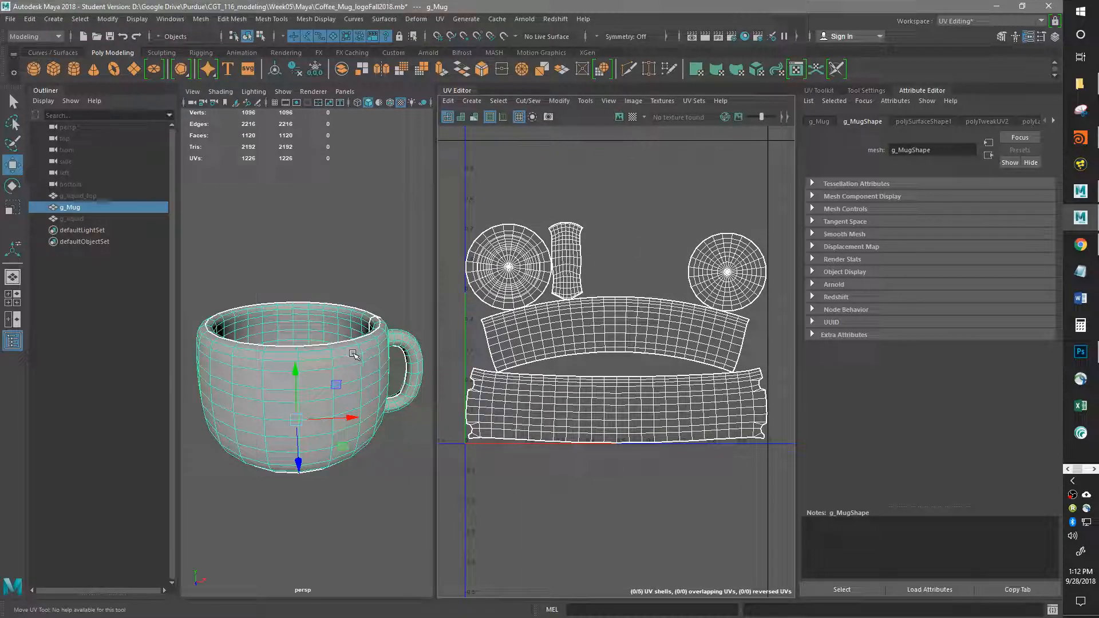
{"action": "right_click_drag", "start_coordinate": [355, 358], "coordinate": [340, 355], "text": "alt"}
{"action": "left_click_drag", "start_coordinate": [339, 355], "coordinate": [321, 358], "text": "alt"}
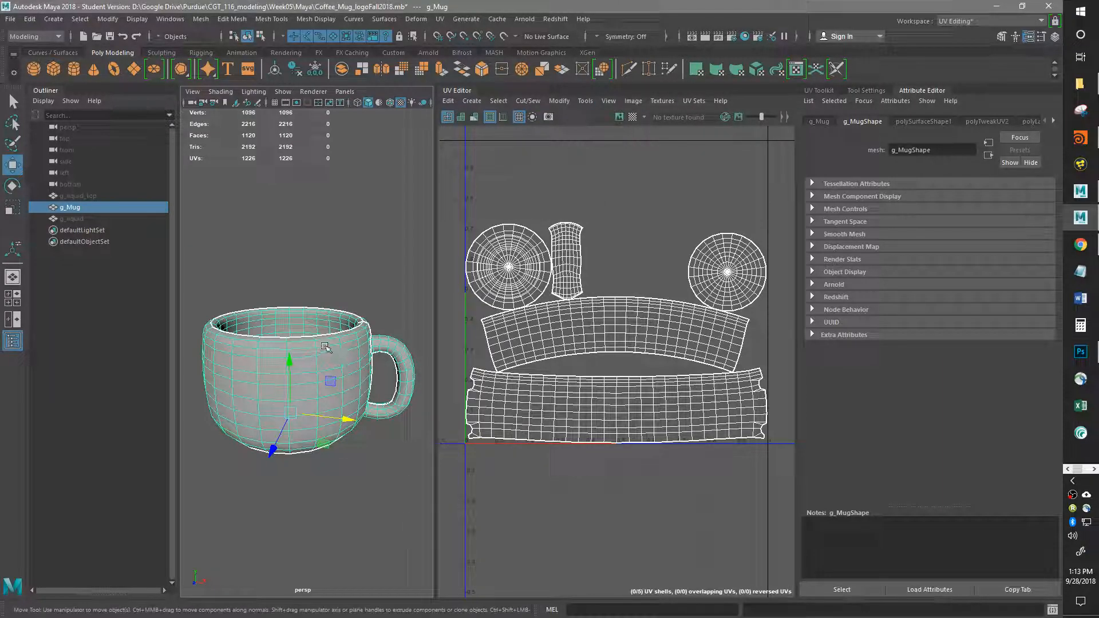
{"action": "left_click_drag", "start_coordinate": [316, 358], "coordinate": [302, 355], "text": "alt"}
Step: Reset the mug's UV Snapshot options to their defaults and set the image format to PNG
{"action": "left_click", "coordinate": [633, 101]}
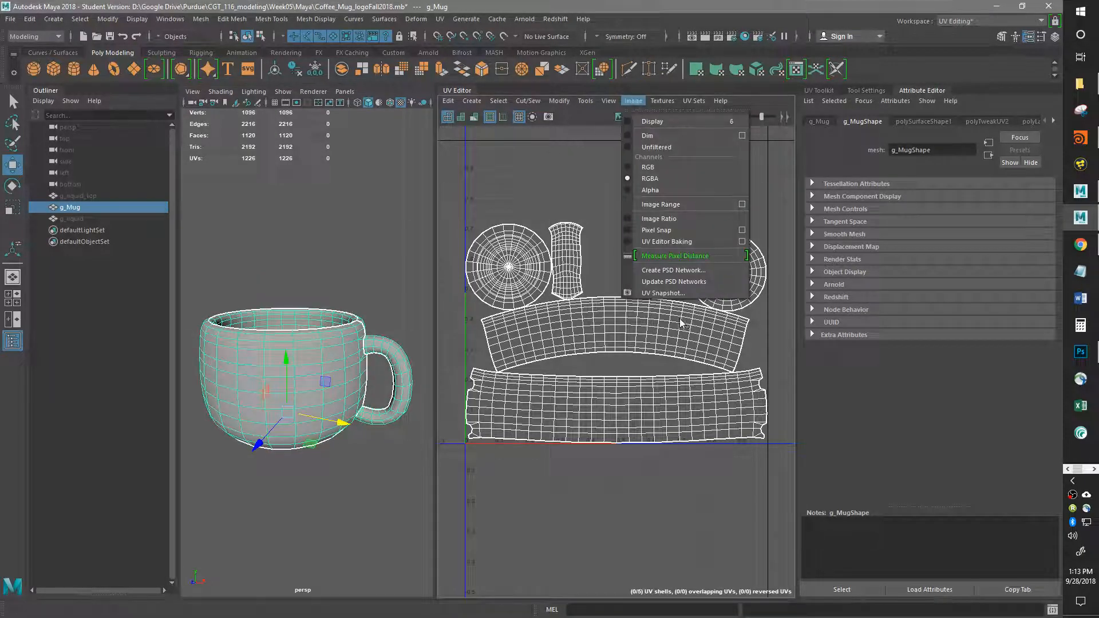
{"action": "left_click", "coordinate": [669, 293]}
{"action": "left_click_drag", "start_coordinate": [214, 250], "coordinate": [280, 136]}
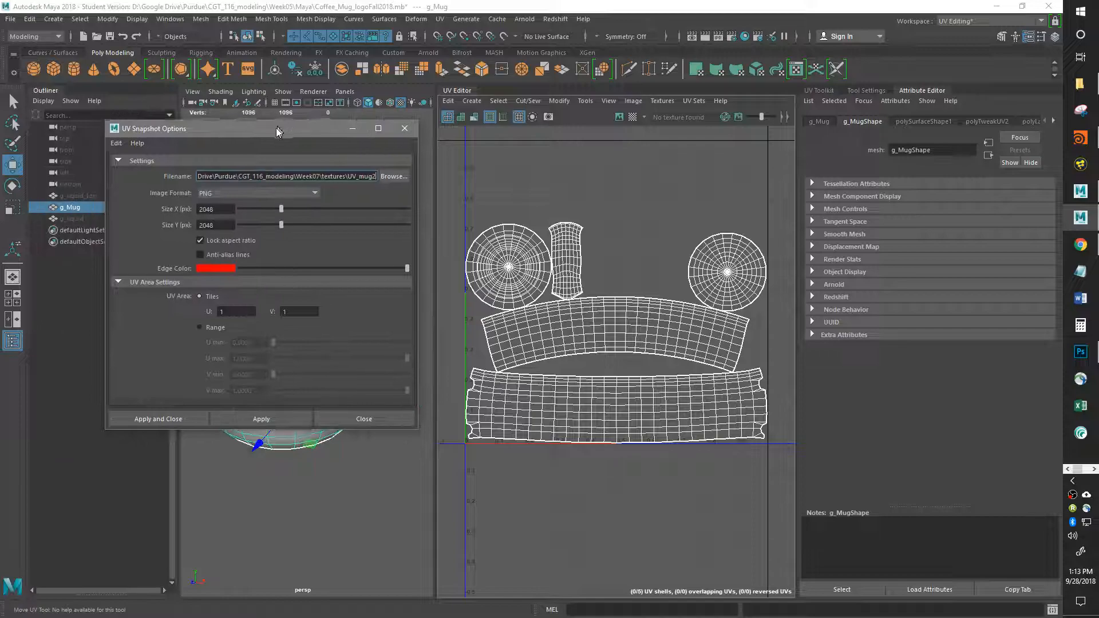
{"action": "left_click", "coordinate": [114, 145]}
{"action": "left_click", "coordinate": [130, 169]}
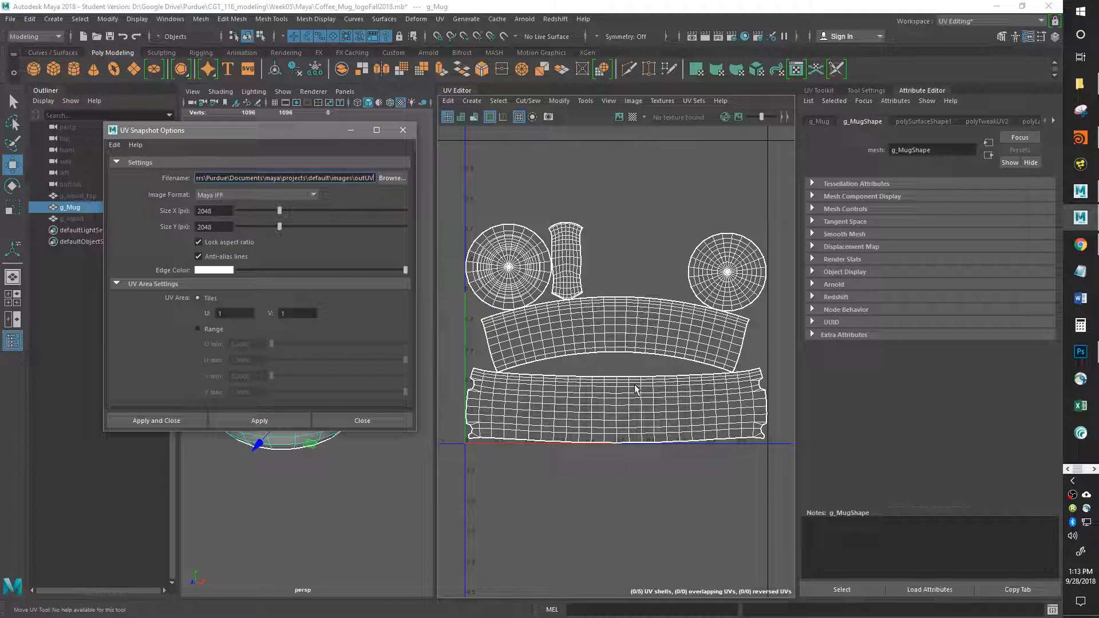
{"action": "left_click", "coordinate": [314, 196]}
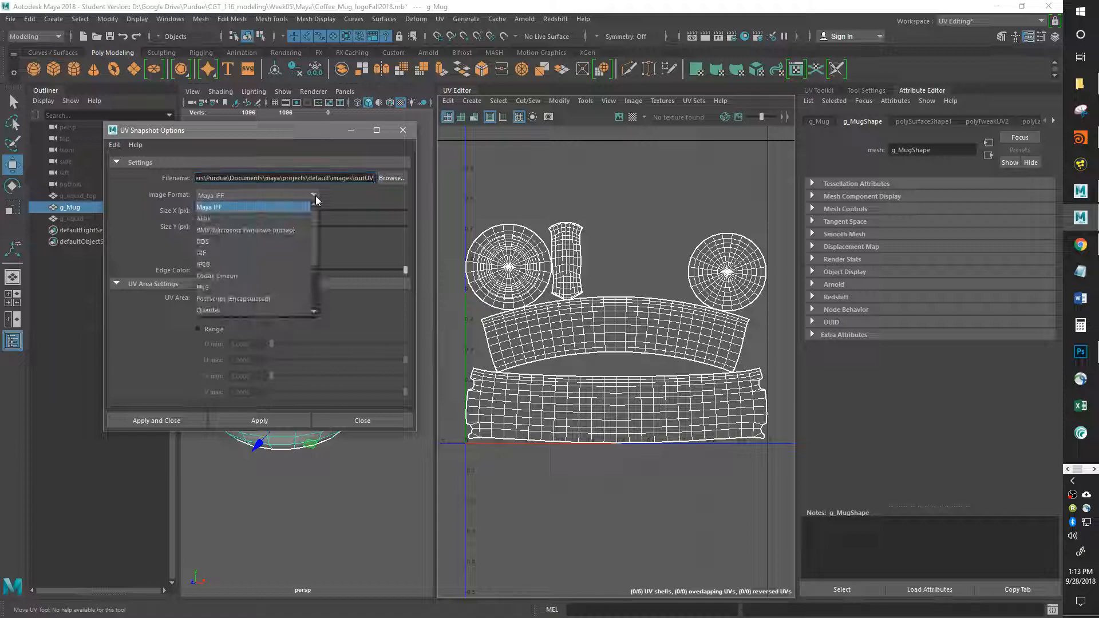
{"action": "left_click", "coordinate": [255, 287]}
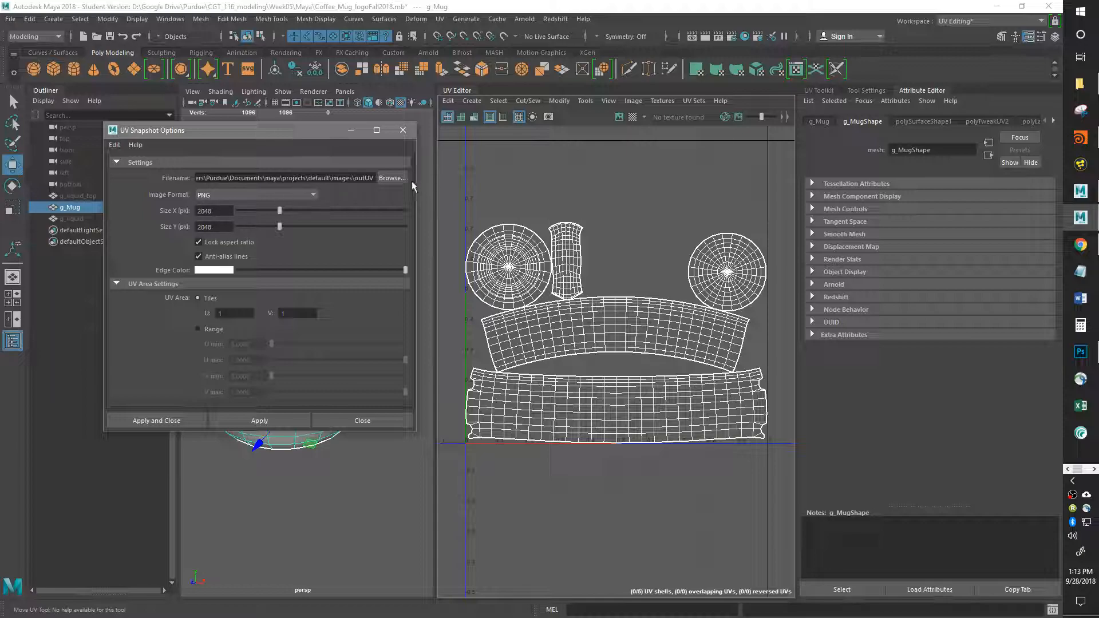
Step: Browse for the snapshot's save location and open the folder D:\Google Drive\Purdue\CGT_116_modeling\Week07\textures
{"action": "left_click", "coordinate": [393, 178]}
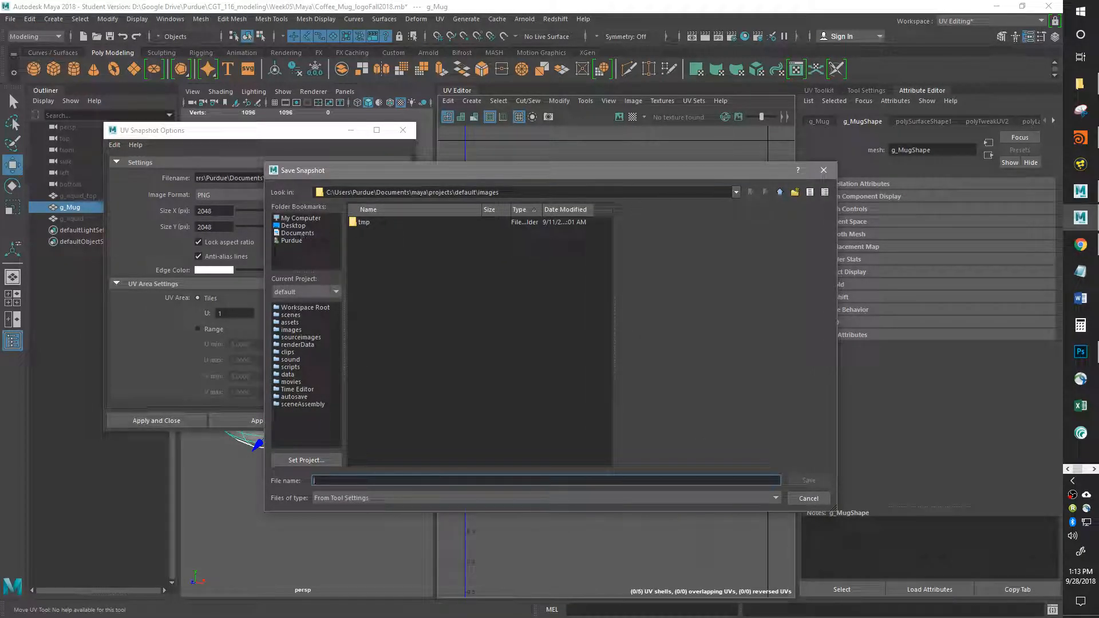
{"action": "left_click", "coordinate": [304, 220]}
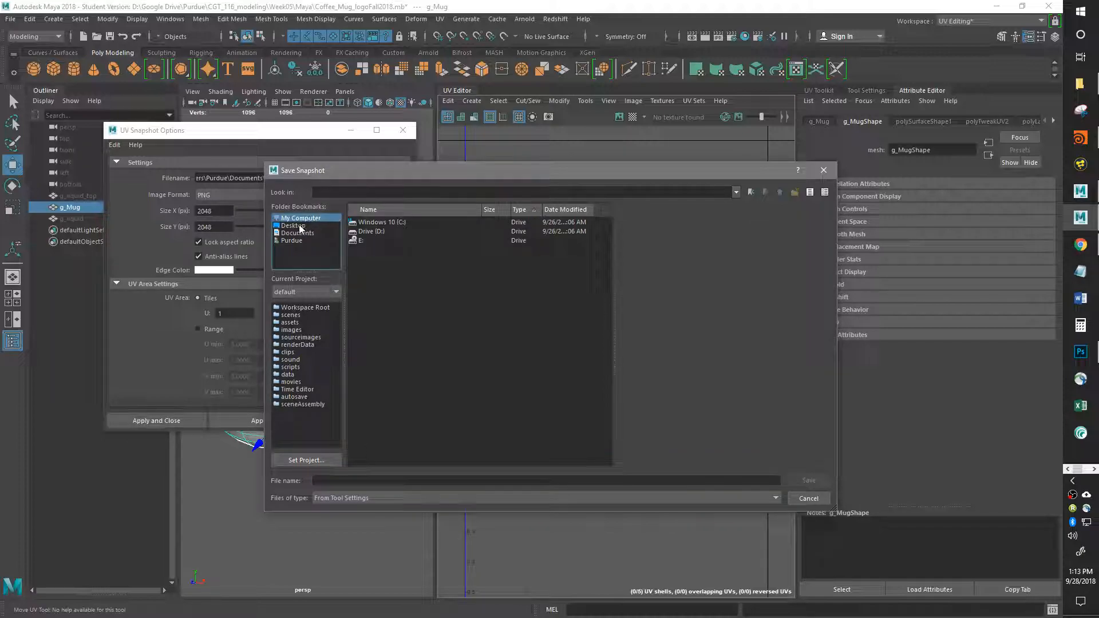
{"action": "double_click", "coordinate": [377, 232]}
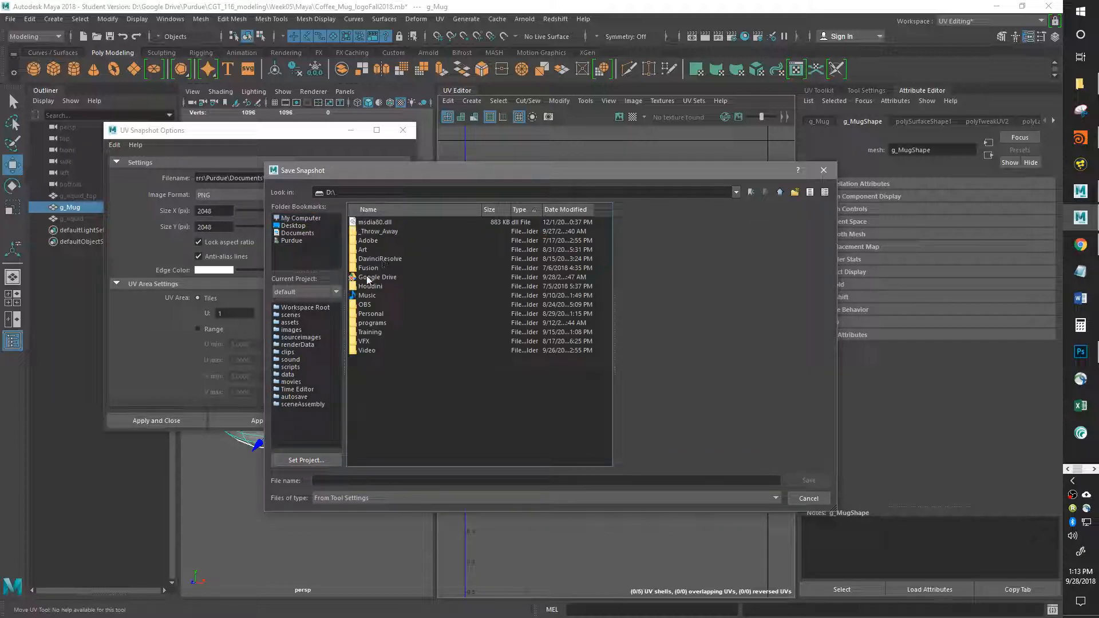
{"action": "scroll", "coordinate": [391, 436], "scroll_direction": "down", "scroll_amount": 7}
{"action": "scroll", "coordinate": [371, 444], "scroll_direction": "down", "scroll_amount": 1}
{"action": "double_click", "coordinate": [372, 423]}
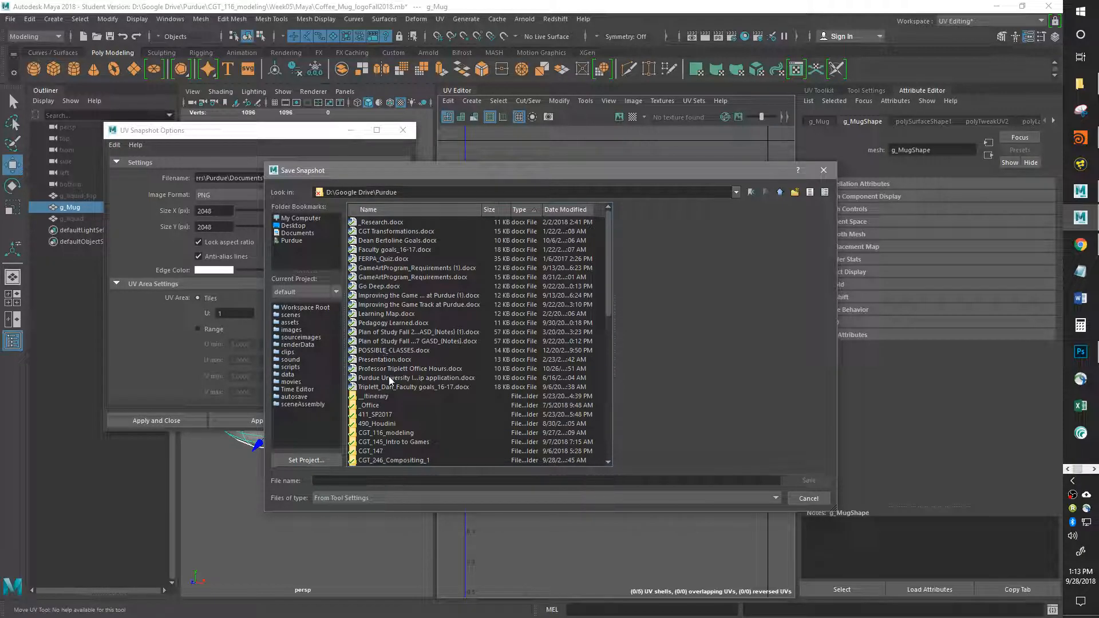
{"action": "scroll", "coordinate": [388, 383], "scroll_direction": "down", "scroll_amount": 4}
{"action": "double_click", "coordinate": [374, 324]}
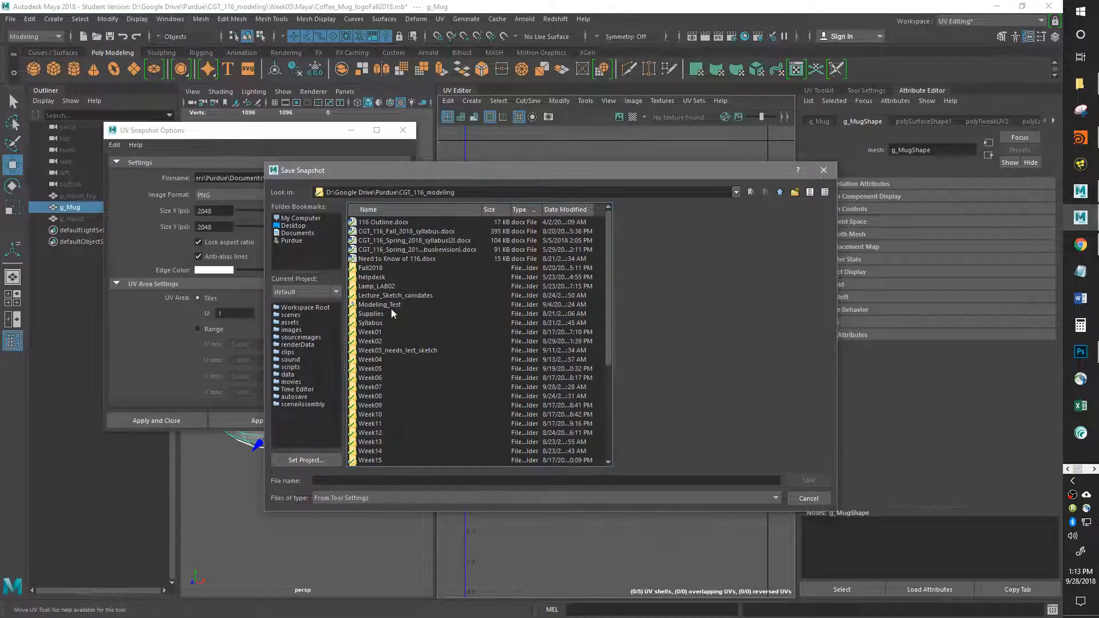
{"action": "double_click", "coordinate": [373, 387]}
{"action": "double_click", "coordinate": [375, 250]}
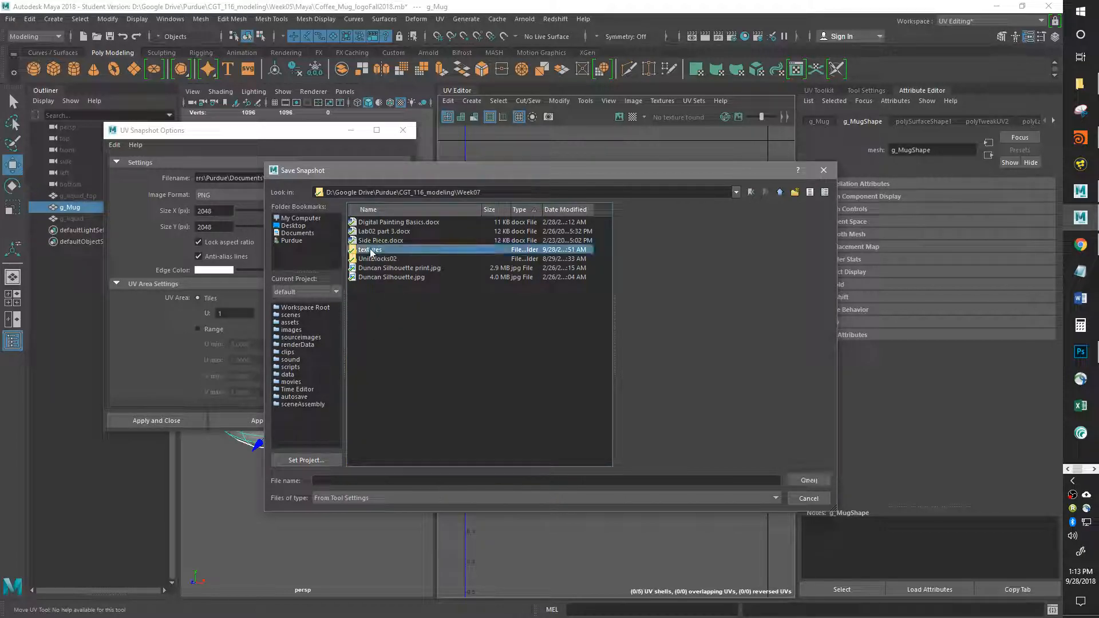
Step: Name the snapshot file UV_Mug_03 and save that as the output path
{"action": "left_click", "coordinate": [365, 482]}
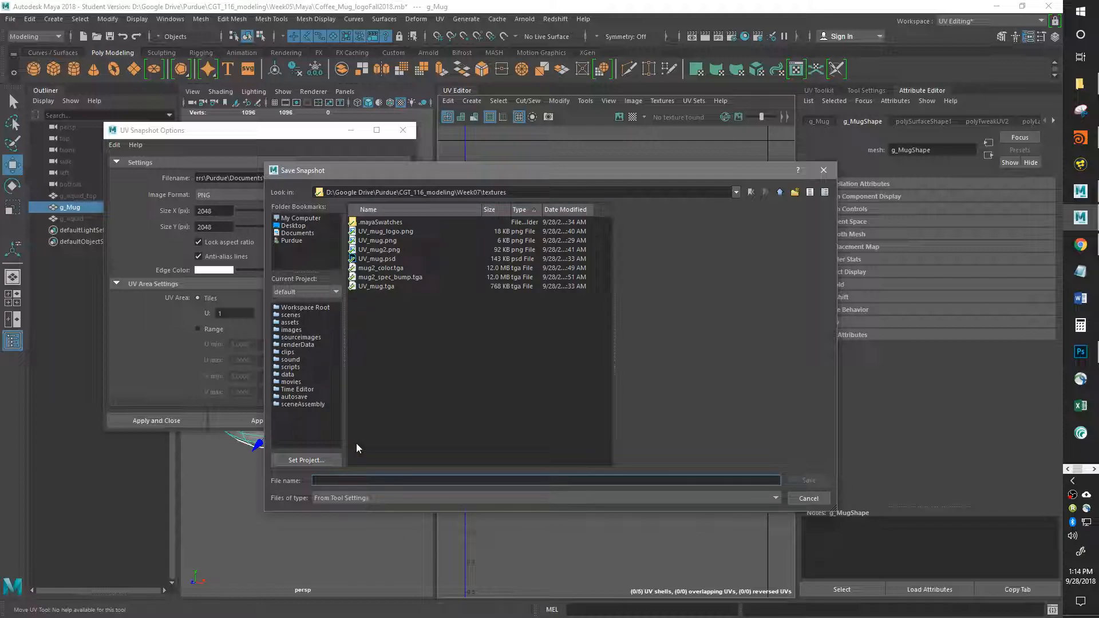
{"action": "type", "text": "UV_M"}
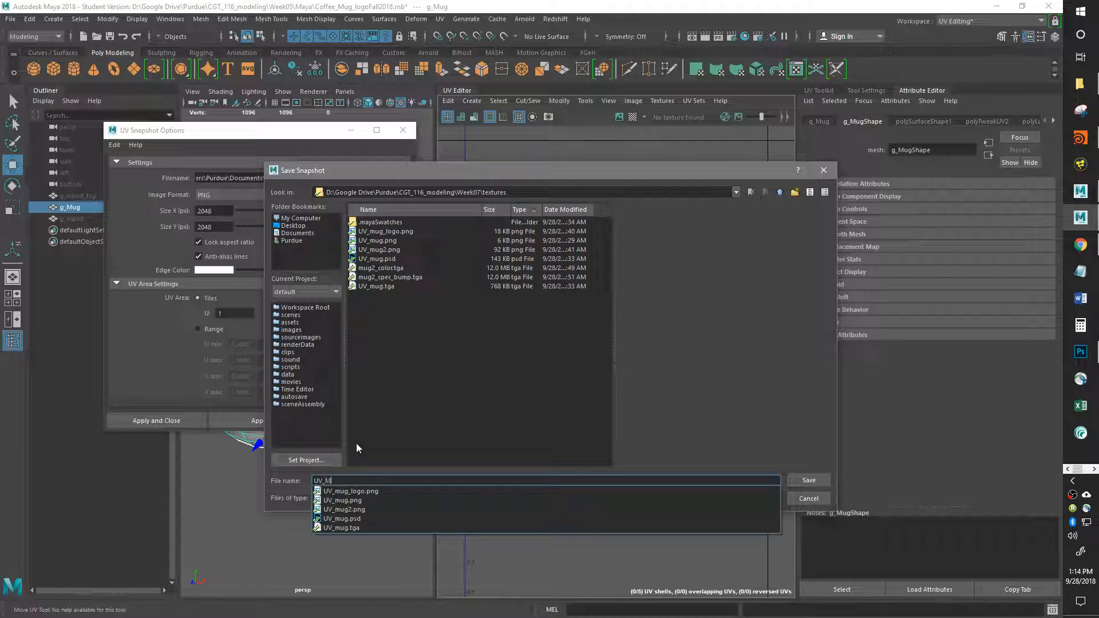
{"action": "type", "text": "ug_03"}
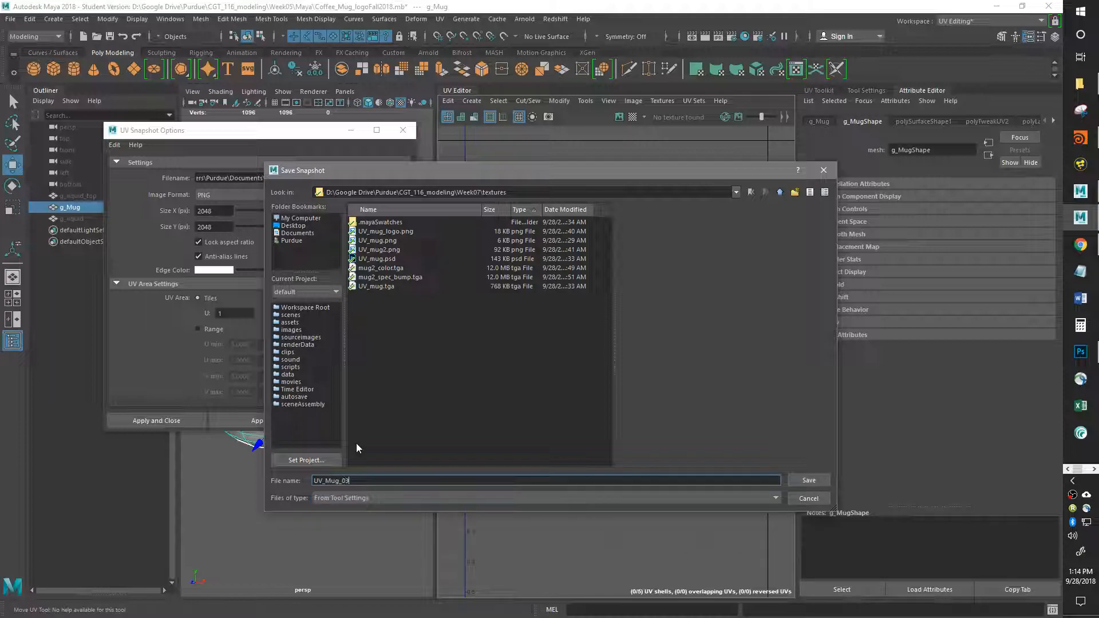
{"action": "key", "text": "Return"}
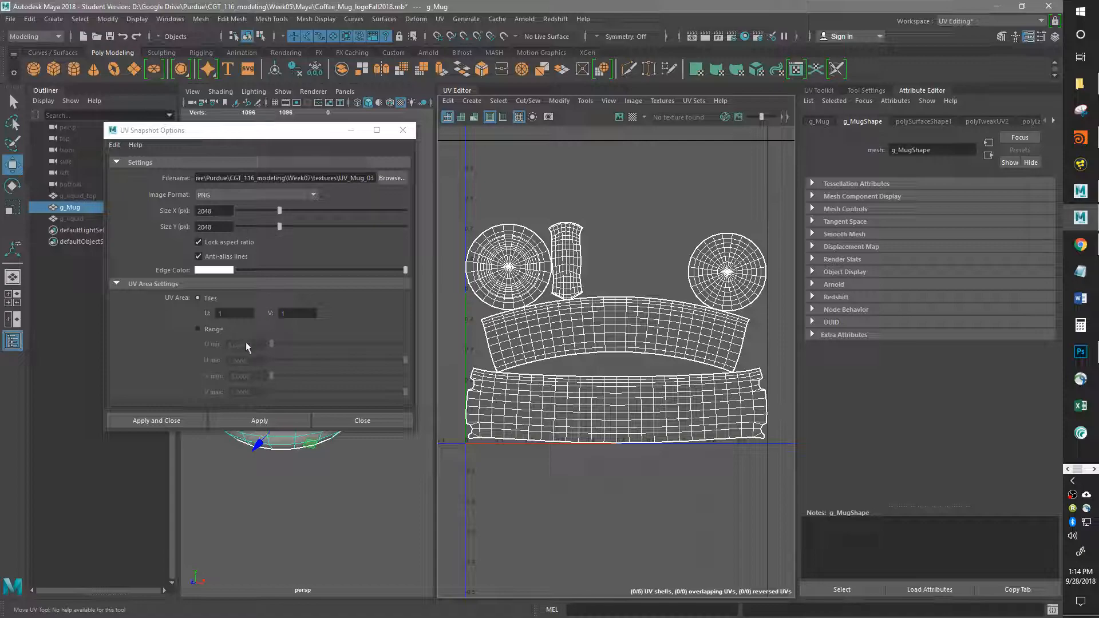
Step: Disable anti-aliased lines for the PNG snapshot and change the edge color to a fully saturated blue
{"action": "left_click", "coordinate": [307, 194]}
{"action": "left_click", "coordinate": [211, 288]}
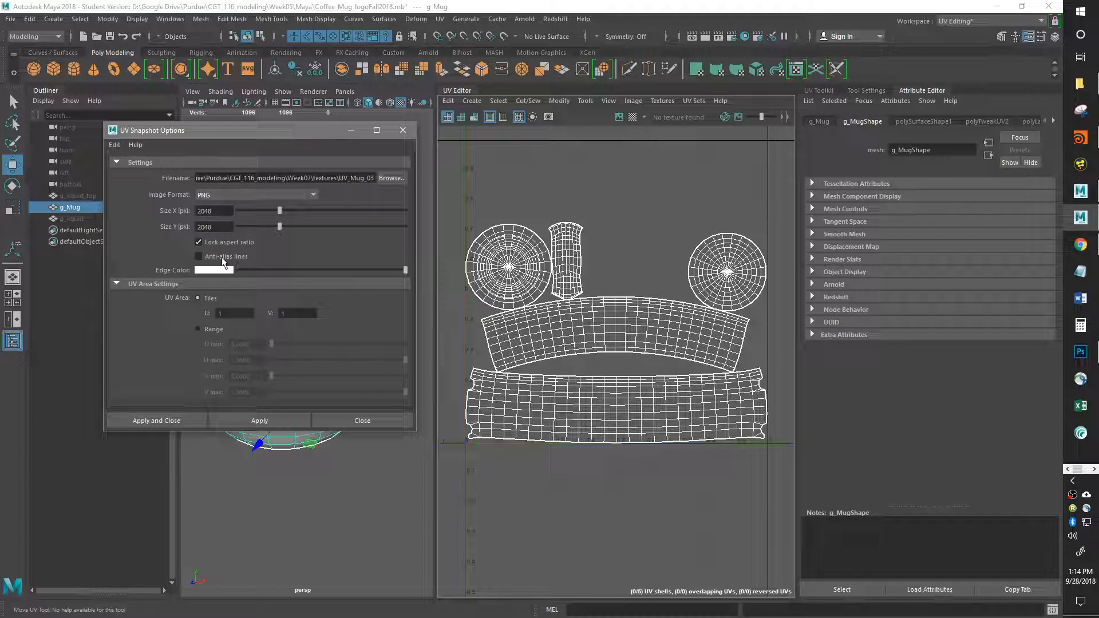
{"action": "left_click_drag", "start_coordinate": [216, 212], "coordinate": [181, 240]}
{"action": "left_click", "coordinate": [229, 269]}
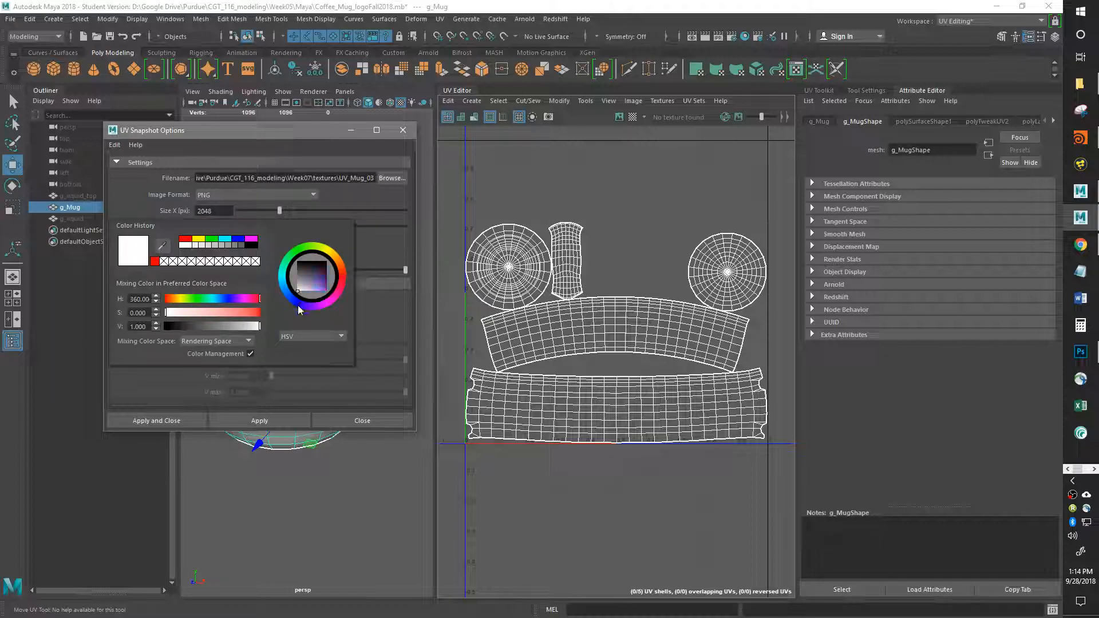
{"action": "left_click_drag", "start_coordinate": [293, 308], "coordinate": [337, 297]}
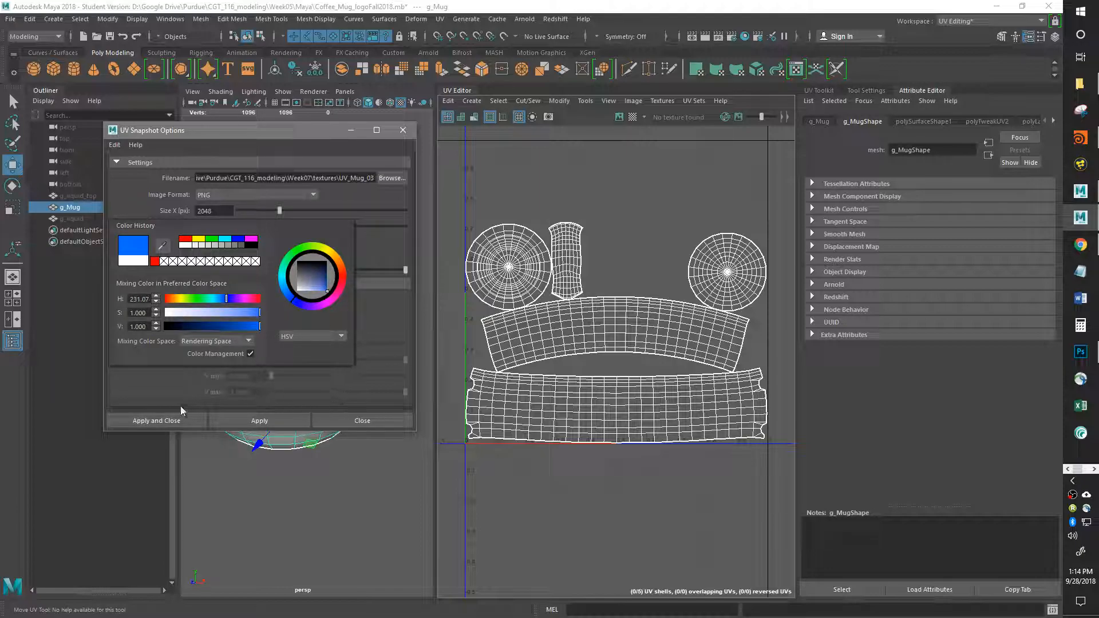
{"action": "left_click", "coordinate": [155, 393]}
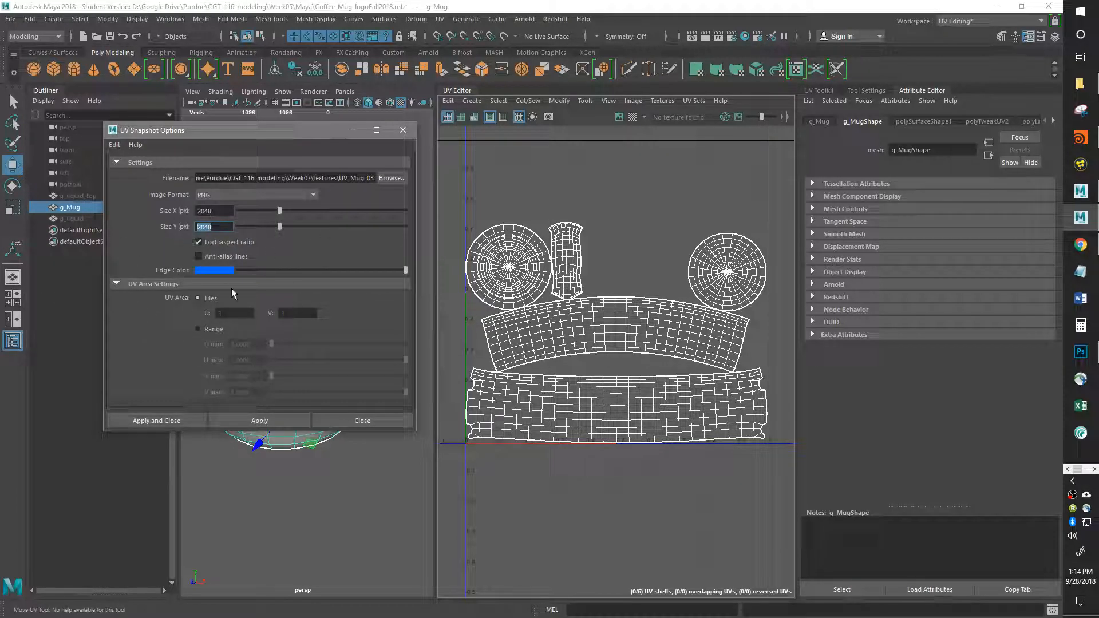
Step: Export the mug's UV snapshot with the current options, leaving the options window open
{"action": "left_click", "coordinate": [259, 426]}
{"action": "left_click", "coordinate": [793, 612]}
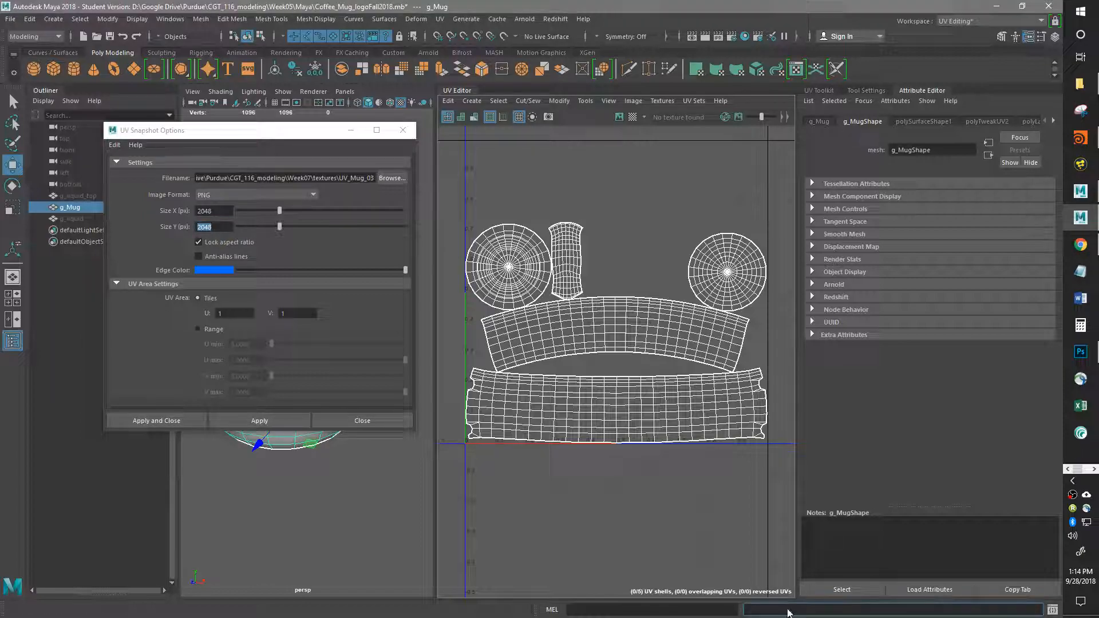
{"action": "left_click", "coordinate": [269, 423]}
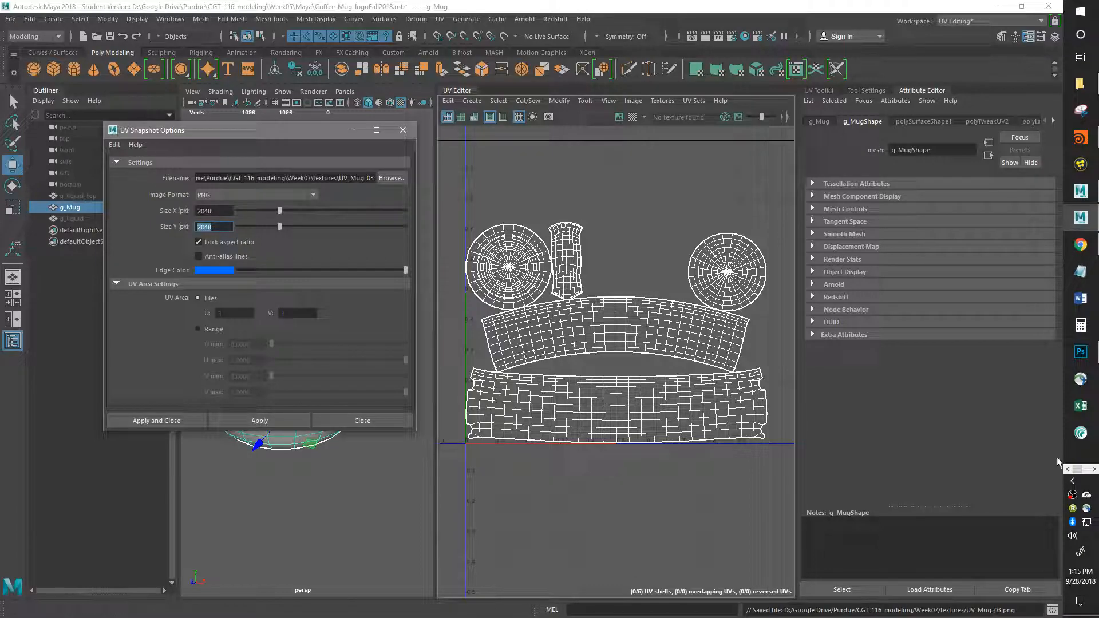
Step: Switch to Photoshop and open UV_Mug_03.png from the Week07 textures folder
{"action": "left_click", "coordinate": [1088, 353]}
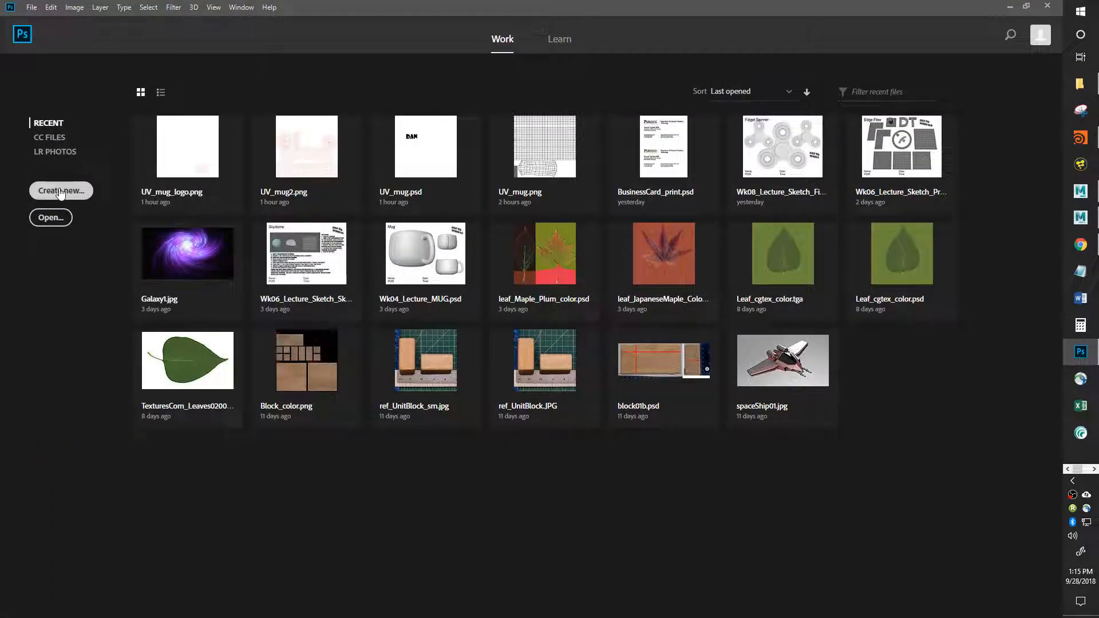
{"action": "left_click", "coordinate": [51, 218]}
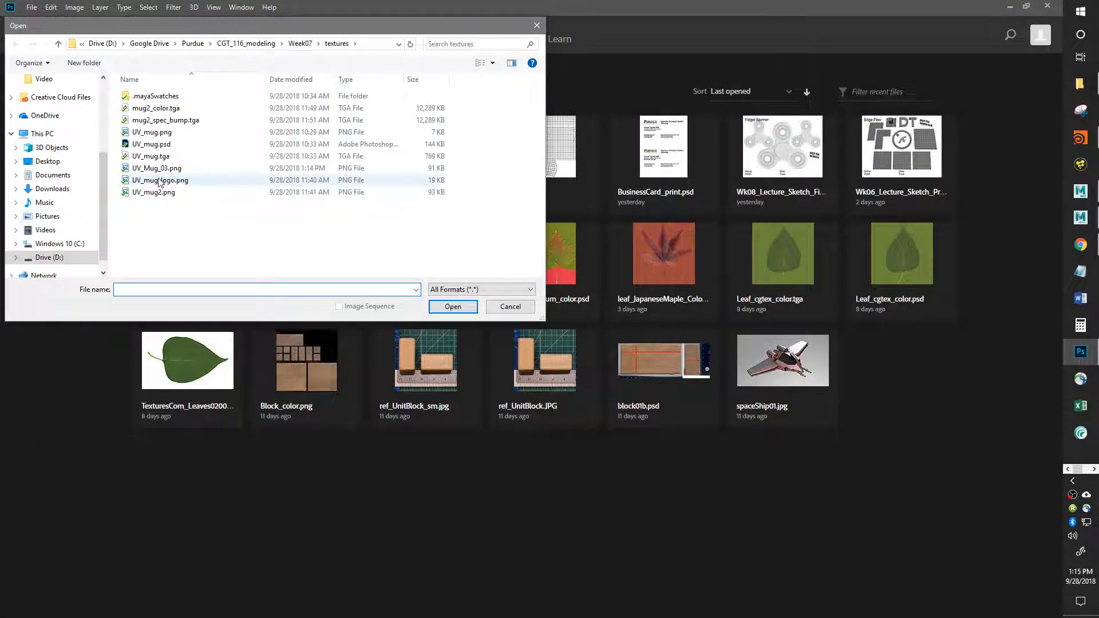
{"action": "left_click", "coordinate": [153, 168]}
{"action": "left_click", "coordinate": [453, 307]}
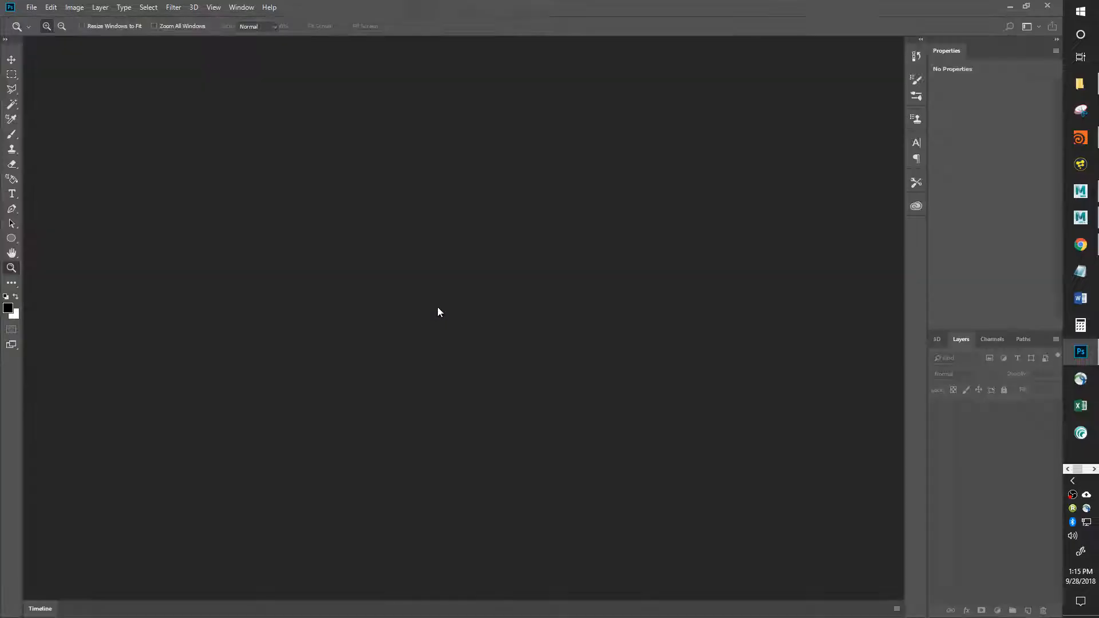
{"action": "left_click_drag", "start_coordinate": [462, 391], "coordinate": [471, 358]}
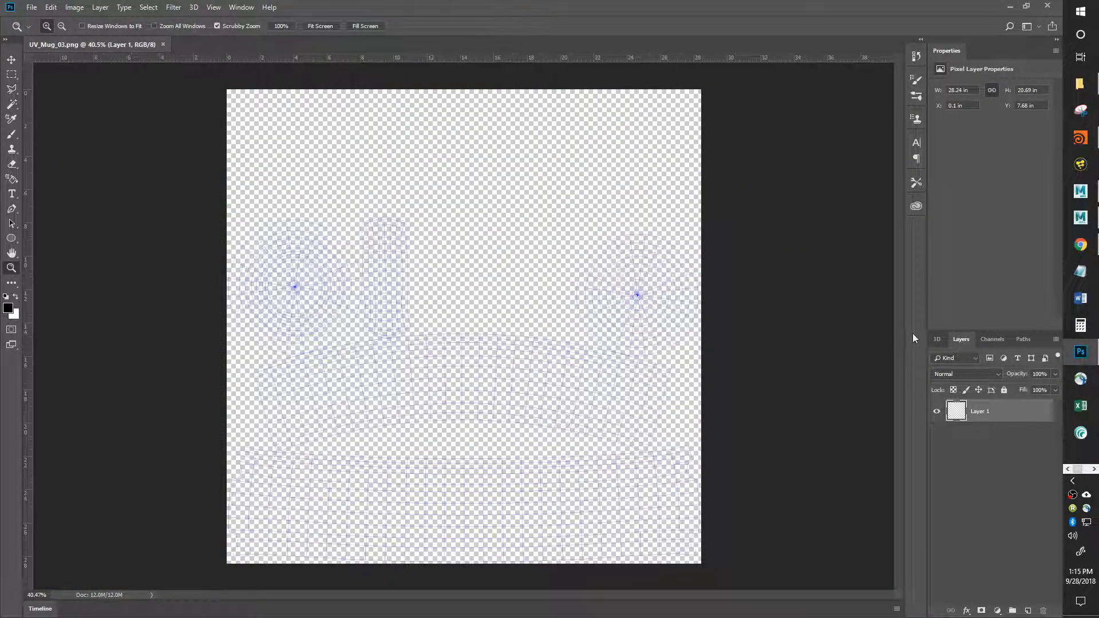
Step: Add a new layer beneath the UV wireframe layer and fill it with white
{"action": "left_click", "coordinate": [1028, 611]}
{"action": "left_click_drag", "start_coordinate": [1000, 414], "coordinate": [1002, 448]}
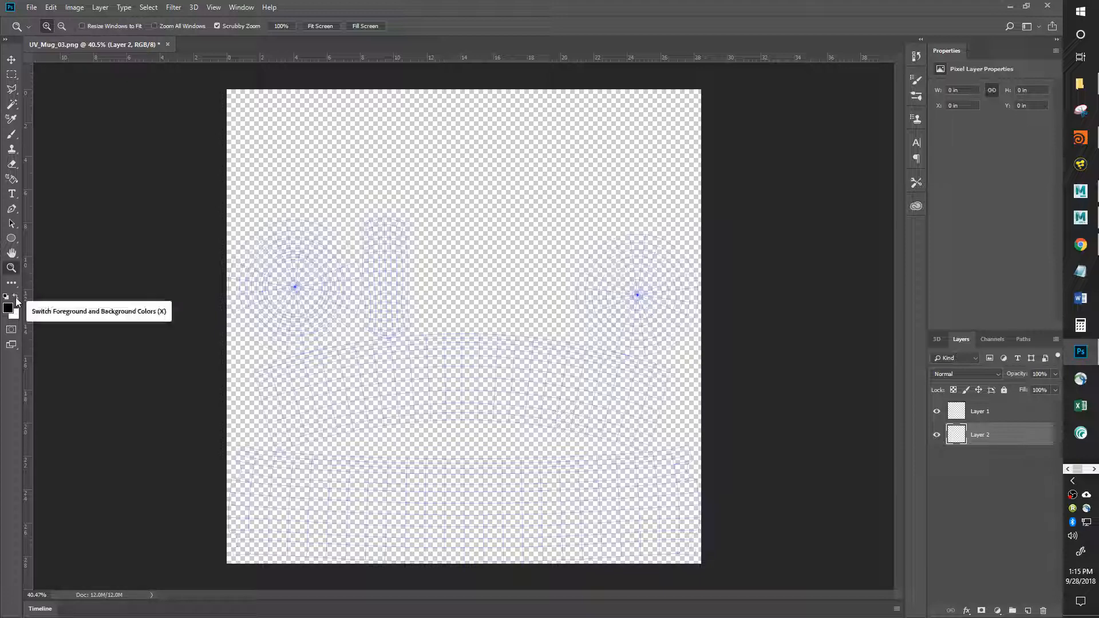
{"action": "left_click", "coordinate": [16, 297]}
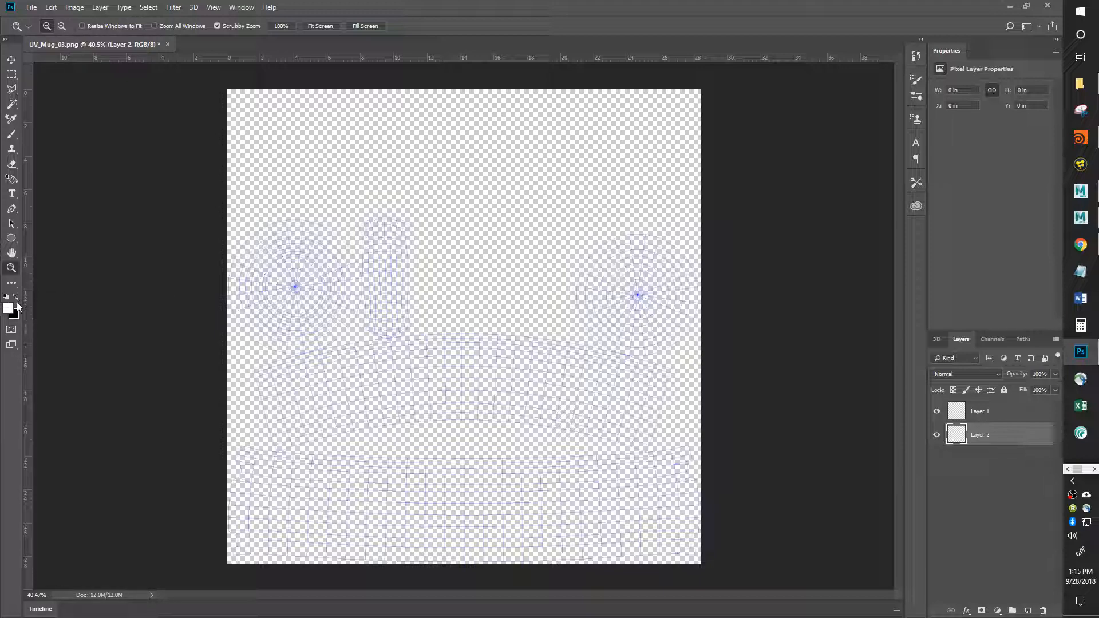
{"action": "key", "text": "alt+BackSpace"}
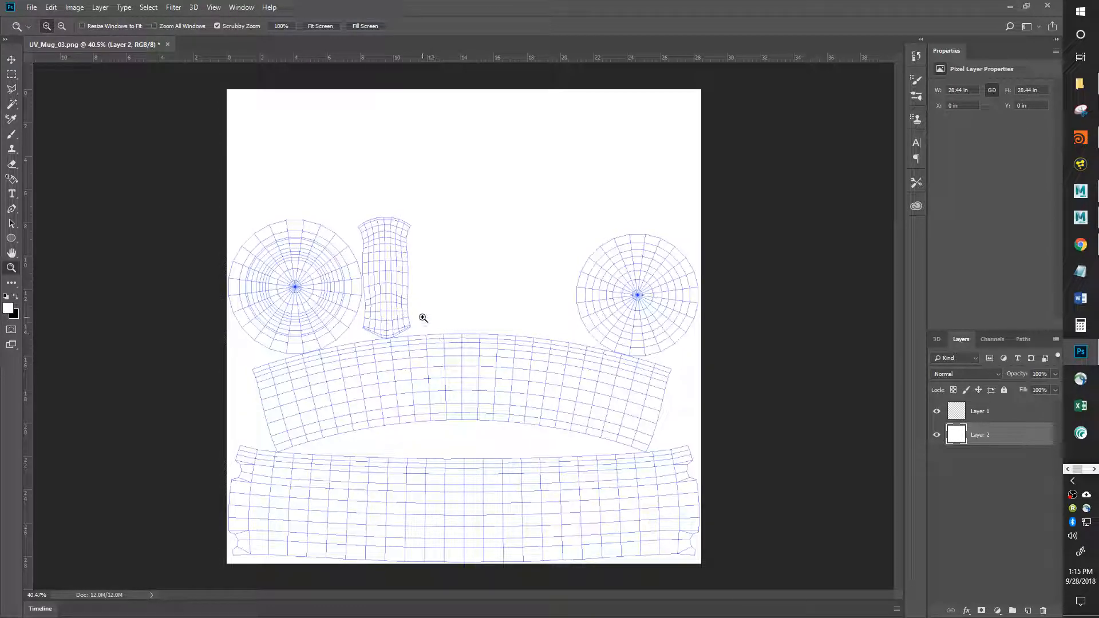
Step: Compare the UV wireframe with the white background layer hidden and shown
{"action": "mouse_move", "coordinate": [450, 297]}
{"action": "left_mouse_down"}
{"action": "mouse_move", "coordinate": [484, 273]}
{"action": "mouse_move", "coordinate": [433, 296]}
{"action": "left_mouse_up"}
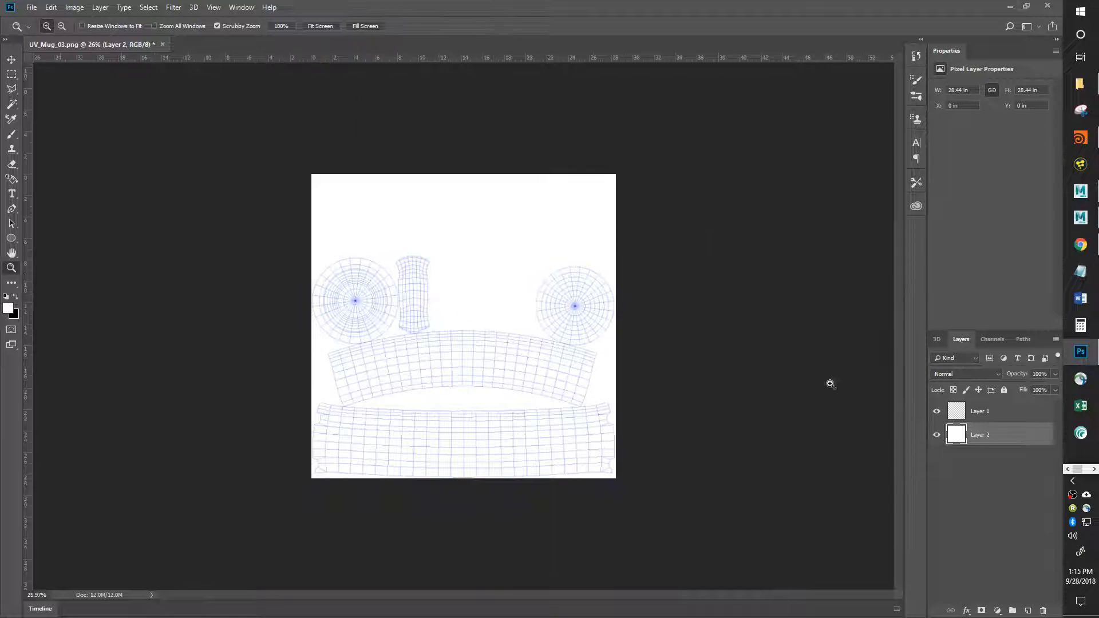
{"action": "left_click", "coordinate": [938, 437]}
{"action": "left_click", "coordinate": [937, 437]}
{"action": "left_click_drag", "start_coordinate": [449, 381], "coordinate": [475, 366]}
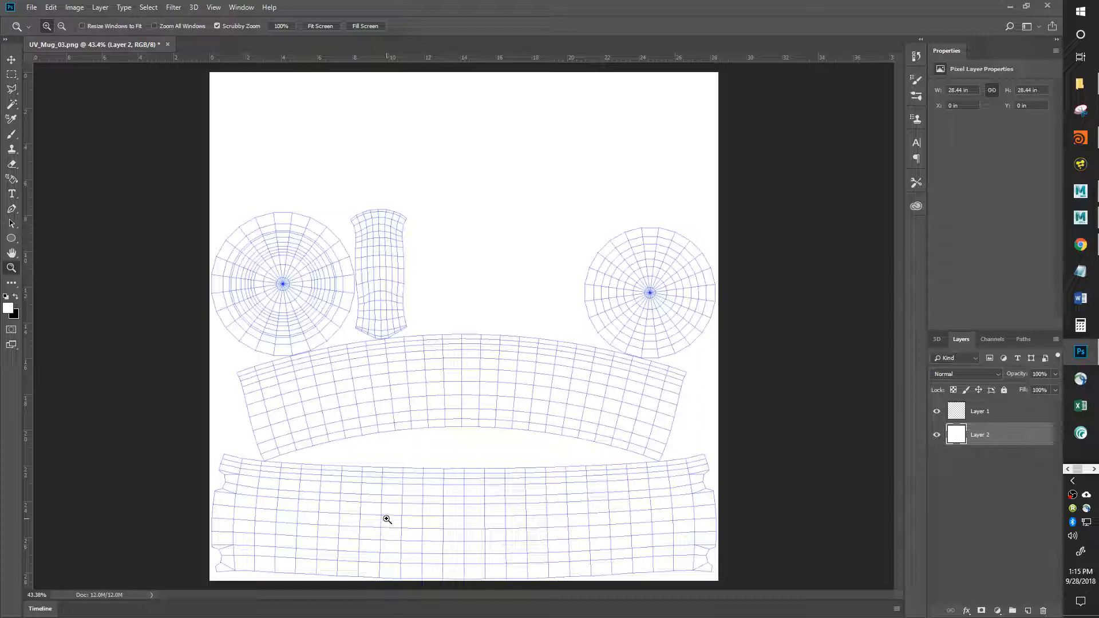
Step: Switch to Maya, close the UV snapshot options, and put the mug into face selection mode
{"action": "key", "text": "alt+Tab"}
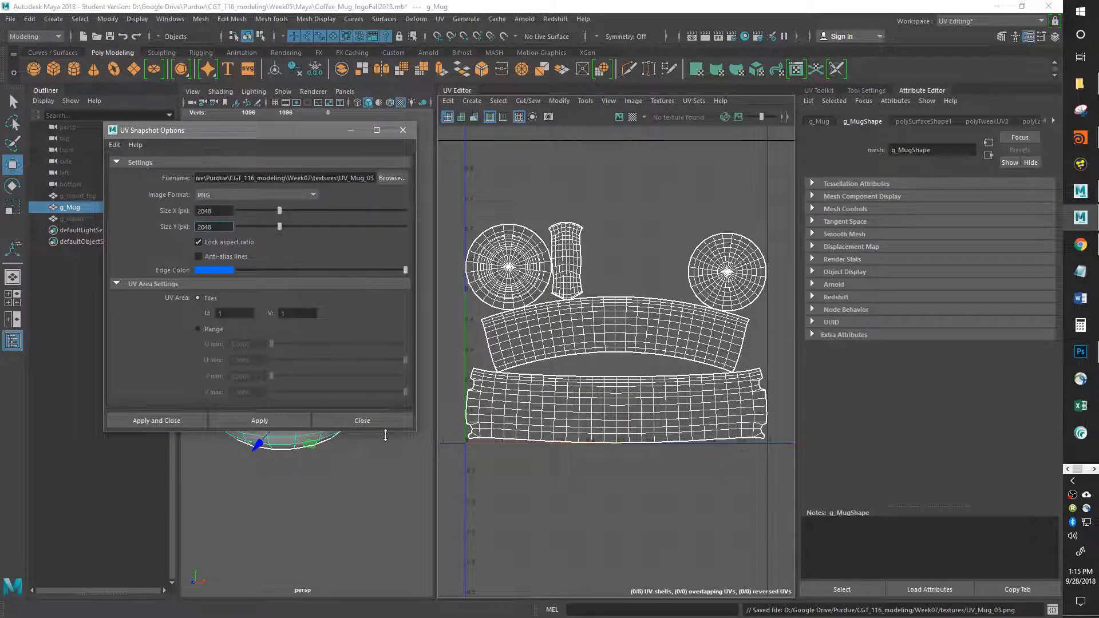
{"action": "left_click", "coordinate": [369, 423]}
{"action": "left_click_drag", "start_coordinate": [329, 481], "coordinate": [269, 398], "text": "alt"}
{"action": "right_click", "coordinate": [273, 363]}
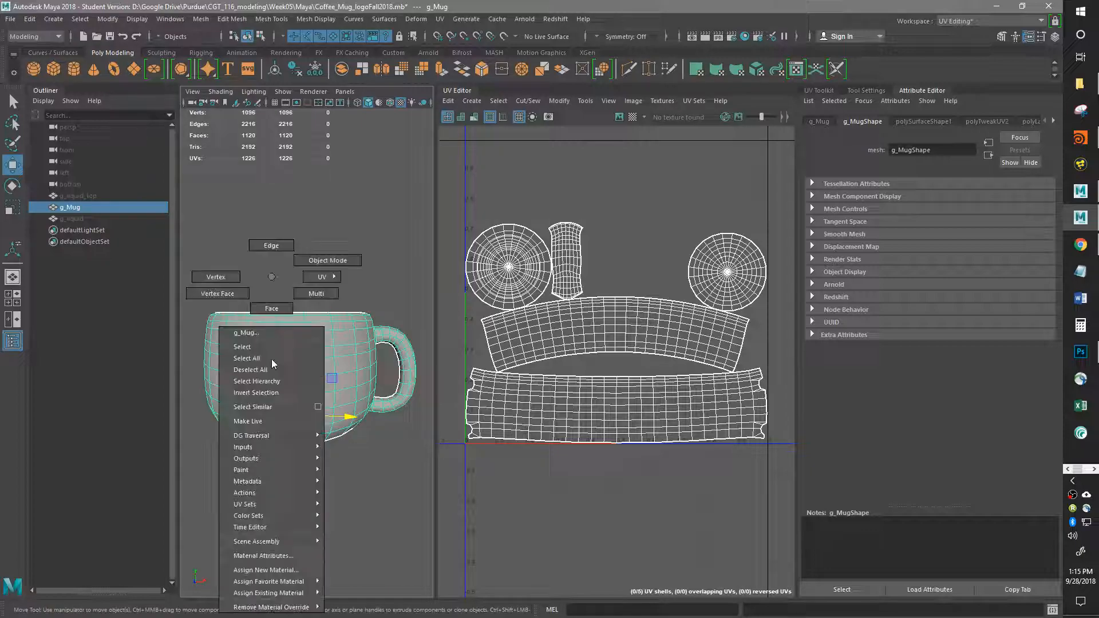
{"action": "left_click", "coordinate": [272, 309]}
Step: Select a block of faces on the side of the mug body, three columns wide and four rows high
{"action": "left_click", "coordinate": [292, 368]}
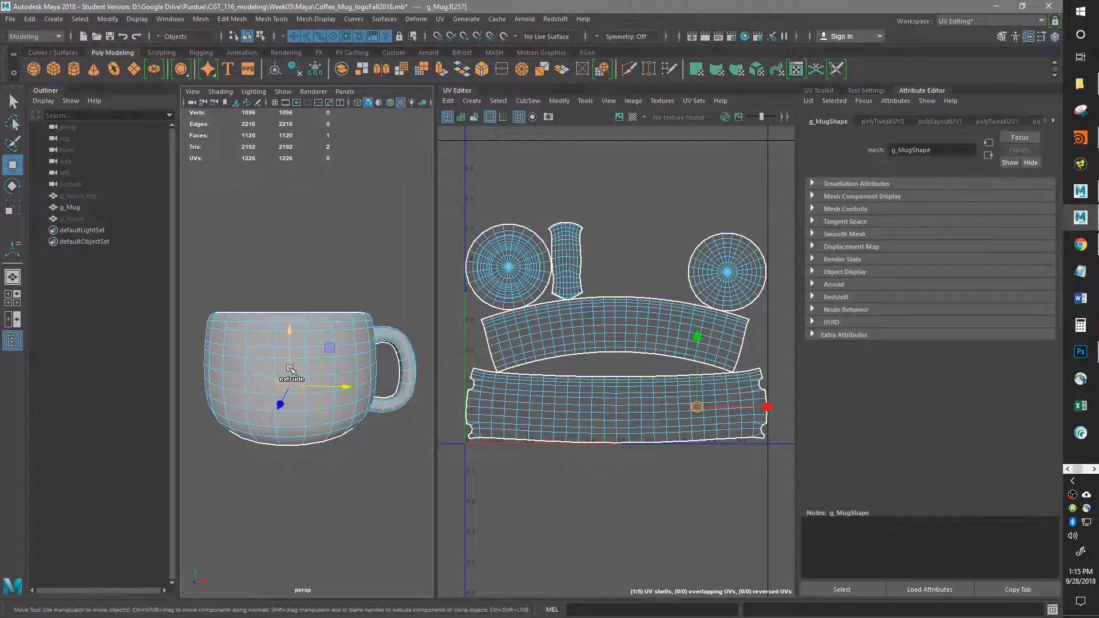
{"action": "left_click", "coordinate": [287, 368], "text": "shift"}
{"action": "left_click", "coordinate": [259, 368], "text": "shift"}
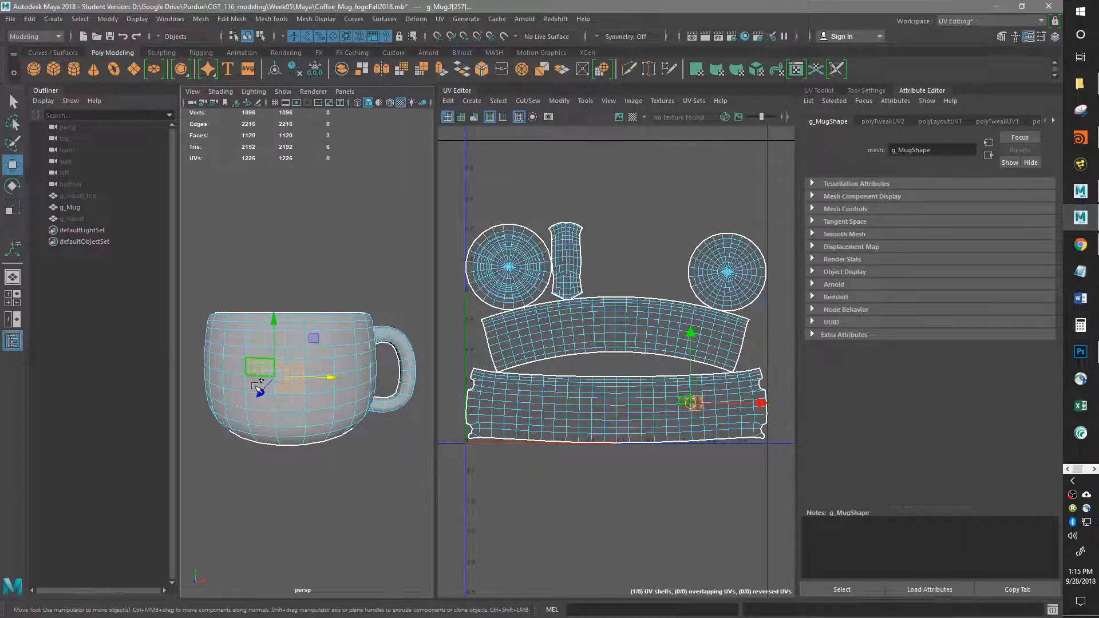
{"action": "left_click", "coordinate": [253, 385], "text": "shift"}
{"action": "left_click", "coordinate": [265, 405], "text": "shift"}
{"action": "left_click", "coordinate": [290, 404], "text": "shift"}
{"action": "left_click", "coordinate": [298, 418], "text": "shift"}
{"action": "left_click", "coordinate": [269, 422], "text": "shift"}
{"action": "left_click", "coordinate": [321, 418], "text": "shift"}
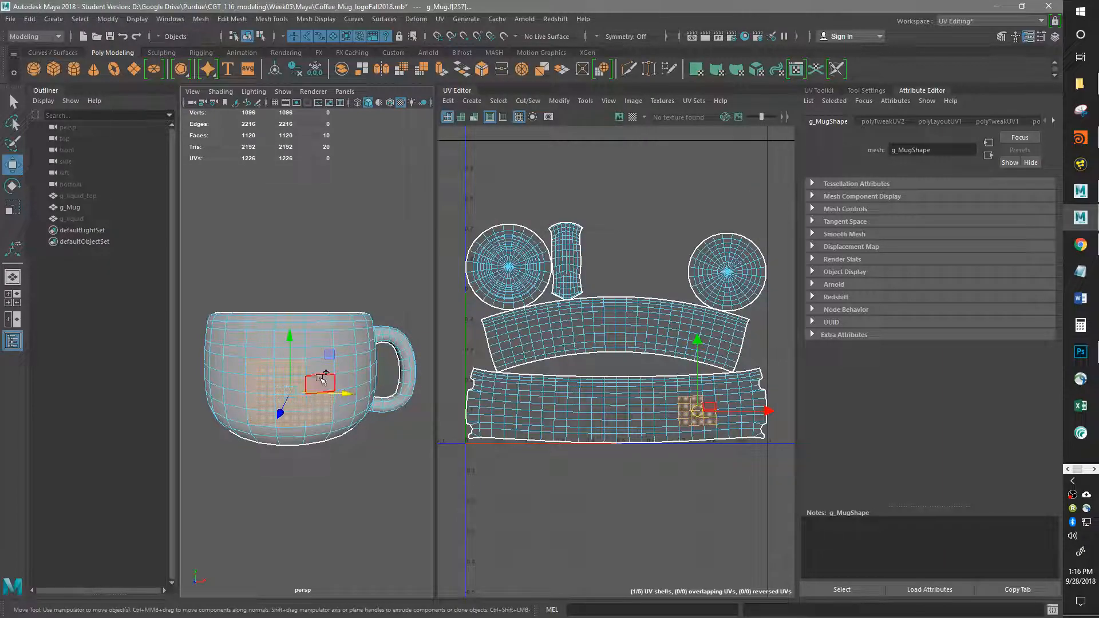
{"action": "left_click", "coordinate": [320, 382], "text": "shift"}
{"action": "left_click", "coordinate": [323, 368], "text": "shift"}
Step: Add a fourth column of four faces to the block, on the side away from the handle
{"action": "left_click_drag", "start_coordinate": [394, 387], "coordinate": [301, 424], "text": "alt"}
{"action": "left_click", "coordinate": [286, 402], "text": "shift"}
{"action": "left_click", "coordinate": [287, 383], "text": "shift"}
{"action": "left_click", "coordinate": [286, 363], "text": "shift"}
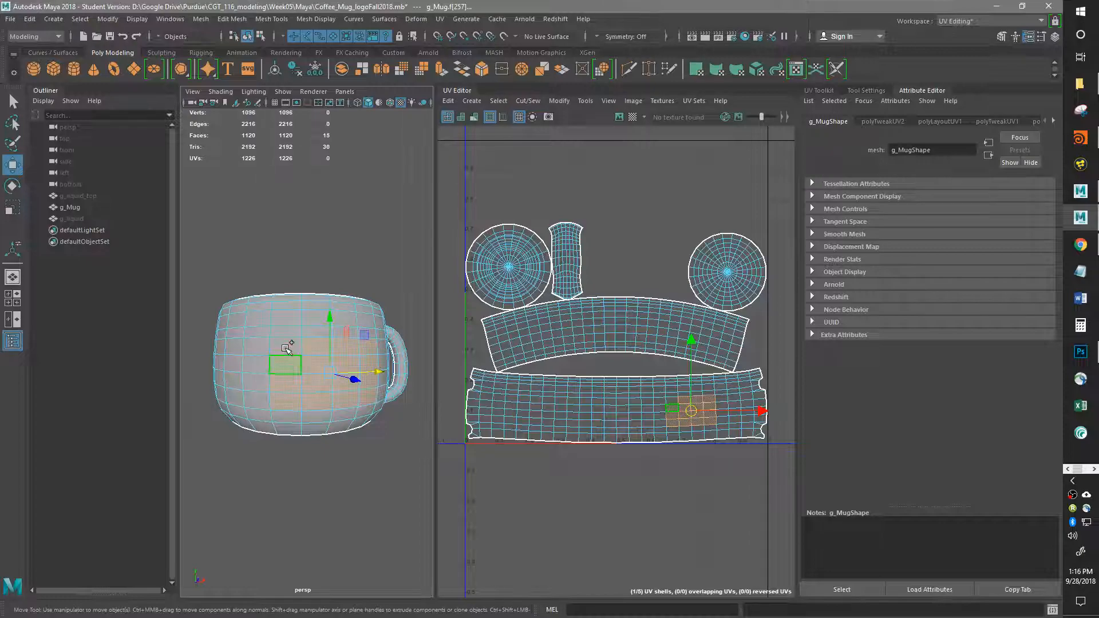
{"action": "left_click", "coordinate": [286, 345], "text": "shift"}
Step: Add the row of four faces directly above the selected block to complete the logo area
{"action": "left_click_drag", "start_coordinate": [290, 434], "coordinate": [331, 525], "text": "alt"}
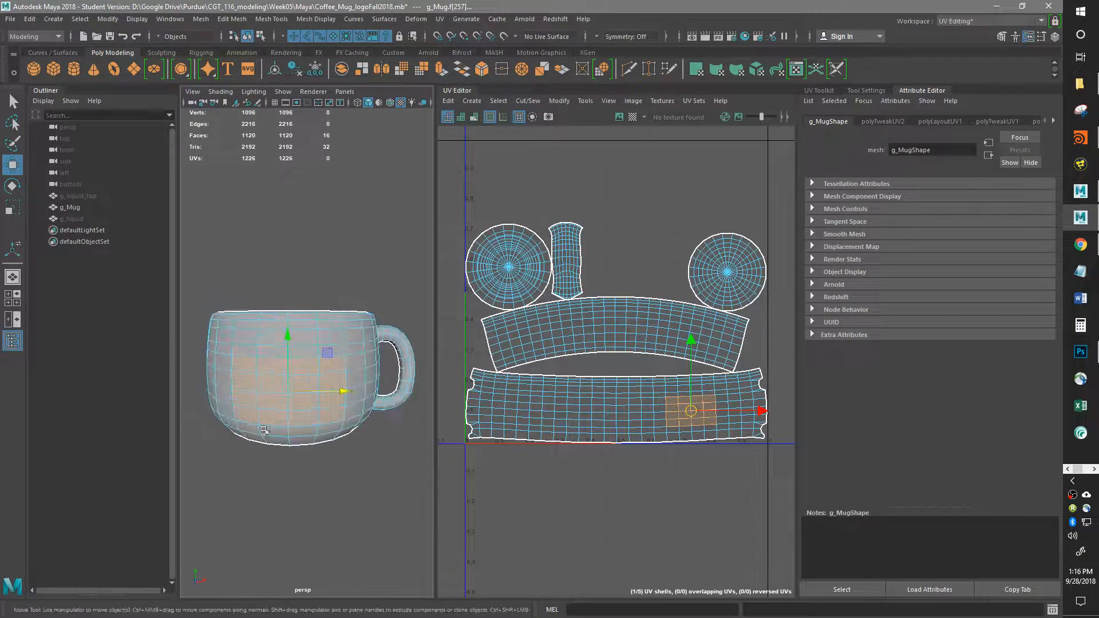
{"action": "left_click", "coordinate": [245, 351], "text": "shift"}
{"action": "left_click", "coordinate": [272, 351], "text": "shift"}
{"action": "left_click", "coordinate": [305, 352], "text": "shift"}
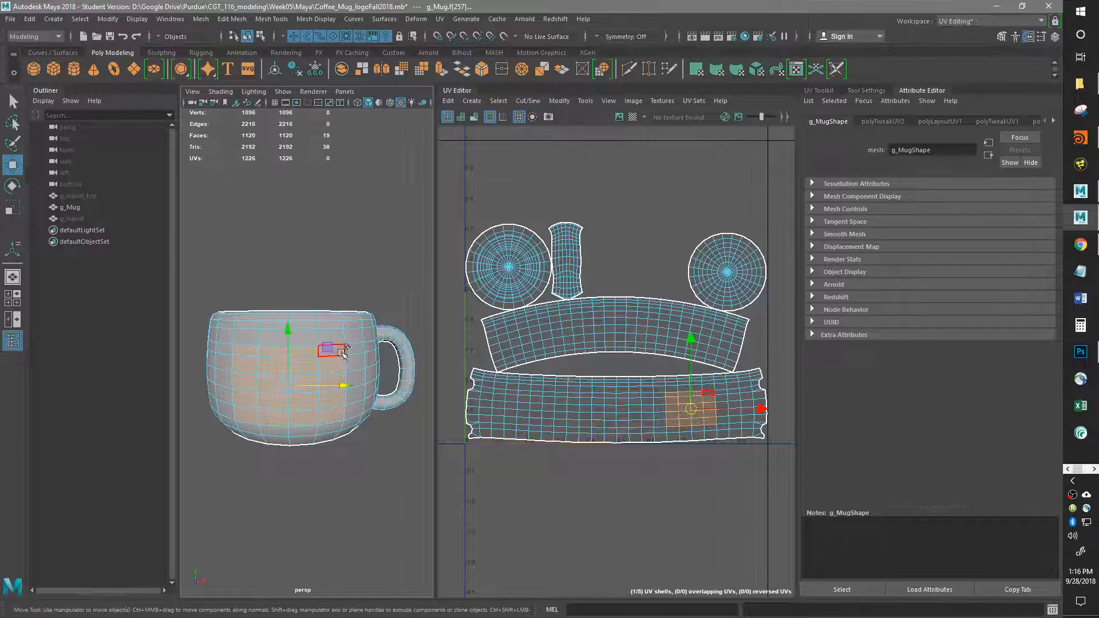
{"action": "left_click", "coordinate": [342, 353], "text": "shift"}
{"action": "scroll", "coordinate": [735, 433], "scroll_direction": "up", "scroll_amount": 3}
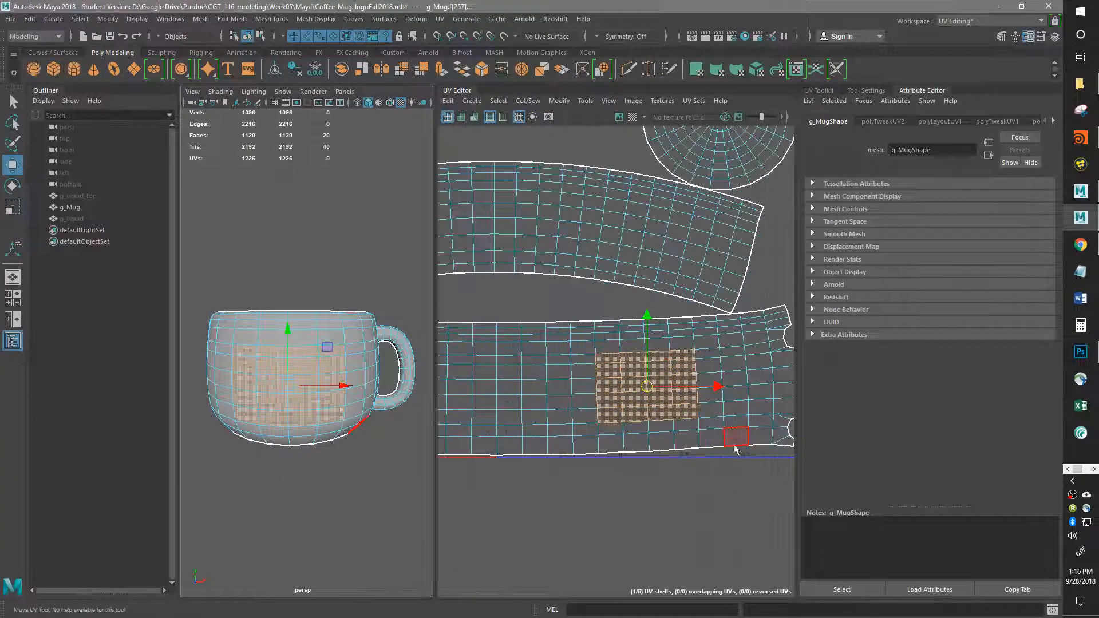
{"action": "scroll", "coordinate": [645, 385], "scroll_direction": "up", "scroll_amount": 3}
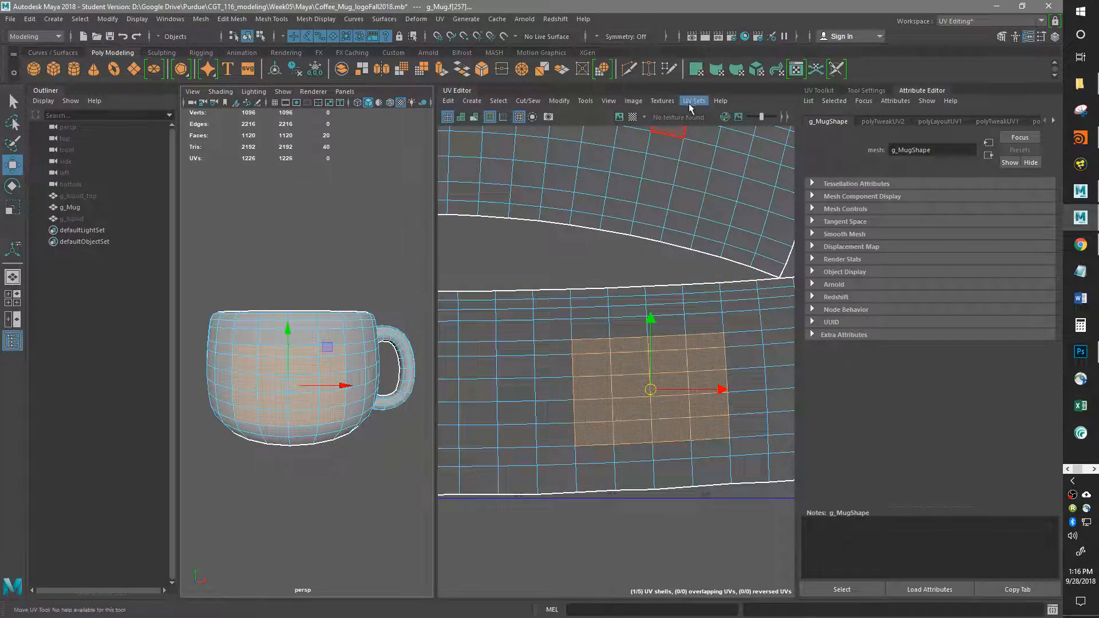
Step: Reopen the UV snapshot options and set the output file to UV_Mug_03_logo.png in the Week07 textures folder
{"action": "left_click", "coordinate": [634, 102]}
{"action": "left_click", "coordinate": [664, 294]}
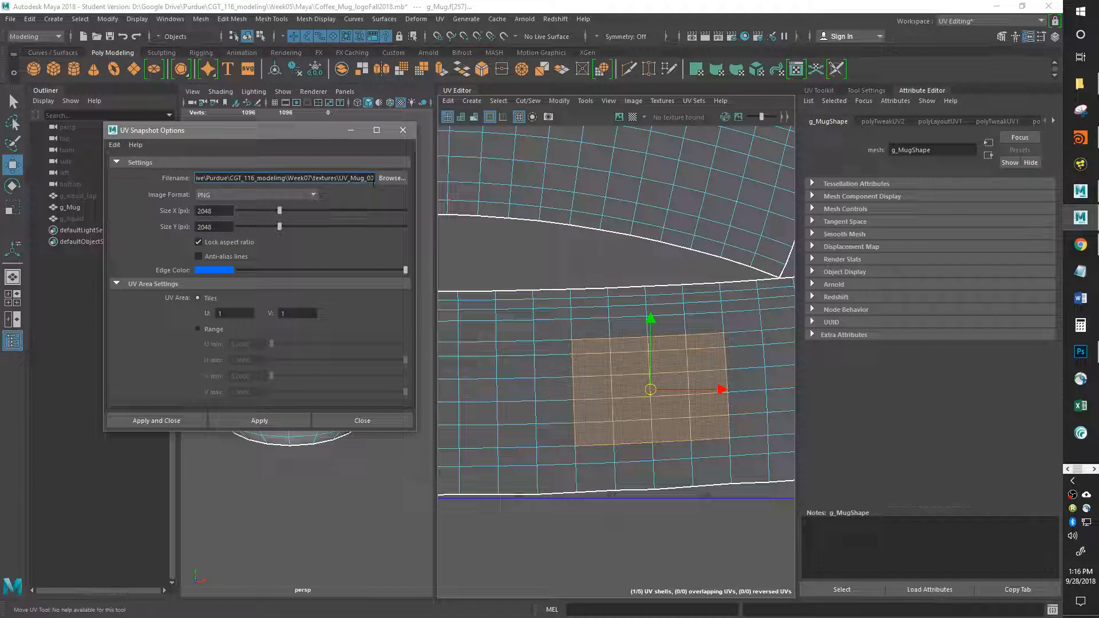
{"action": "left_click", "coordinate": [391, 178]}
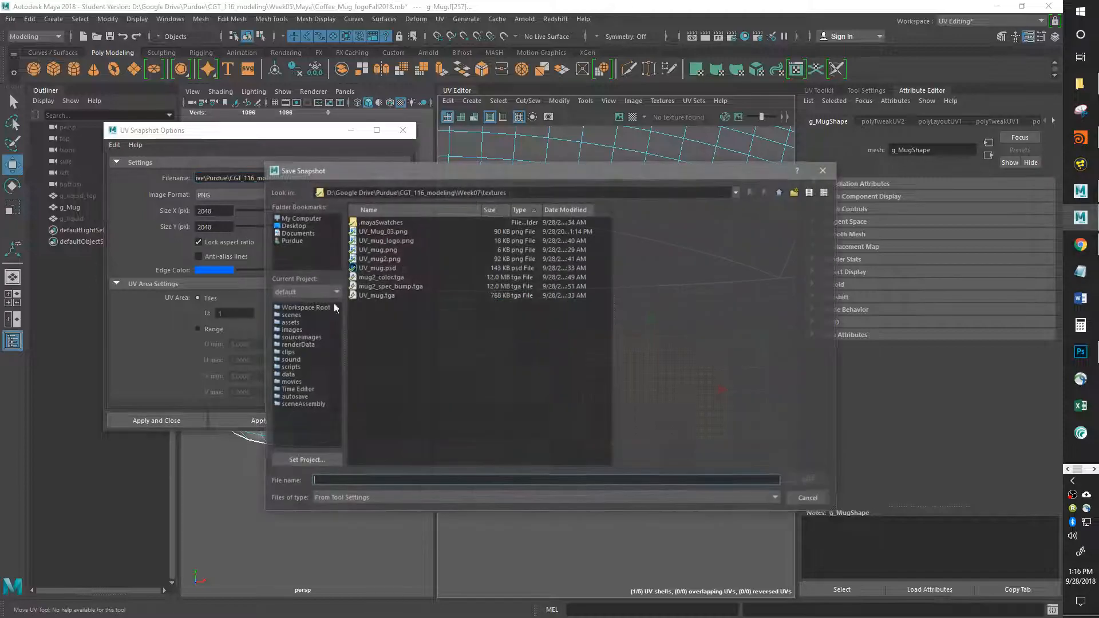
{"action": "left_click", "coordinate": [382, 232]}
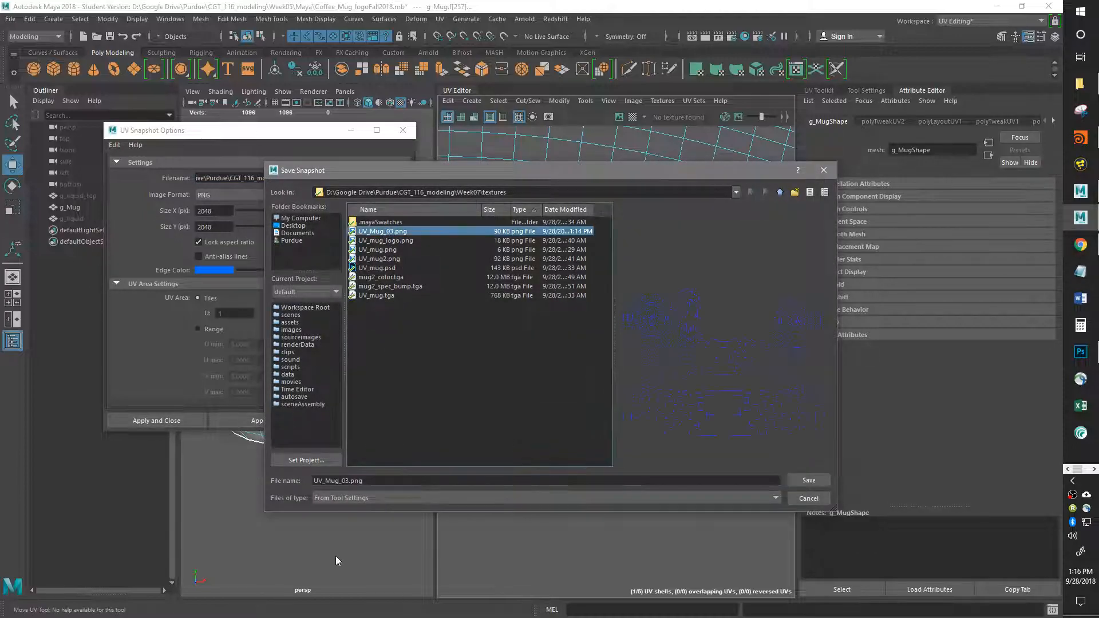
{"action": "left_click", "coordinate": [345, 481]}
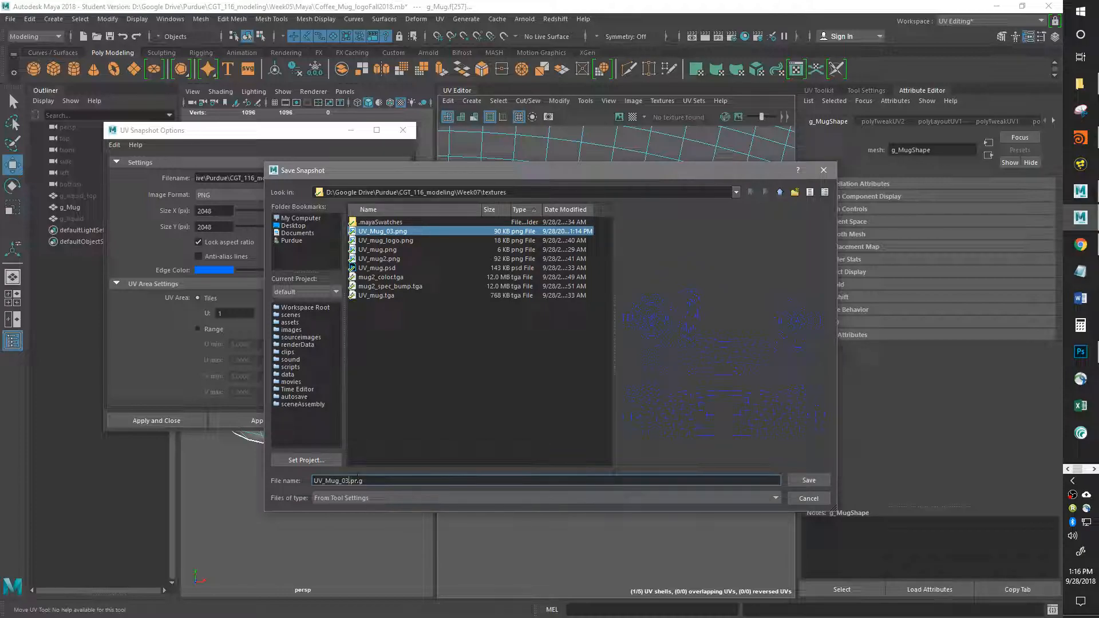
{"action": "type", "text": "_logo"}
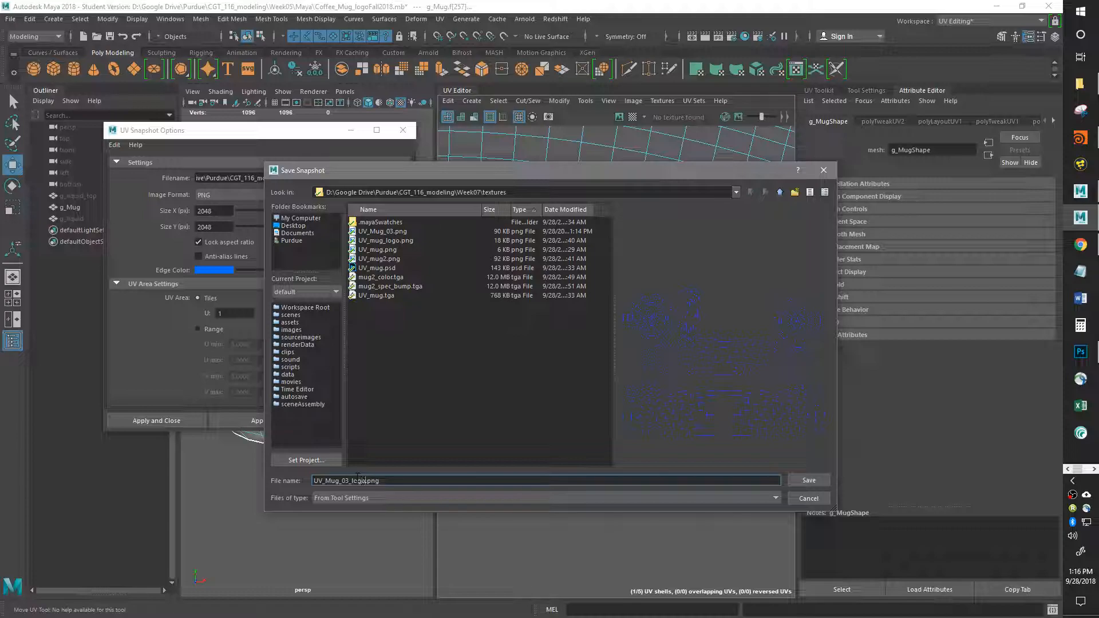
{"action": "key", "text": "Return"}
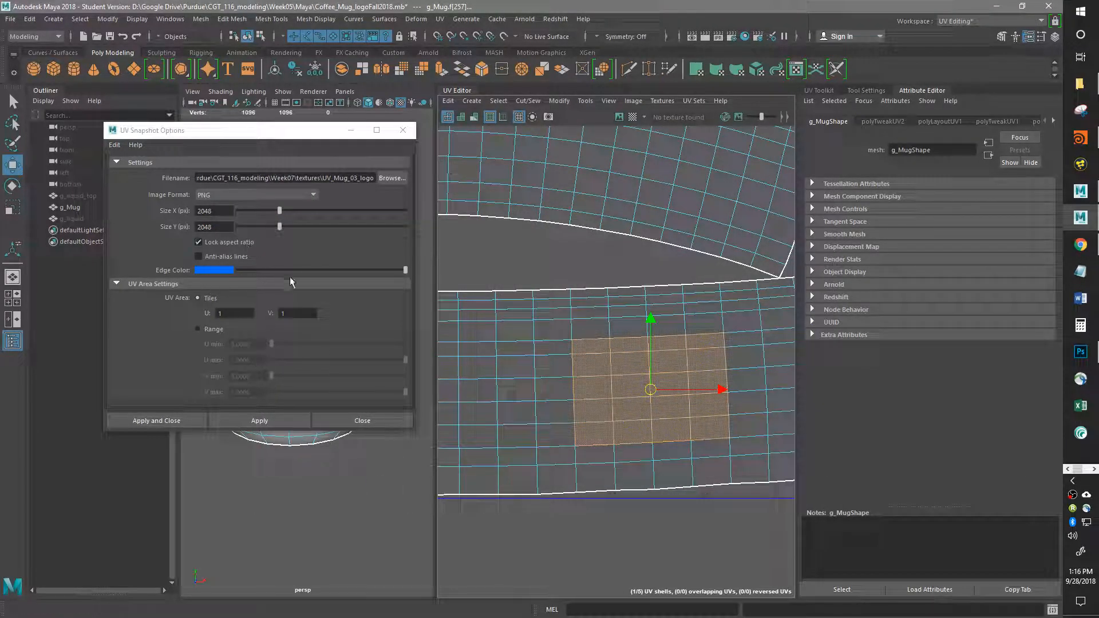
Step: Change the snapshot's edge color to orange-red and export the selected logo faces
{"action": "left_click", "coordinate": [223, 275]}
{"action": "left_click", "coordinate": [339, 281]}
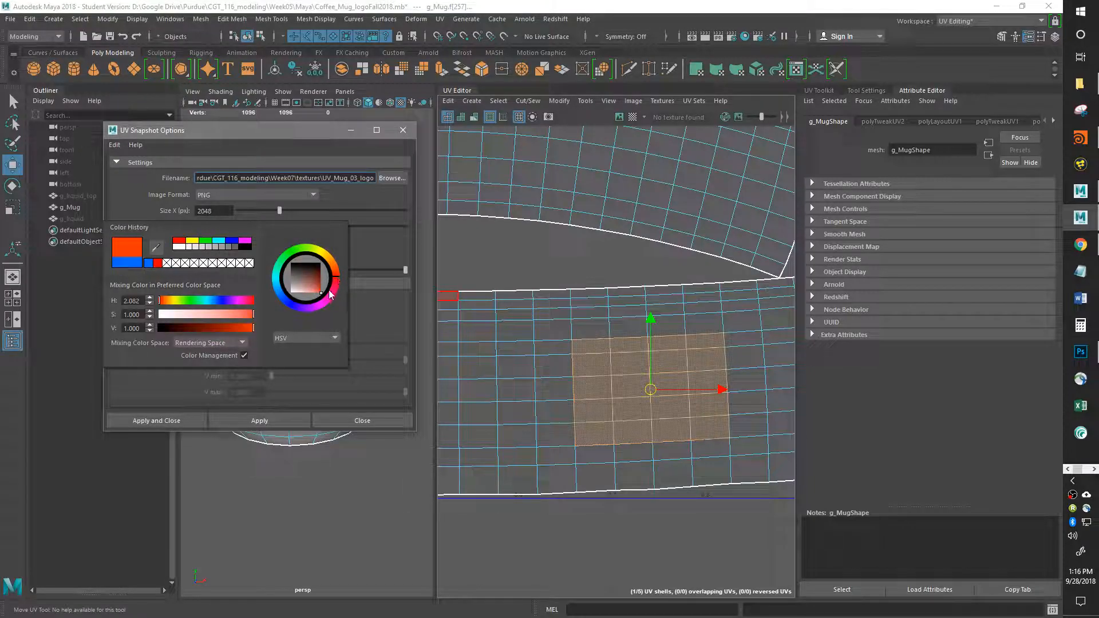
{"action": "left_click", "coordinate": [280, 427]}
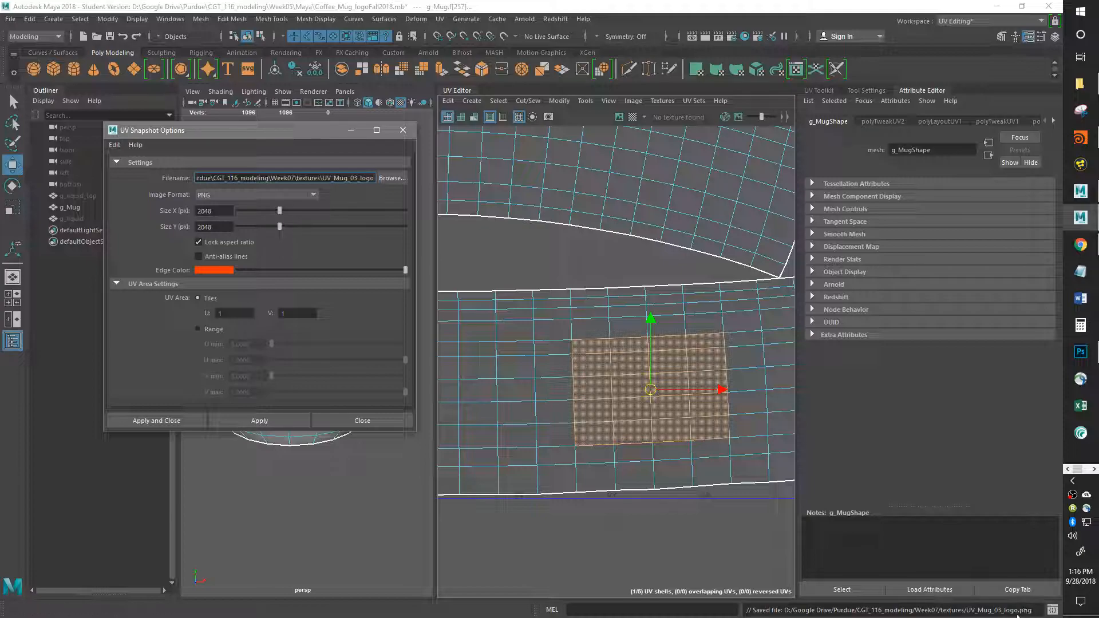
Step: Switch to Photoshop and open UV_Mug_03_logo.png from the Week07 textures folder
{"action": "key", "text": "alt+Tab"}
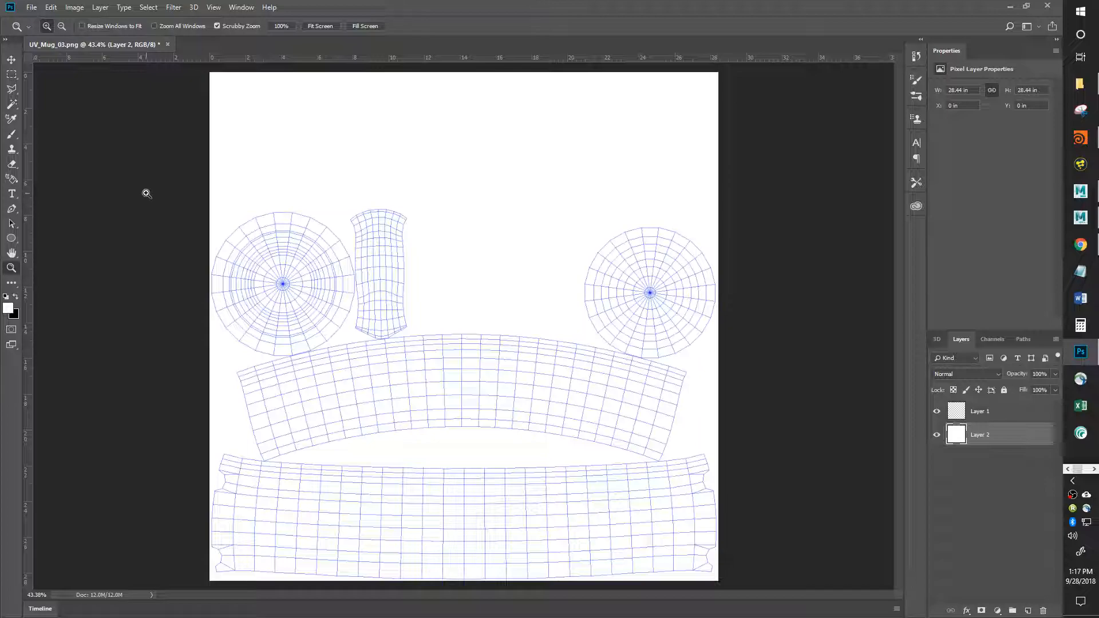
{"action": "key", "text": "ctrl+o"}
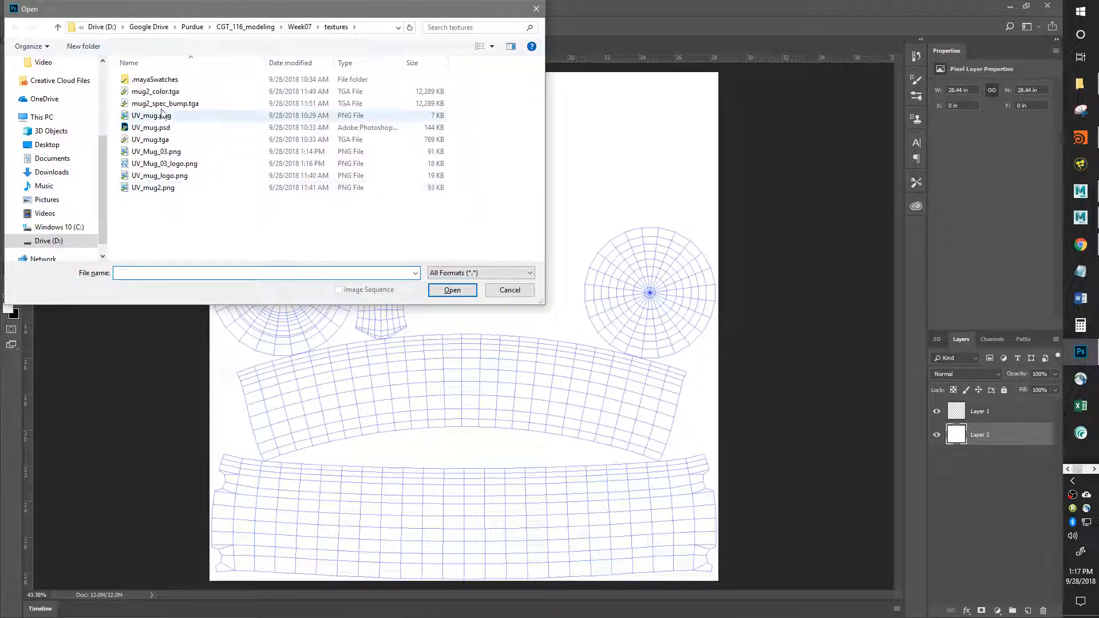
{"action": "left_click", "coordinate": [146, 166]}
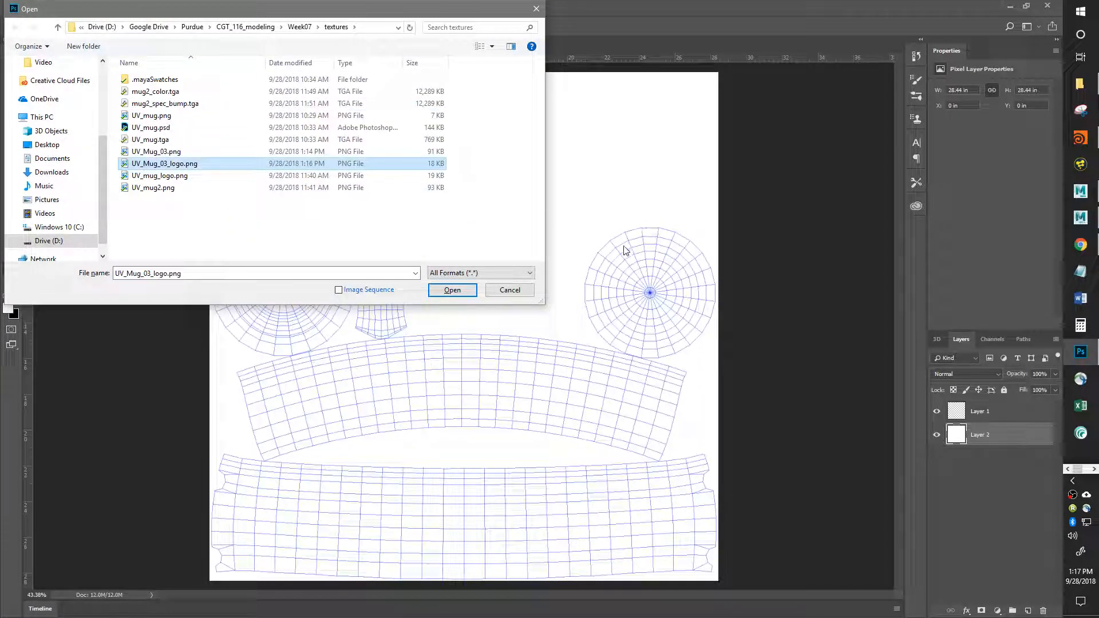
{"action": "left_click", "coordinate": [452, 290]}
{"action": "left_click_drag", "start_coordinate": [617, 519], "coordinate": [555, 437]}
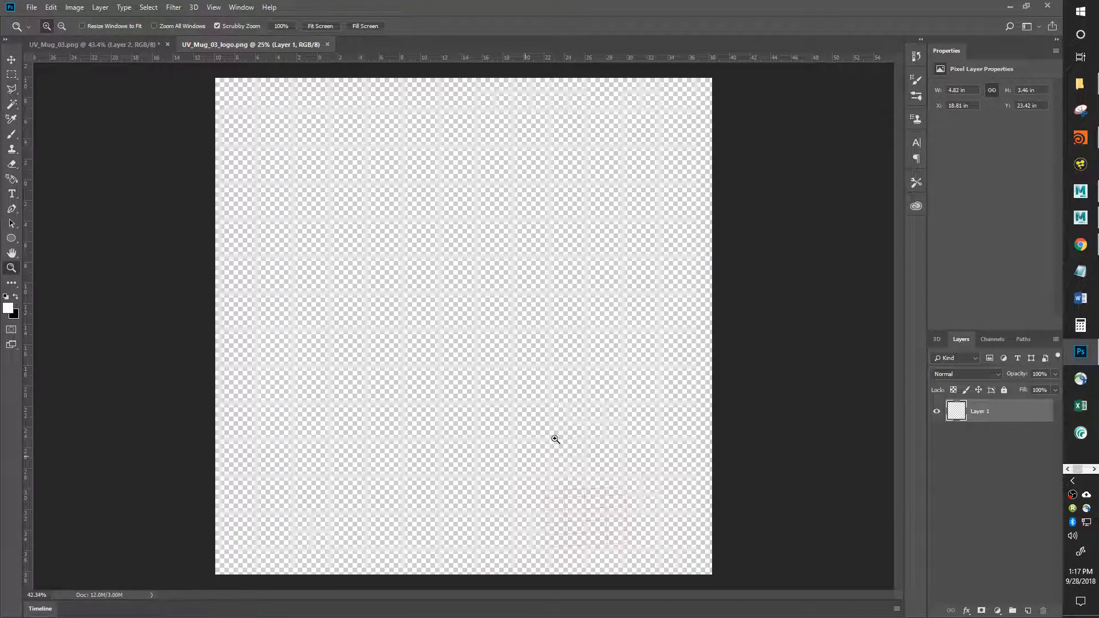
{"action": "mouse_move", "coordinate": [515, 380]}
{"action": "left_mouse_down"}
{"action": "mouse_move", "coordinate": [498, 381]}
{"action": "mouse_move", "coordinate": [508, 385]}
{"action": "left_mouse_up"}
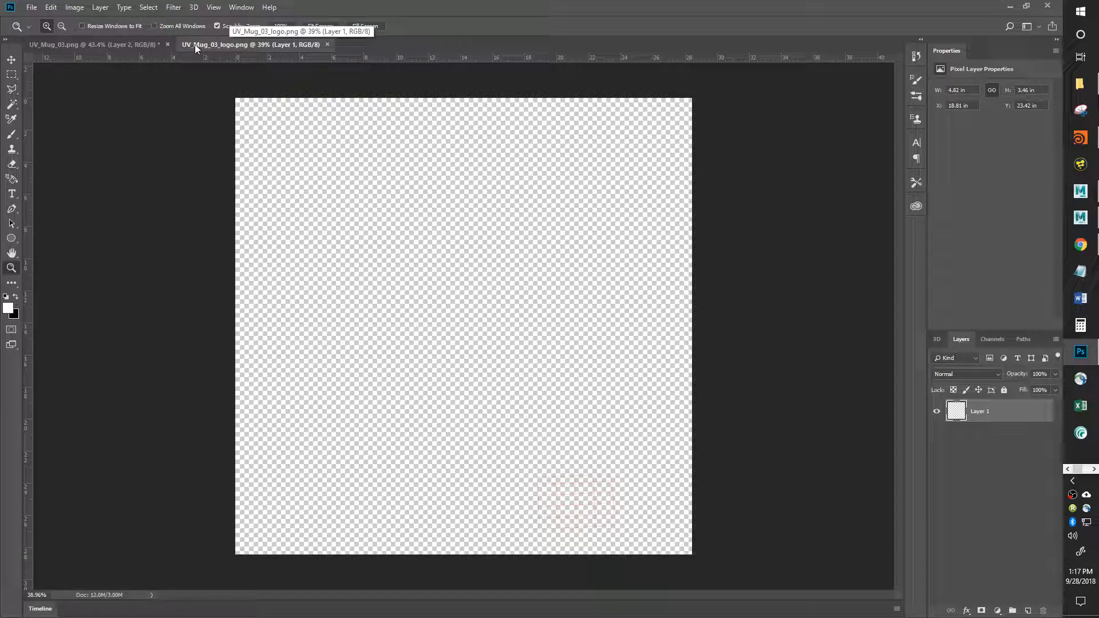
Step: Copy the logo snapshot's layer into the UV_Mug_03.png document and close the logo document
{"action": "left_click_drag", "start_coordinate": [217, 46], "coordinate": [266, 155]}
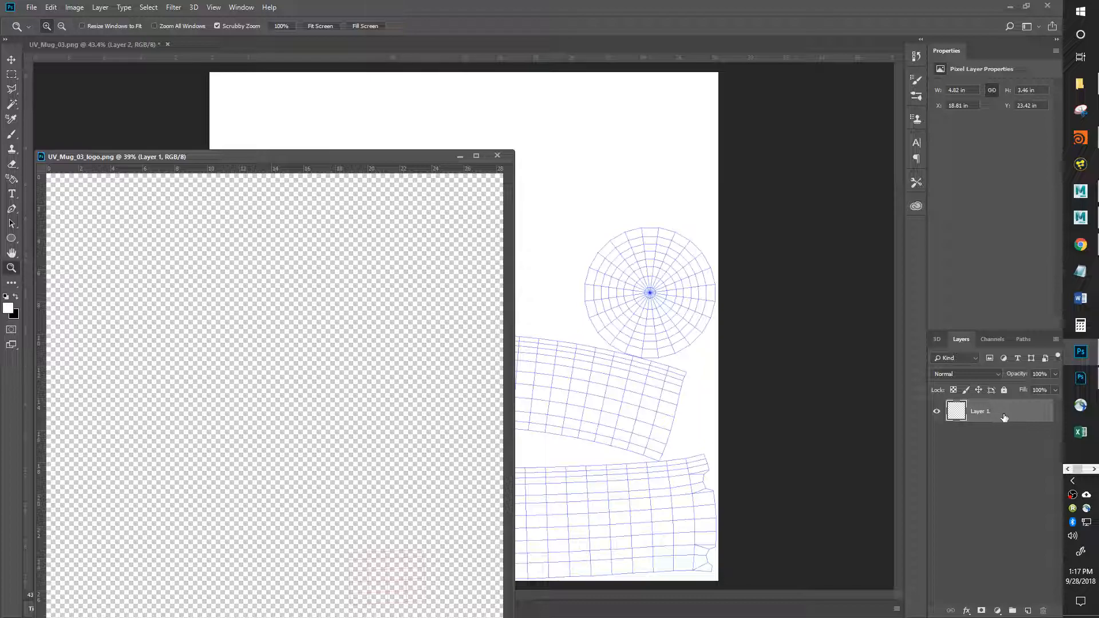
{"action": "left_click_drag", "start_coordinate": [1007, 414], "coordinate": [632, 293]}
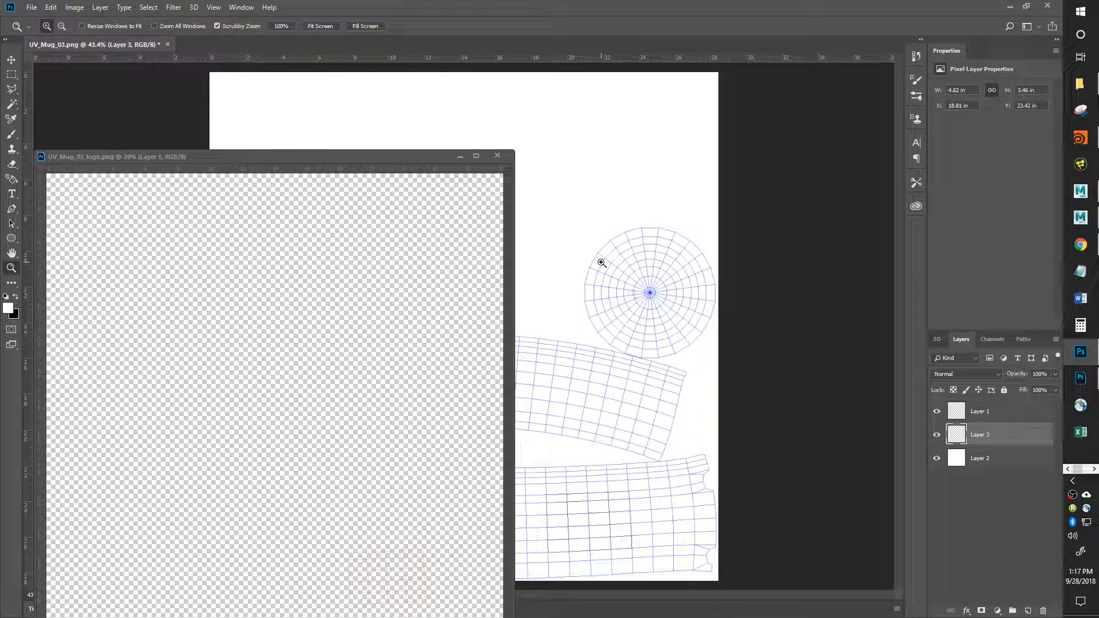
{"action": "left_click", "coordinate": [498, 155]}
Step: Move the copied logo layer above the full UV wireframe layer
{"action": "left_click_drag", "start_coordinate": [605, 568], "coordinate": [672, 506]}
{"action": "left_click_drag", "start_coordinate": [992, 411], "coordinate": [993, 416]}
{"action": "left_click_drag", "start_coordinate": [530, 375], "coordinate": [458, 369]}
{"action": "left_click_drag", "start_coordinate": [592, 542], "coordinate": [608, 410]}
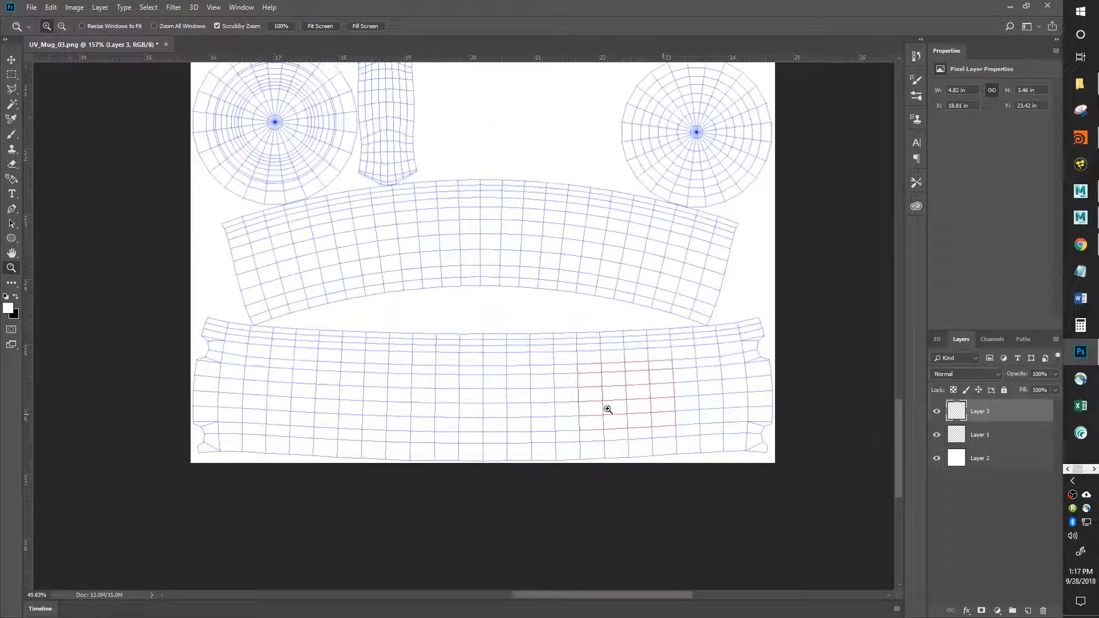
Step: Rename the logo wireframe layer Uv_logo, the full wireframe layer UVs, and the white background layer Back
{"action": "double_click", "coordinate": [981, 412]}
{"action": "type", "text": "Uv_logo"}
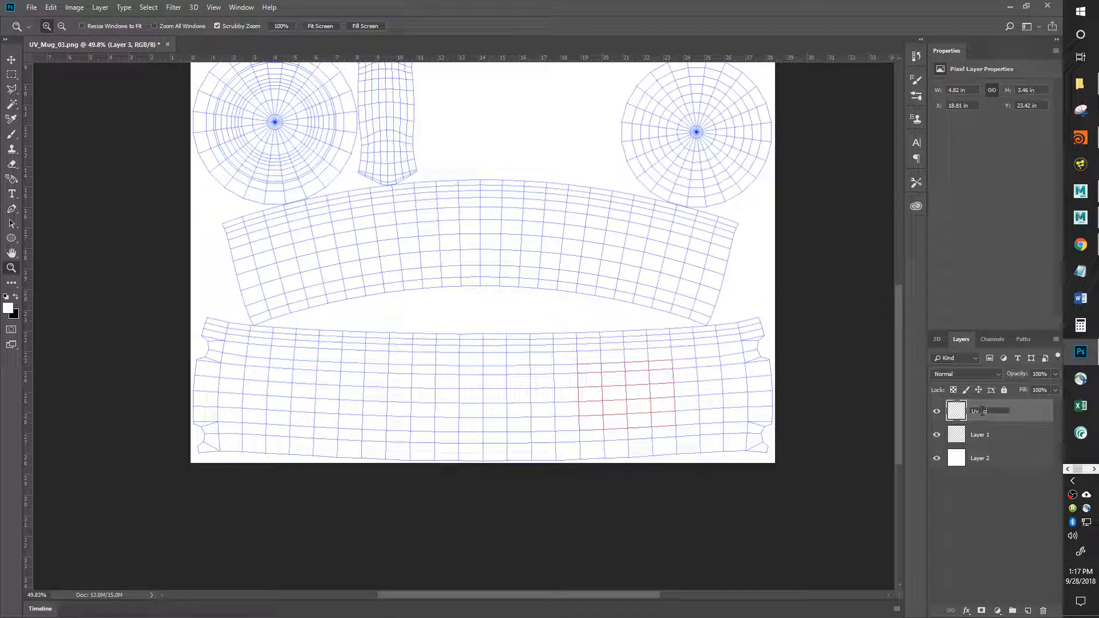
{"action": "key", "text": "Return"}
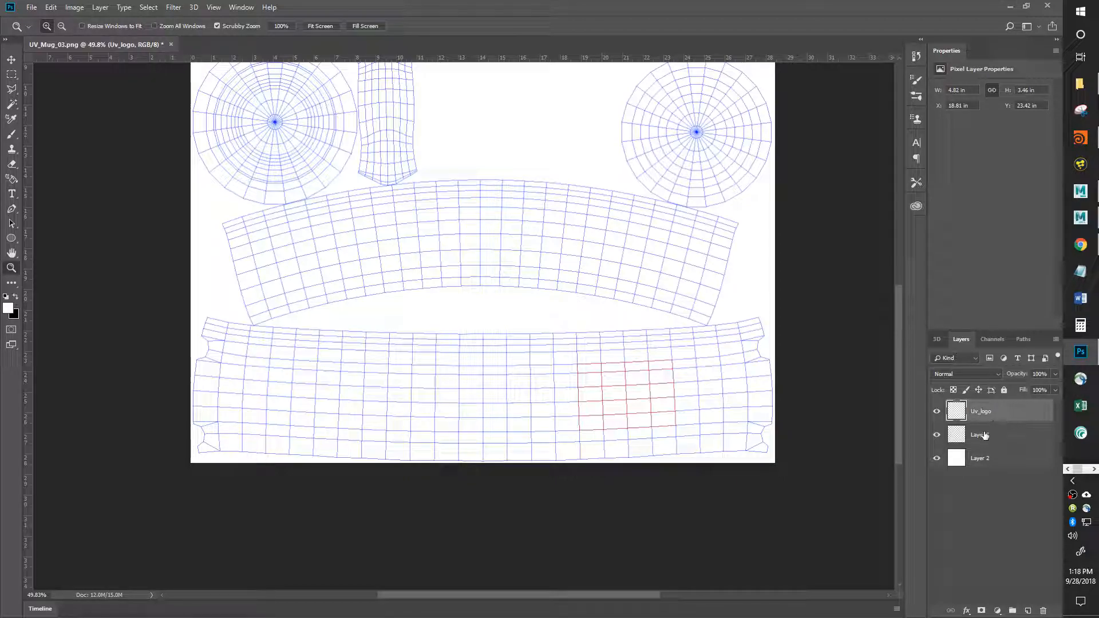
{"action": "double_click", "coordinate": [979, 435]}
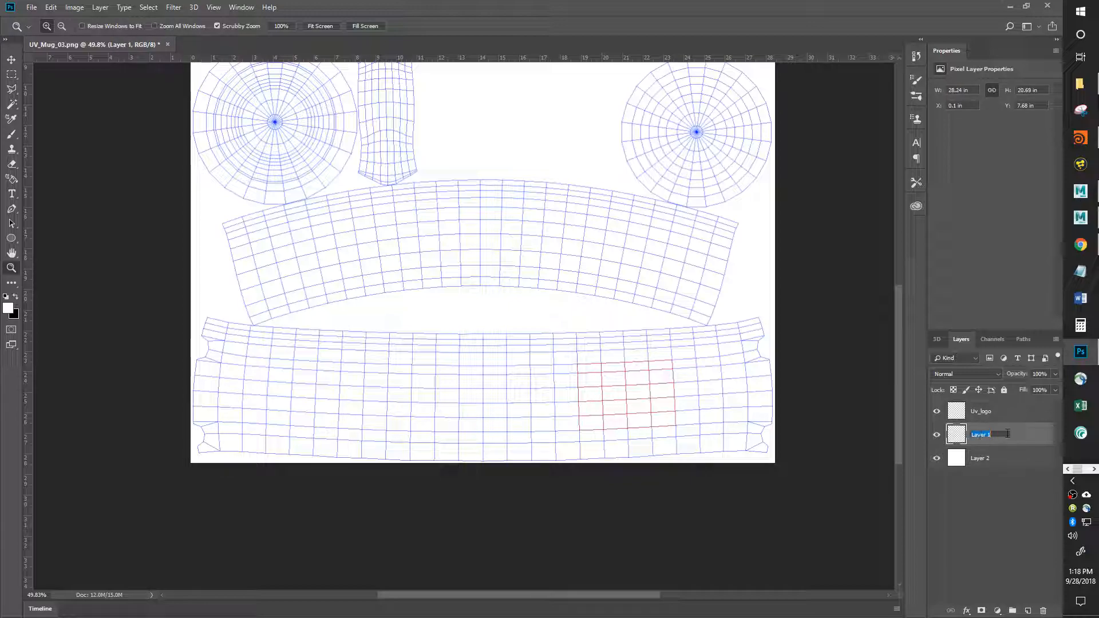
{"action": "type", "text": "UVs"}
{"action": "key", "text": "Return"}
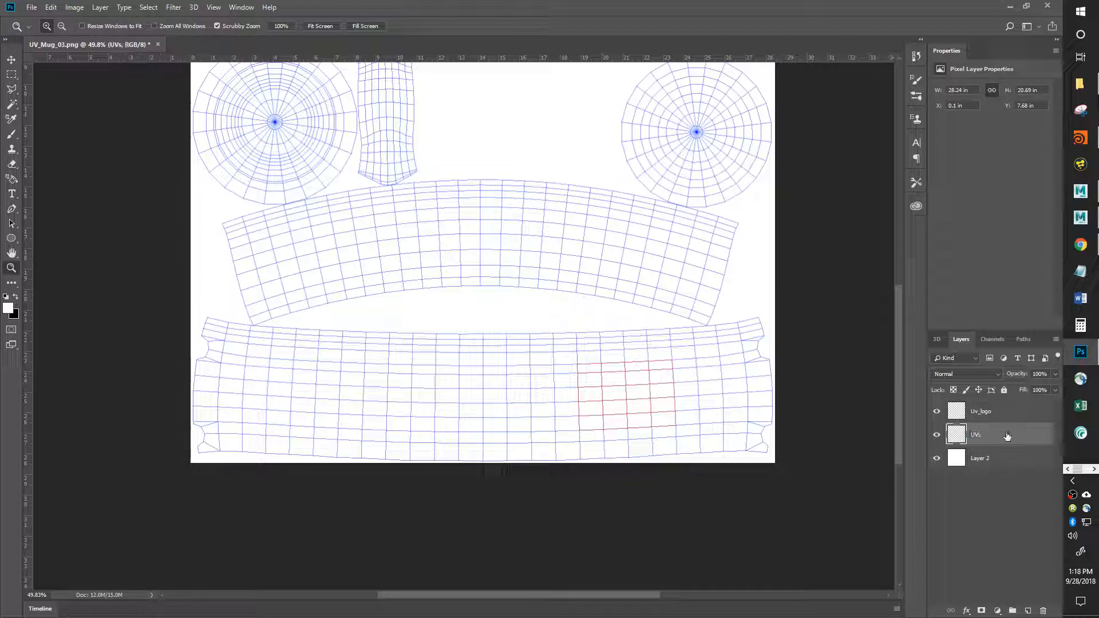
{"action": "double_click", "coordinate": [981, 459]}
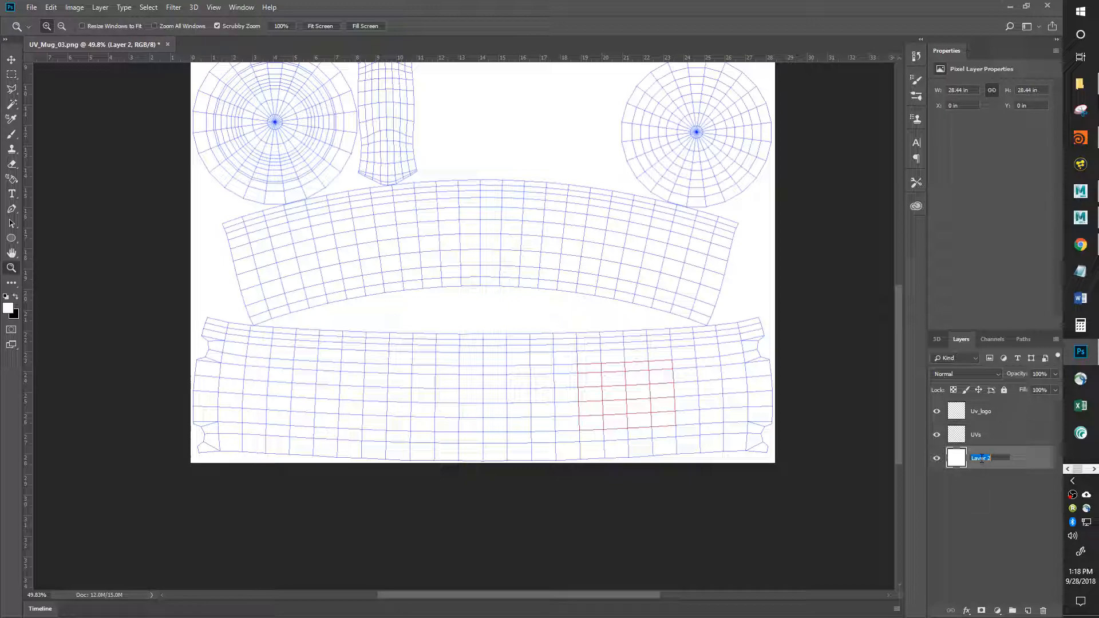
{"action": "type", "text": "Back"}
{"action": "key", "text": "Return"}
Step: Draw a text box over the red logo area, just above the Back layer, and set its font size to 60 pt
{"action": "left_click_drag", "start_coordinate": [651, 407], "coordinate": [726, 393]}
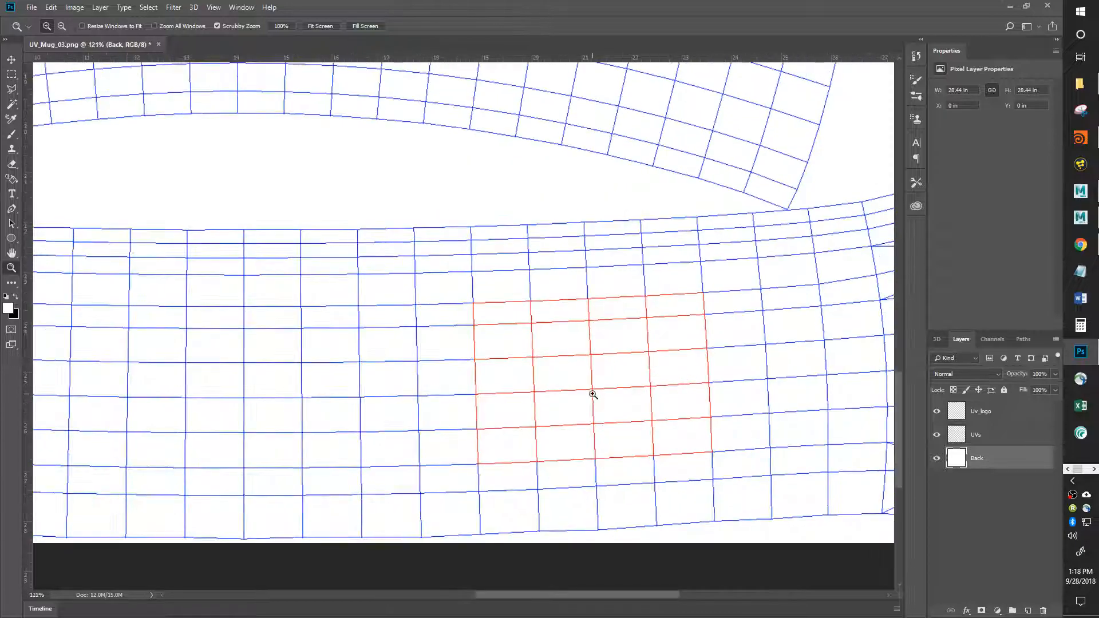
{"action": "left_click_drag", "start_coordinate": [630, 417], "coordinate": [585, 397]}
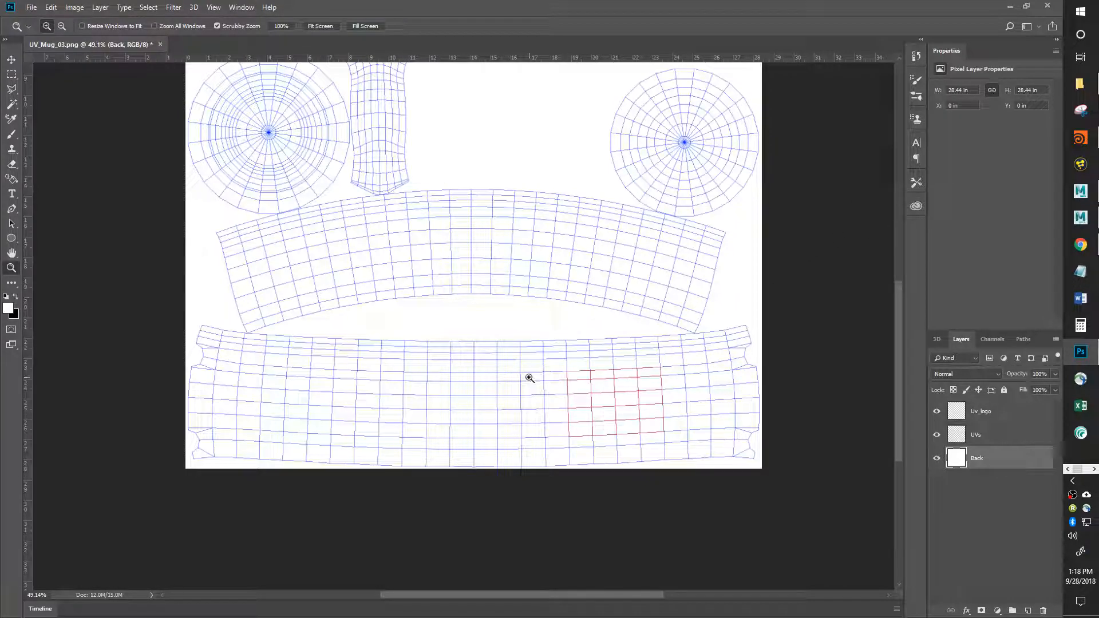
{"action": "key", "text": "t"}
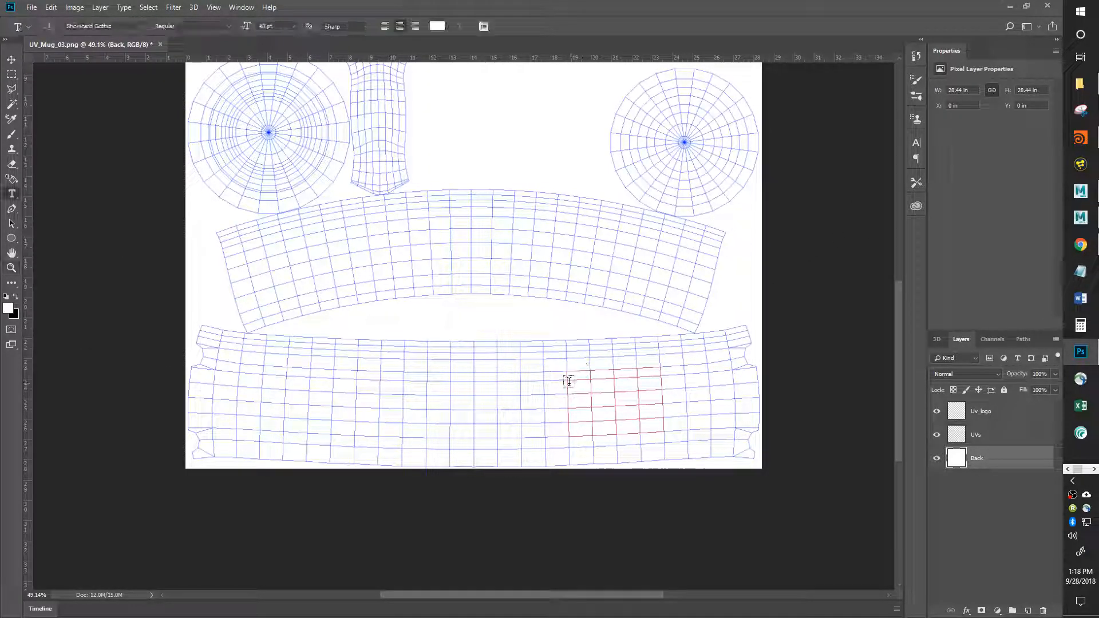
{"action": "left_click_drag", "start_coordinate": [567, 373], "coordinate": [680, 443]}
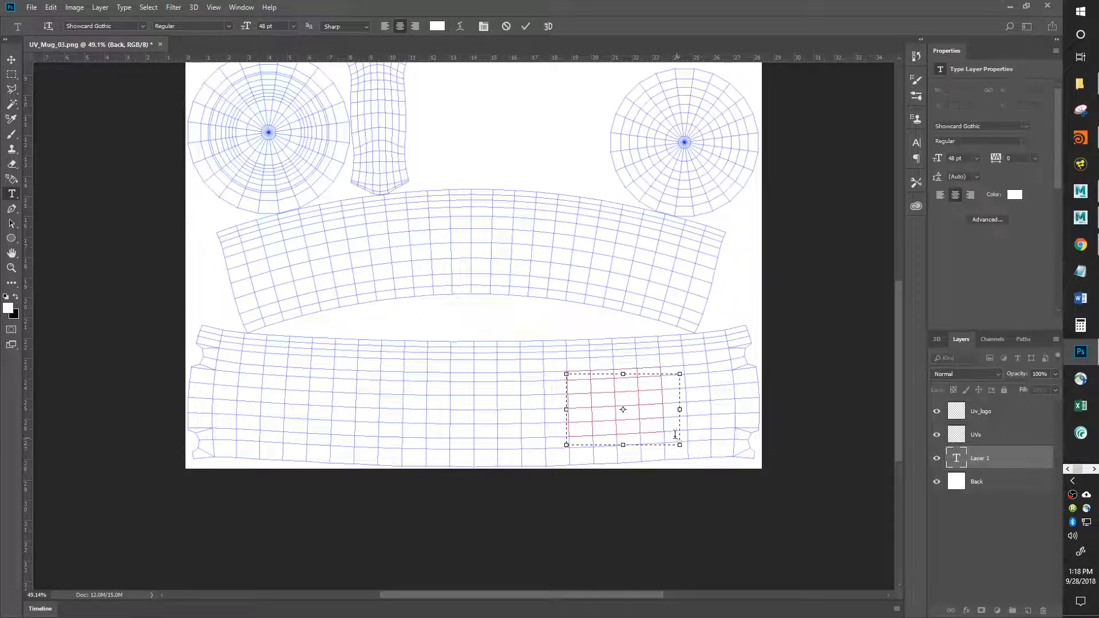
{"action": "left_click", "coordinate": [293, 26]}
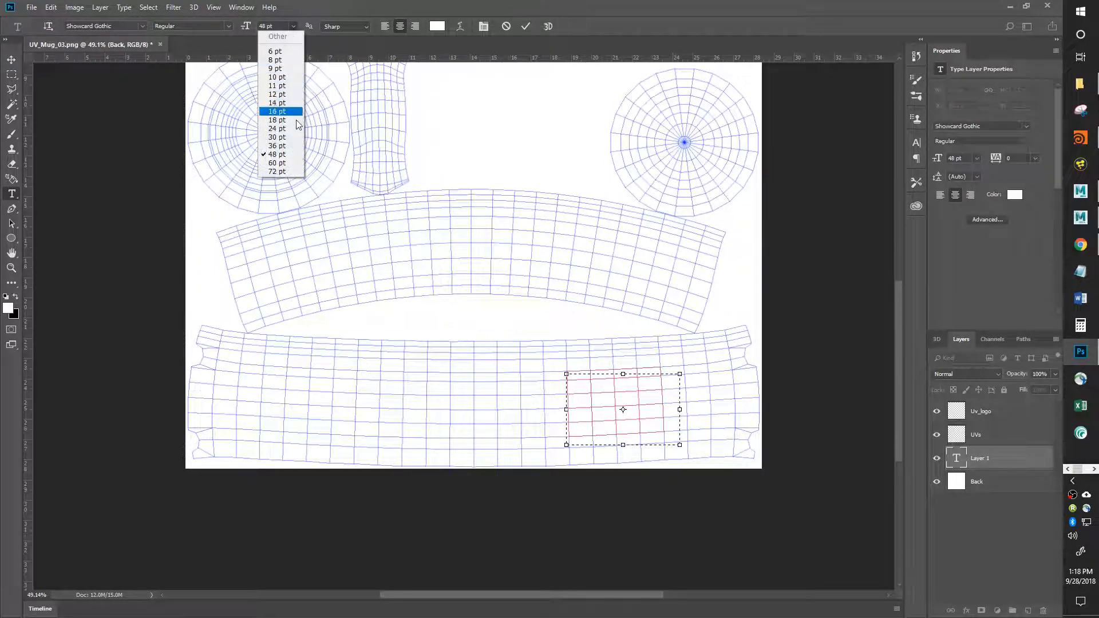
{"action": "left_click", "coordinate": [273, 165]}
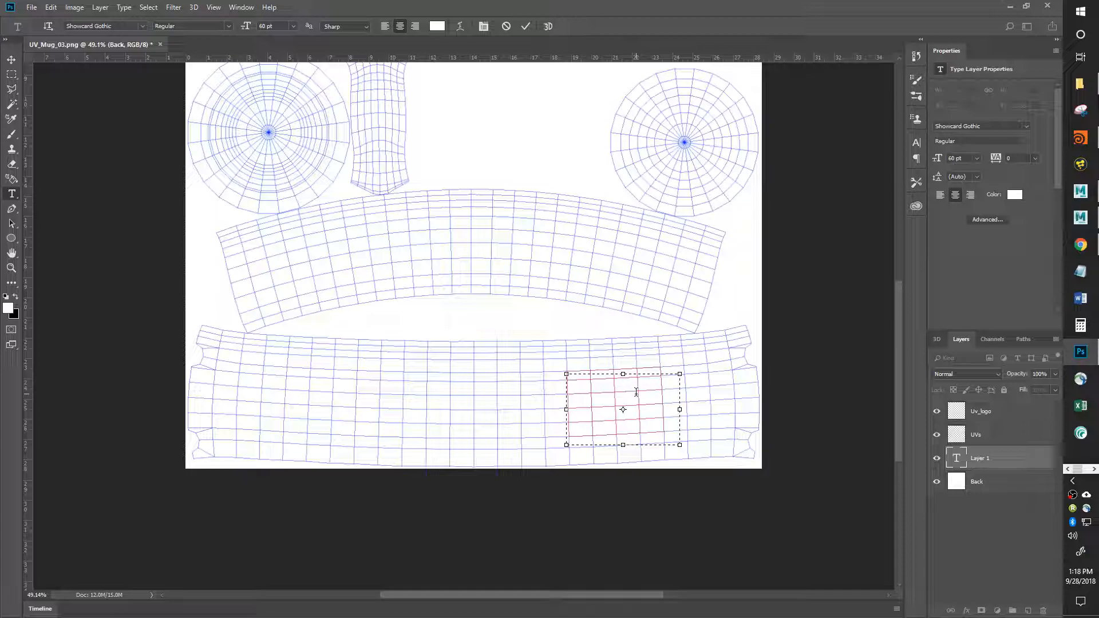
Step: Enter the logo name in dark gray 5a5a5a and shrink its text box to fit closely around the lettering
{"action": "left_click_drag", "start_coordinate": [652, 398], "coordinate": [561, 399]}
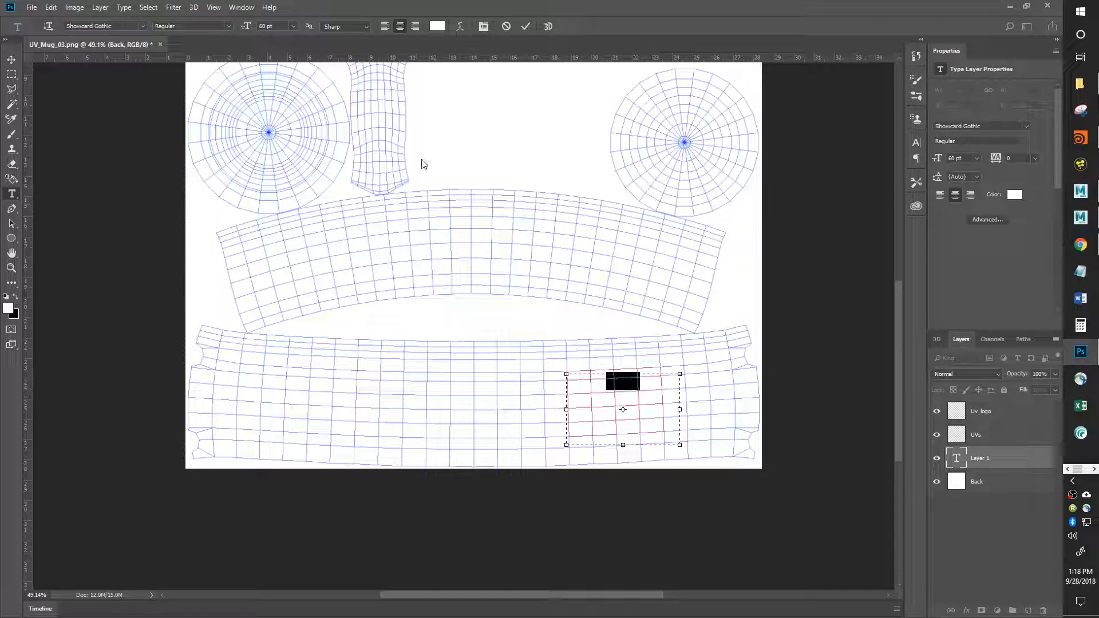
{"action": "left_click", "coordinate": [437, 26]}
{"action": "left_click_drag", "start_coordinate": [445, 217], "coordinate": [390, 216]}
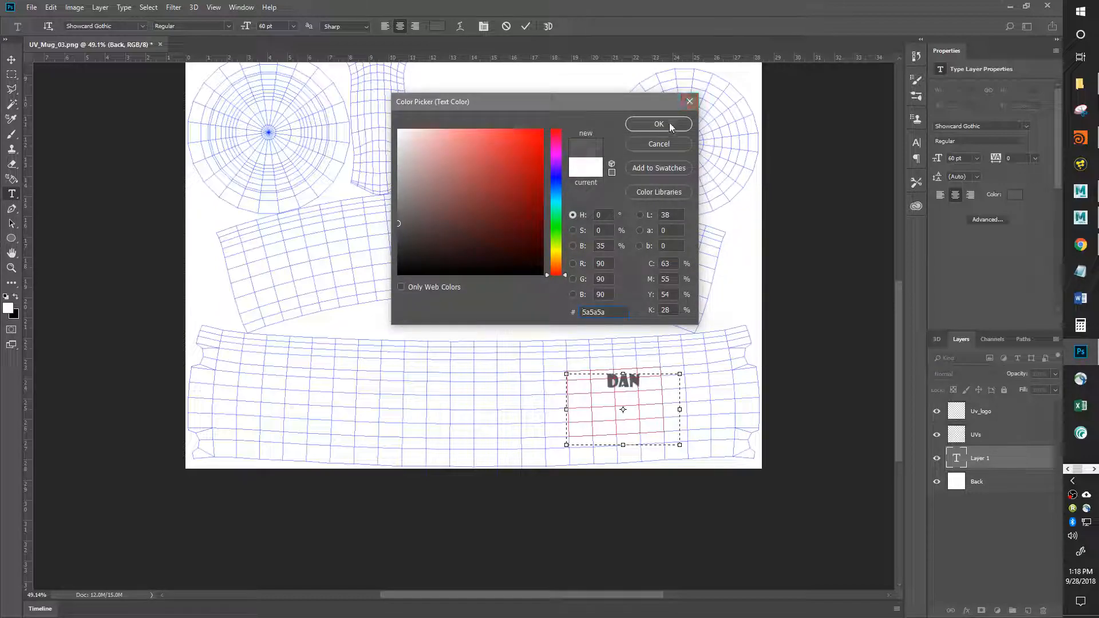
{"action": "left_click", "coordinate": [667, 124]}
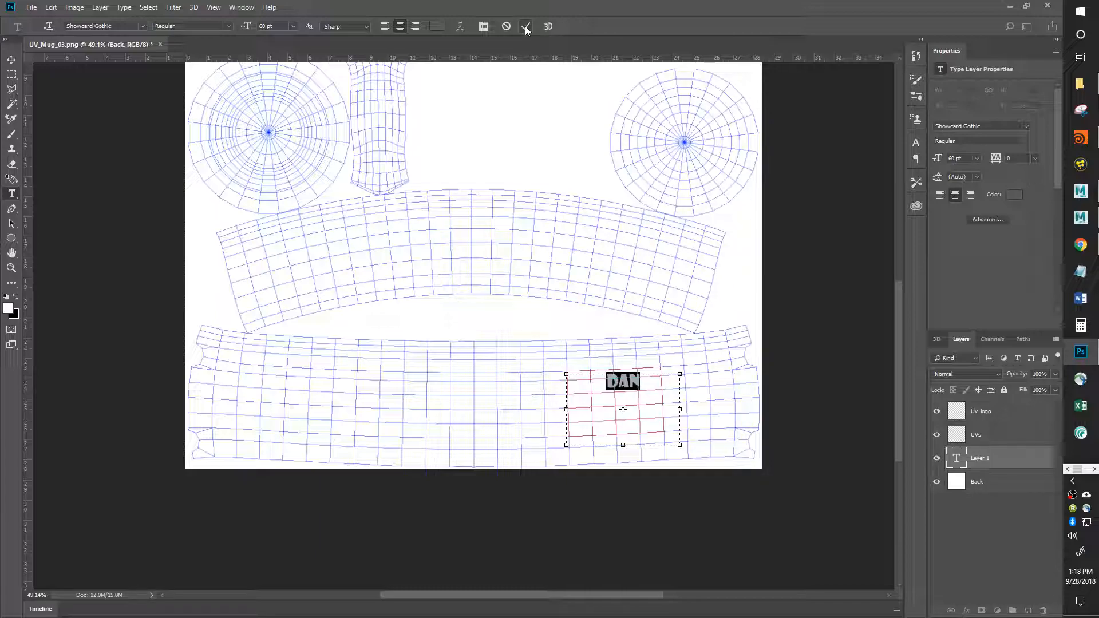
{"action": "left_click_drag", "start_coordinate": [623, 445], "coordinate": [634, 391]}
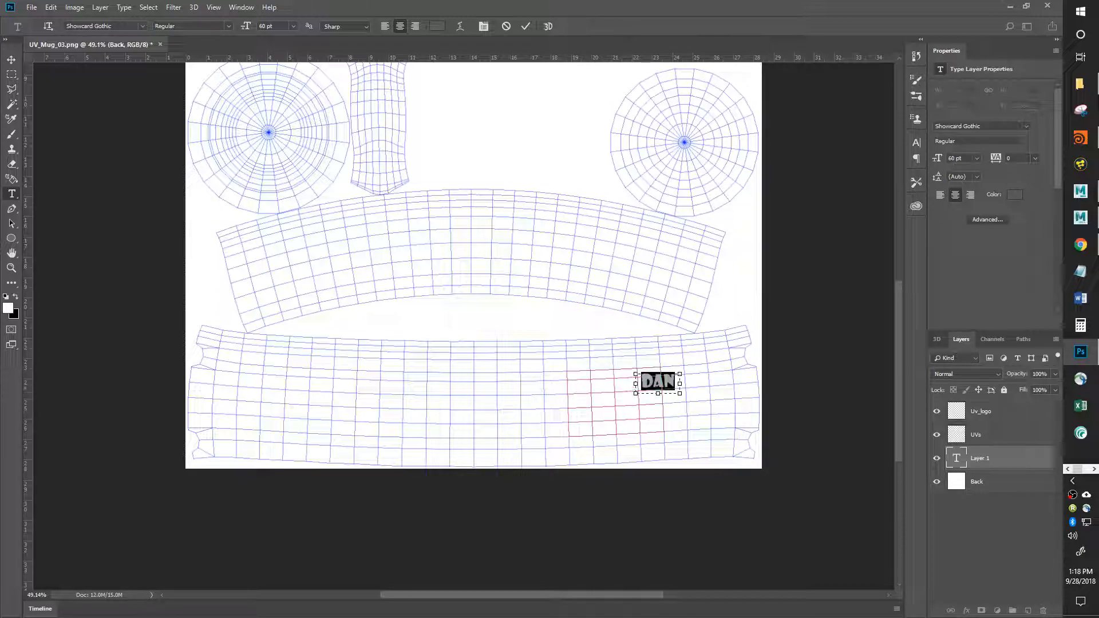
{"action": "left_click", "coordinate": [525, 27]}
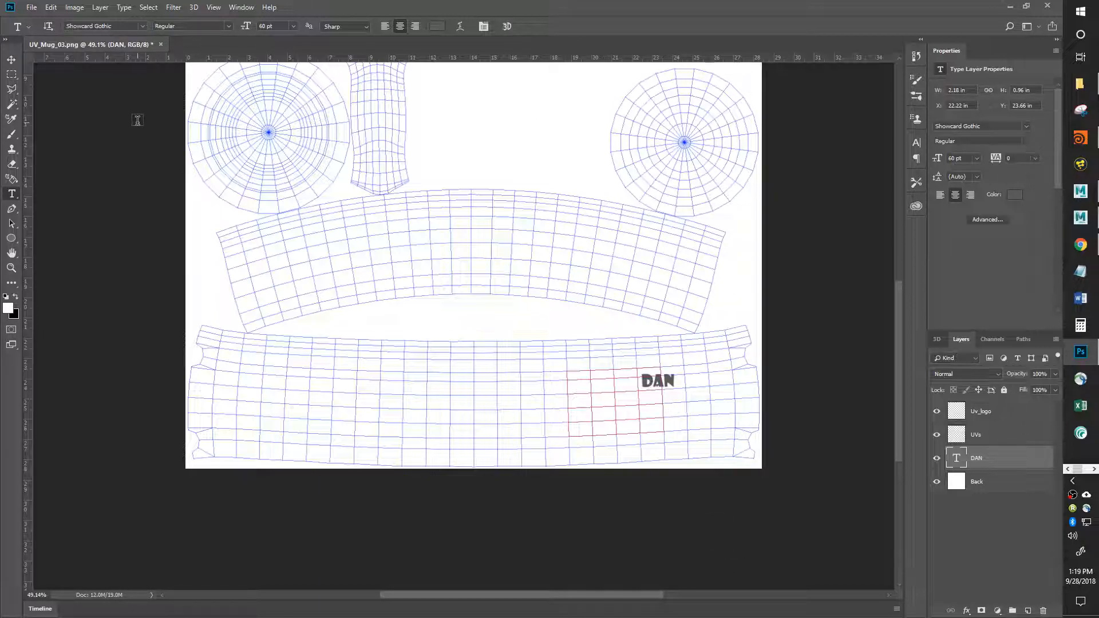
Step: Move the logo text onto the red wireframe area and scale it proportionally to about 229% to fill the width
{"action": "key", "text": "v"}
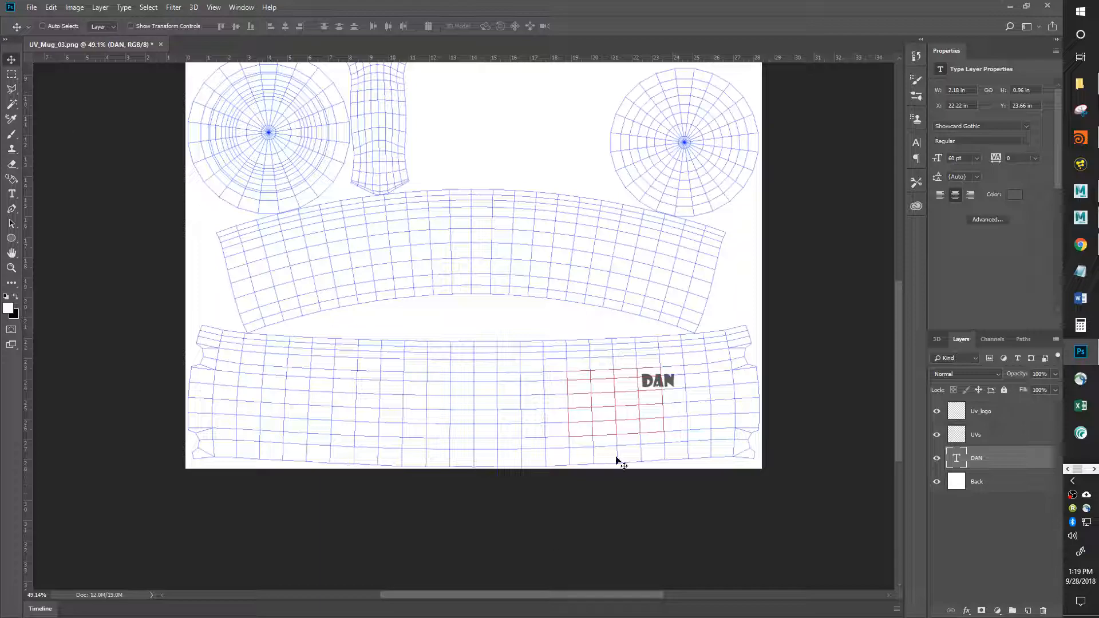
{"action": "left_click_drag", "start_coordinate": [657, 382], "coordinate": [613, 402]}
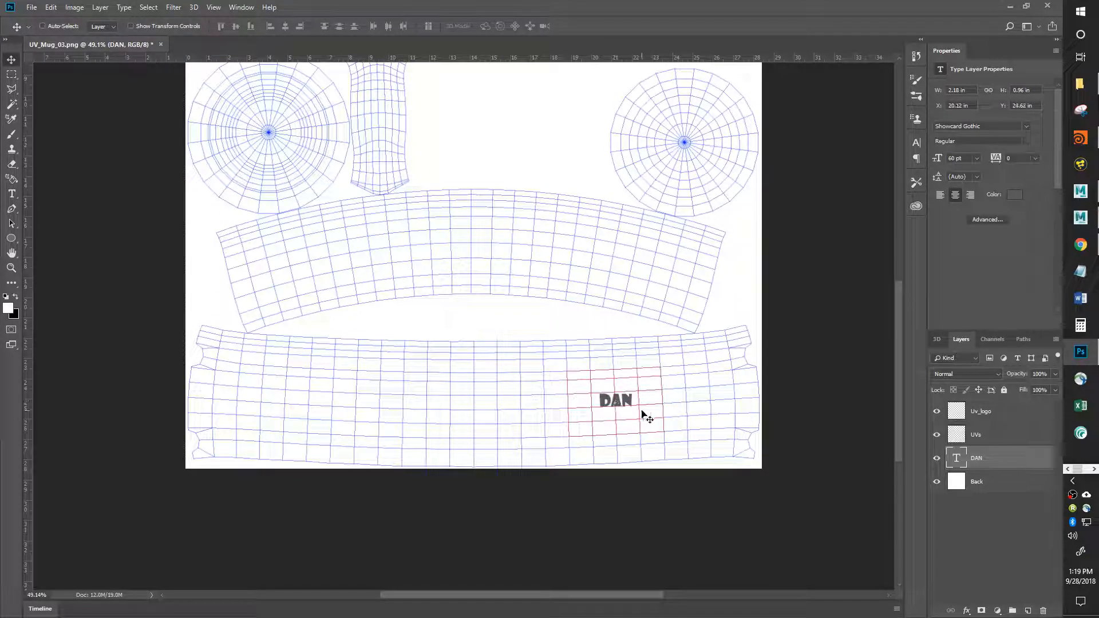
{"action": "key", "text": "ctrl"}
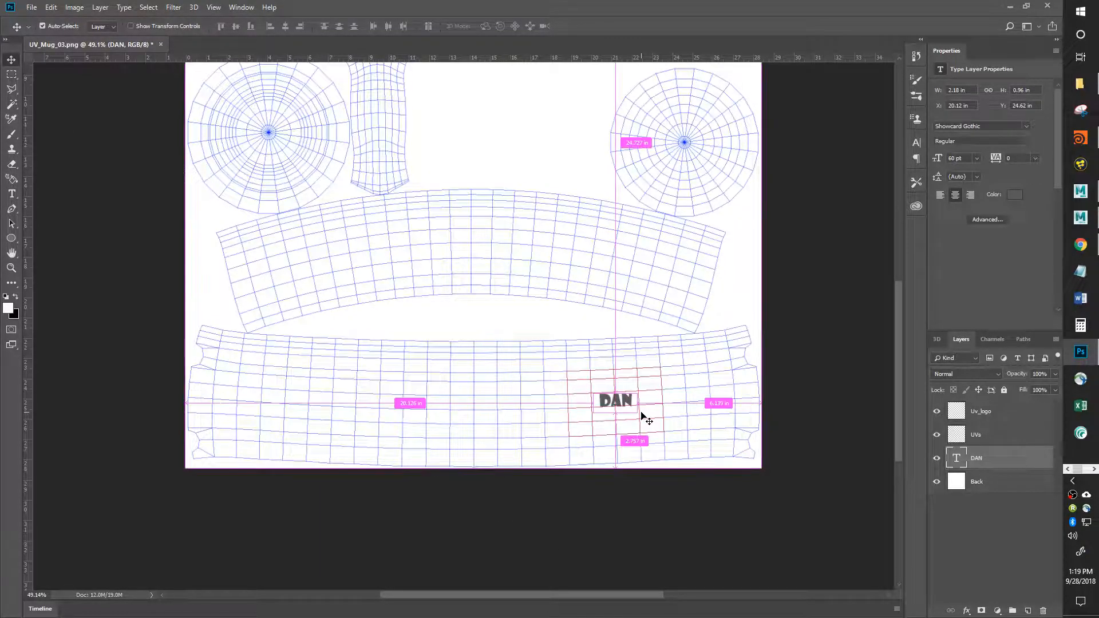
{"action": "key", "text": "ctrl+t"}
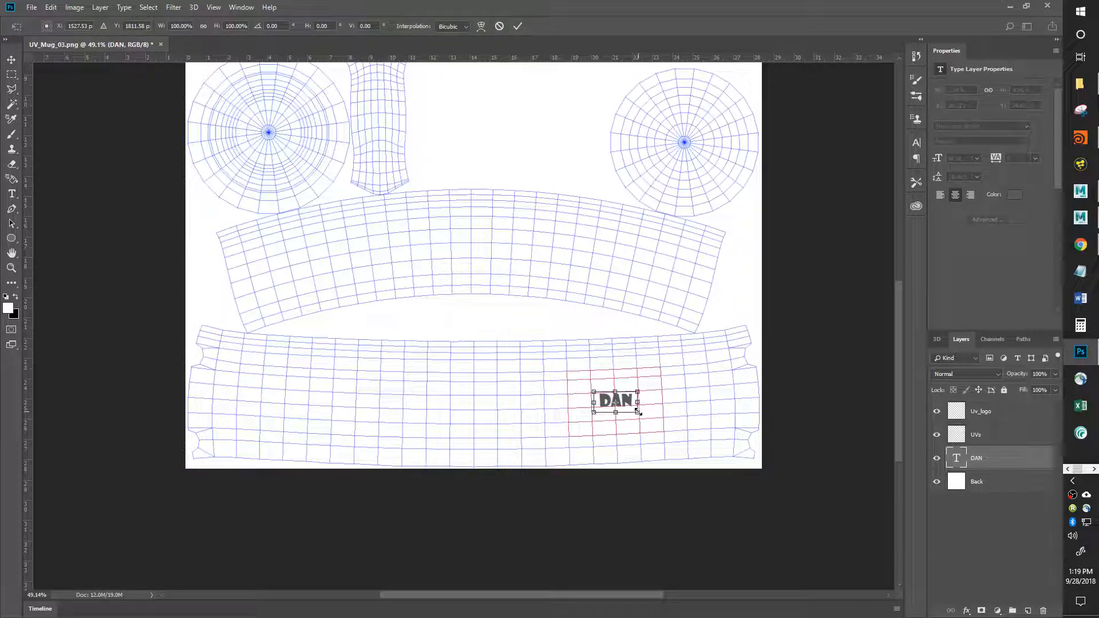
{"action": "left_click_drag", "start_coordinate": [637, 411], "coordinate": [664, 454]}
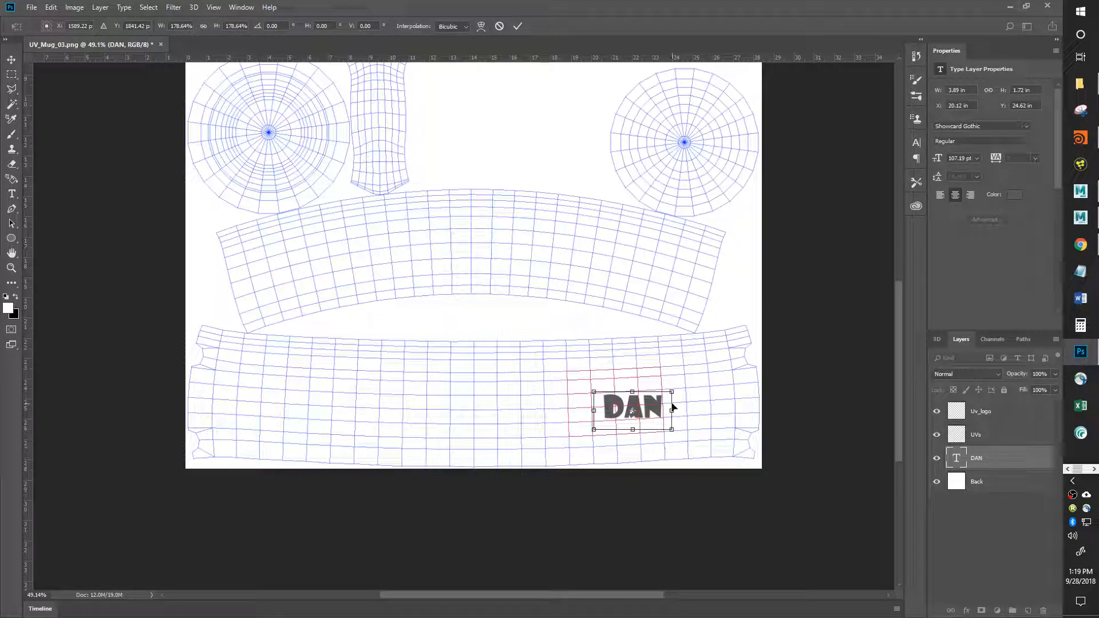
{"action": "mouse_move", "coordinate": [676, 411]}
{"action": "left_mouse_down"}
{"action": "mouse_move", "coordinate": [713, 411]}
{"action": "mouse_move", "coordinate": [598, 413]}
{"action": "mouse_move", "coordinate": [677, 405]}
{"action": "left_mouse_up"}
{"action": "left_click_drag", "start_coordinate": [672, 429], "coordinate": [680, 453]}
{"action": "left_click_drag", "start_coordinate": [652, 409], "coordinate": [638, 400]}
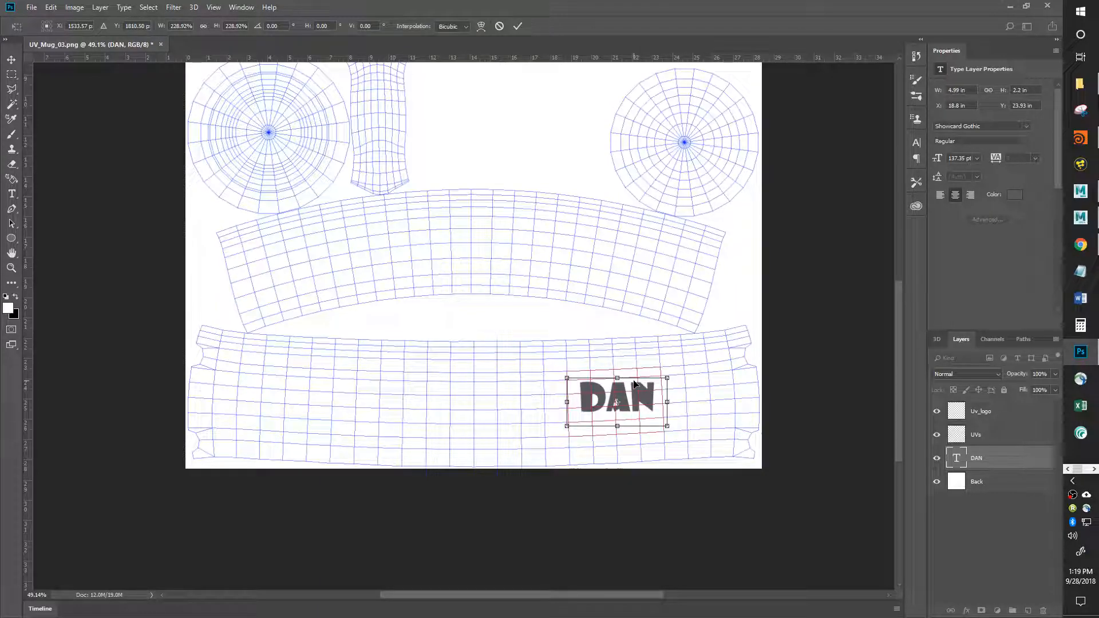
Step: Rotate the logo text to about -1.7°, enlarge it to about 277%, and align it within the red grid
{"action": "key", "text": "ctrl+1"}
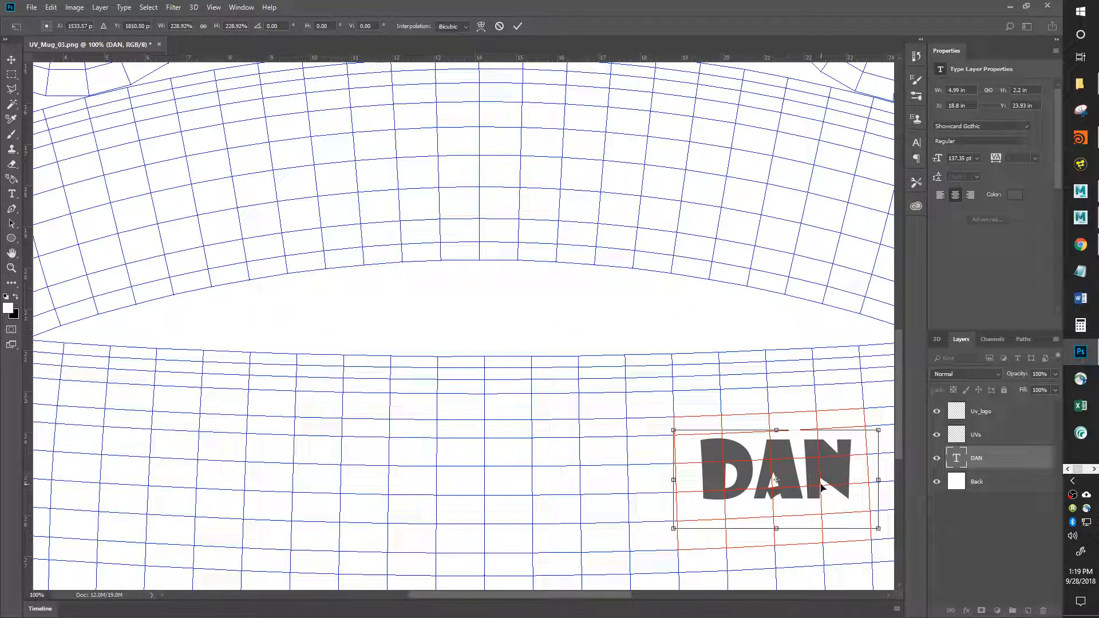
{"action": "left_click_drag", "start_coordinate": [886, 419], "coordinate": [886, 416]}
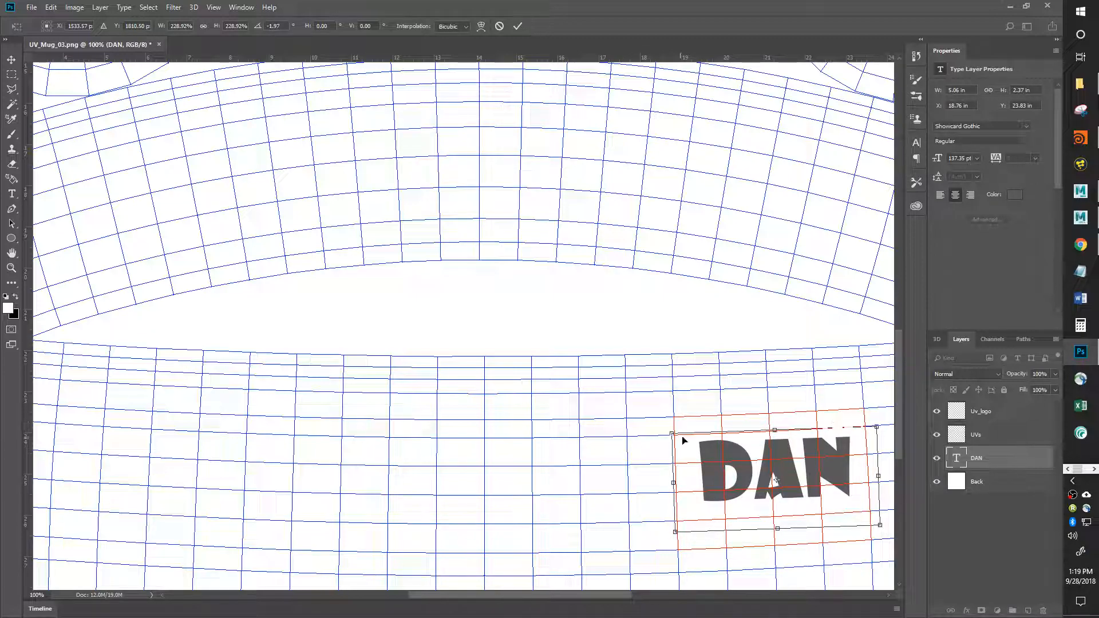
{"action": "left_click_drag", "start_coordinate": [674, 534], "coordinate": [653, 544]}
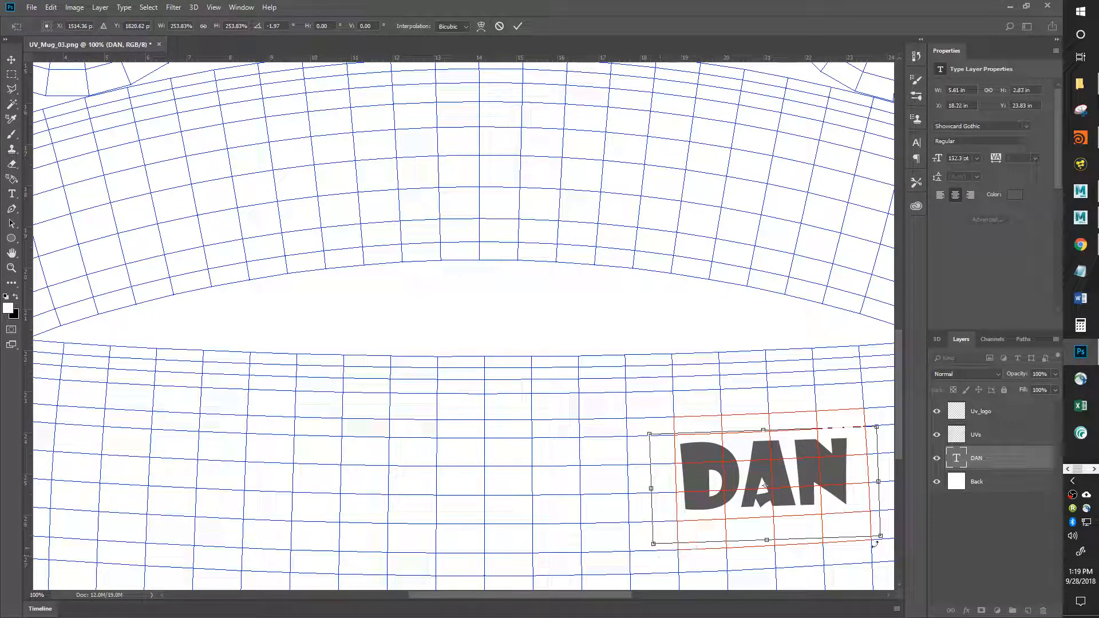
{"action": "left_click_drag", "start_coordinate": [880, 537], "coordinate": [828, 545]}
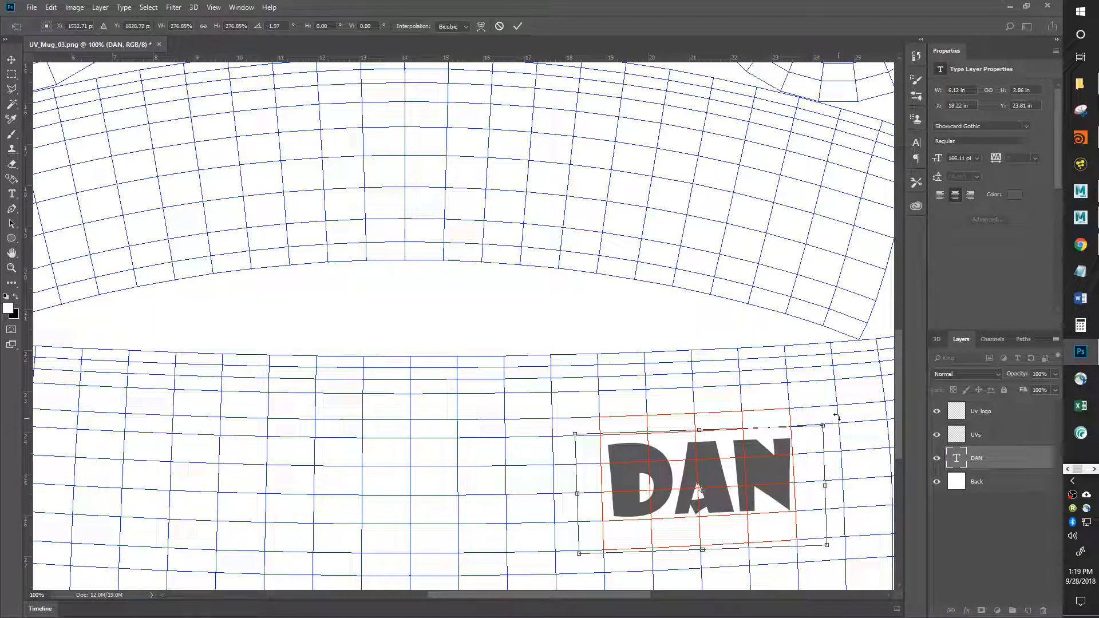
{"action": "left_click_drag", "start_coordinate": [838, 418], "coordinate": [839, 419]}
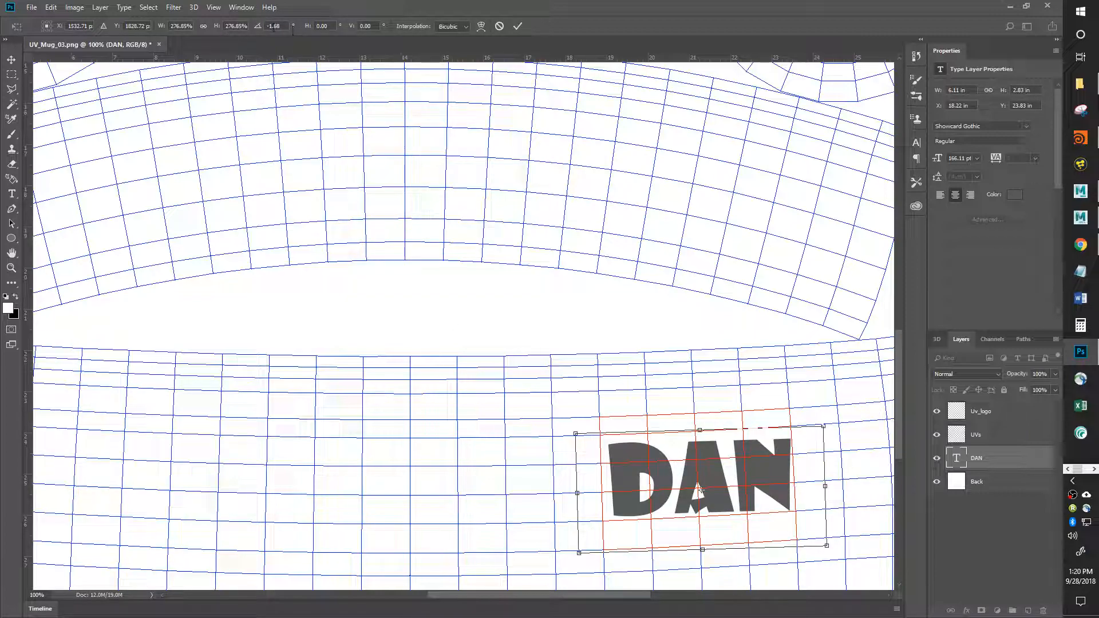
{"action": "left_click_drag", "start_coordinate": [723, 518], "coordinate": [720, 523]}
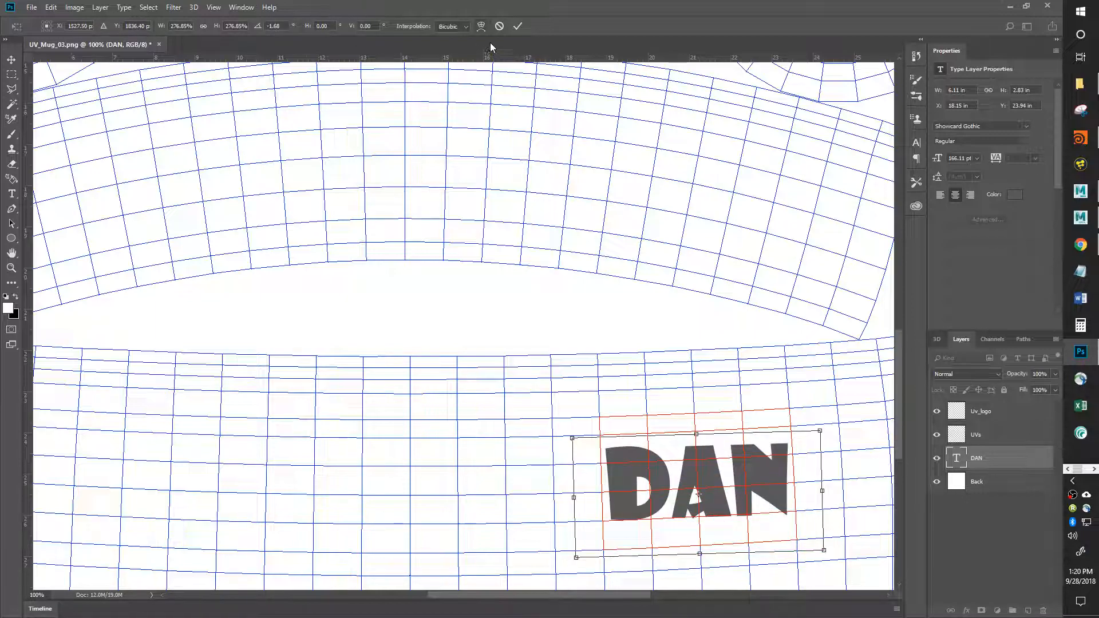
{"action": "left_click", "coordinate": [517, 27]}
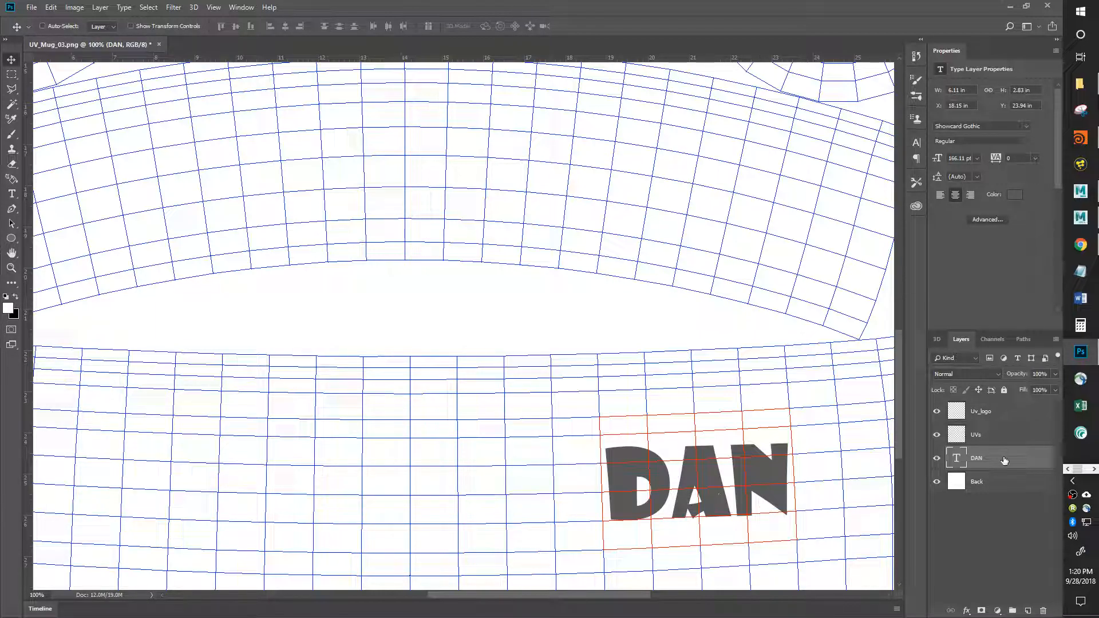
Step: Hide the UVs and Uv_logo layers and save a 24 bits/pixel Targa copy, removing the UV_ prefix from the file name
{"action": "left_click", "coordinate": [937, 434]}
{"action": "left_click", "coordinate": [936, 411]}
{"action": "key", "text": "ctrl+shift+s"}
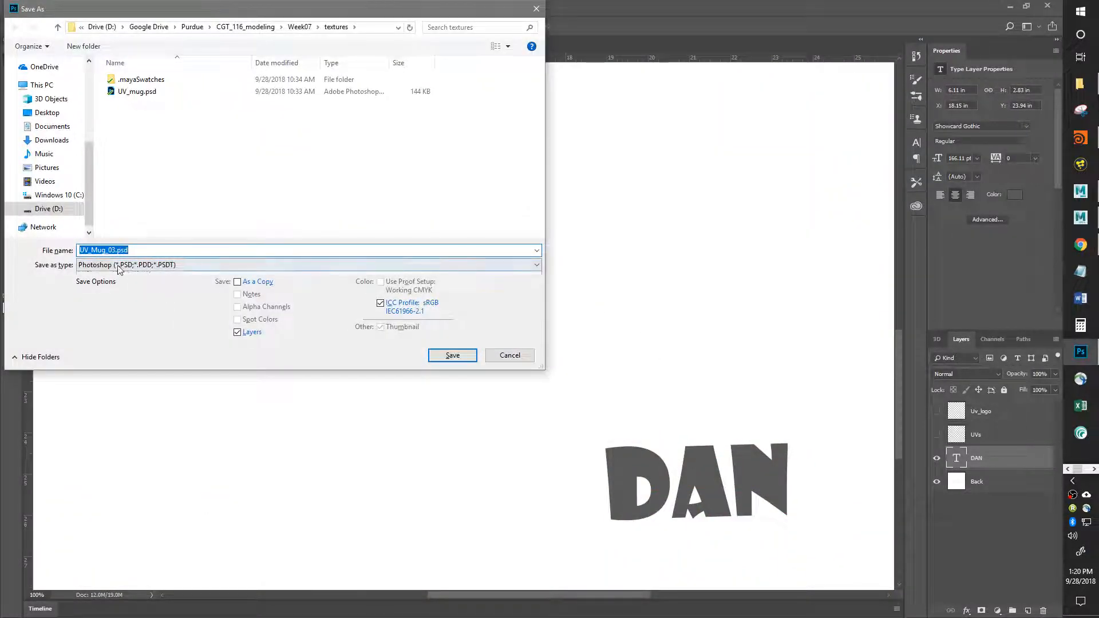
{"action": "left_click", "coordinate": [119, 267]}
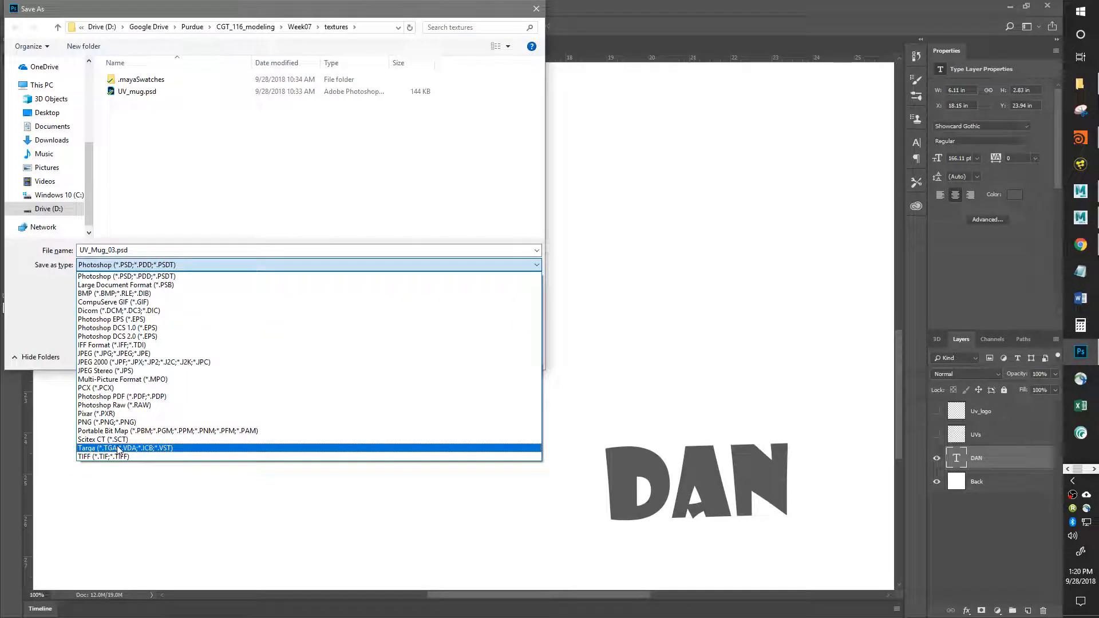
{"action": "left_click", "coordinate": [119, 448]}
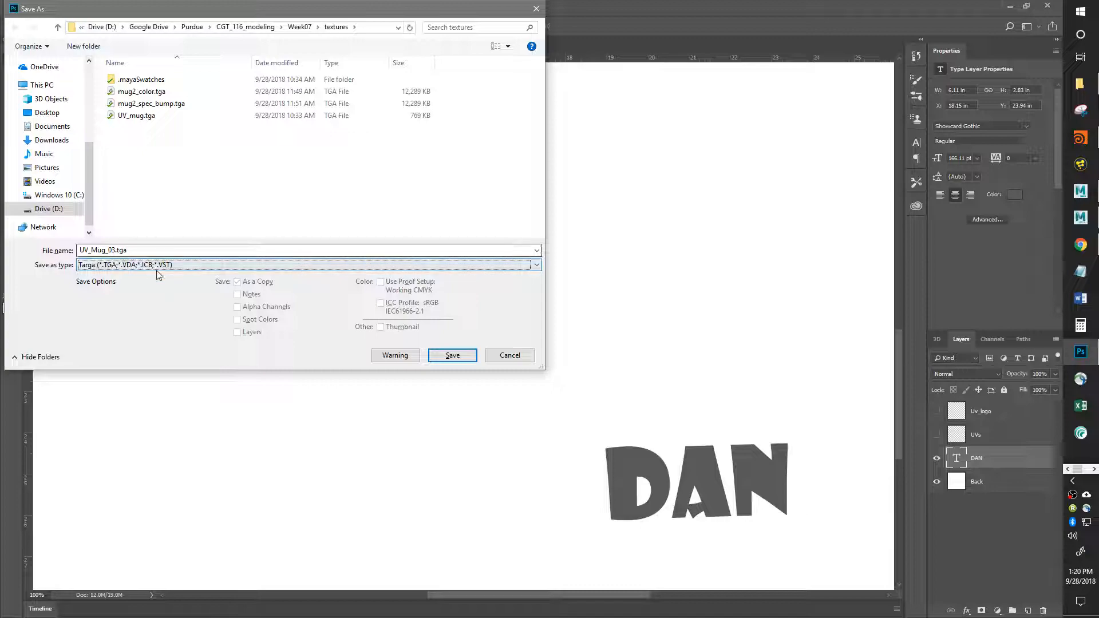
{"action": "double_click", "coordinate": [94, 250]}
{"action": "left_click_drag", "start_coordinate": [90, 251], "coordinate": [68, 251]}
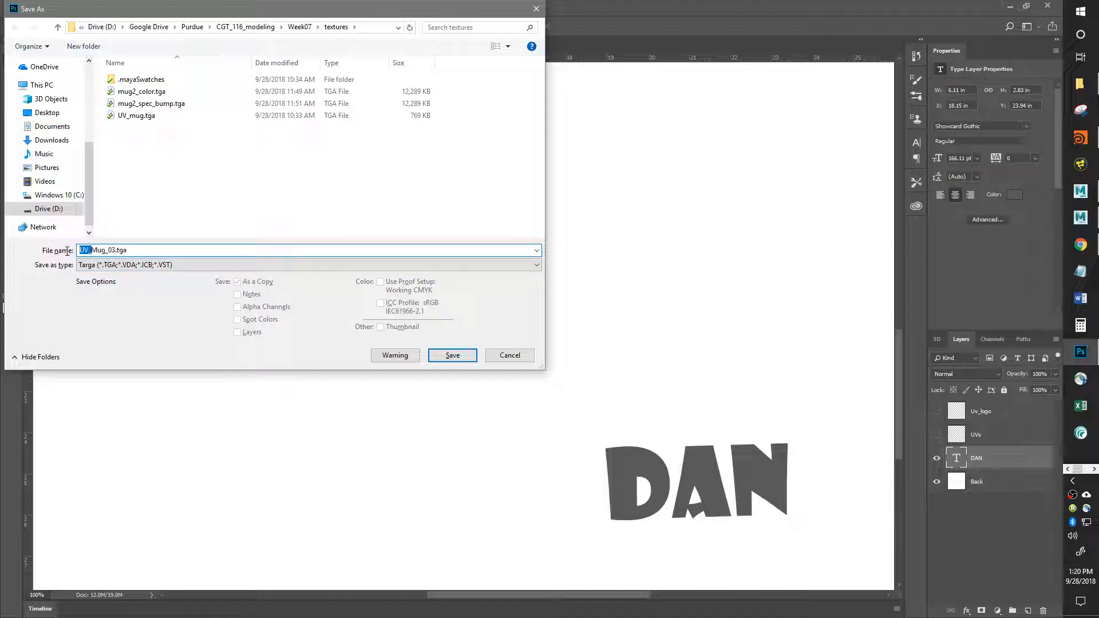
{"action": "key", "text": "BackSpace"}
{"action": "left_click", "coordinate": [453, 356]}
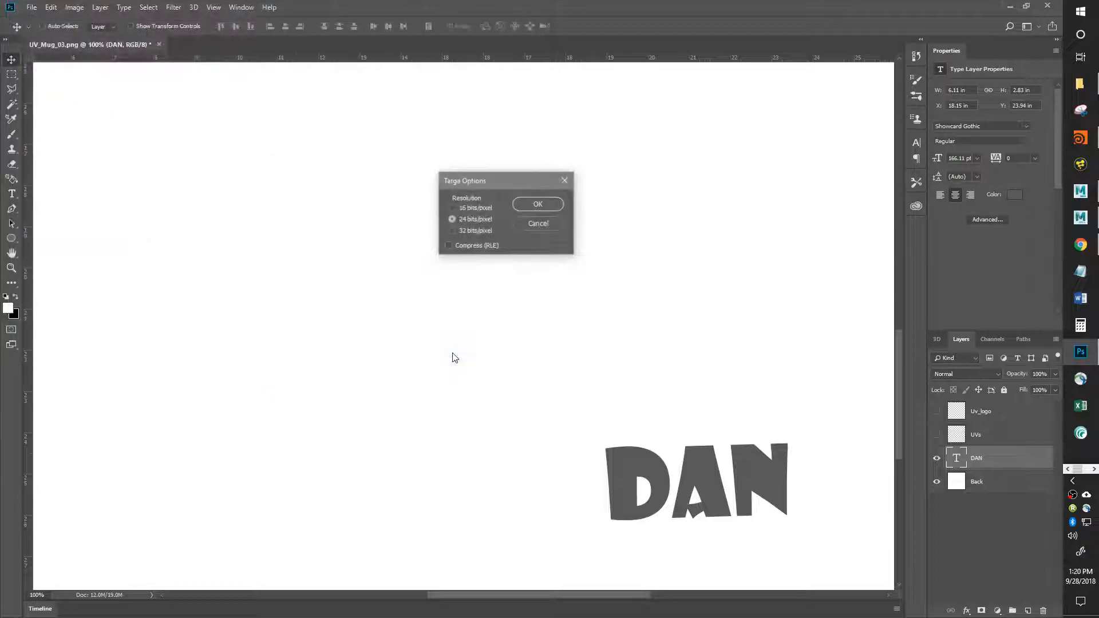
{"action": "left_click", "coordinate": [547, 205]}
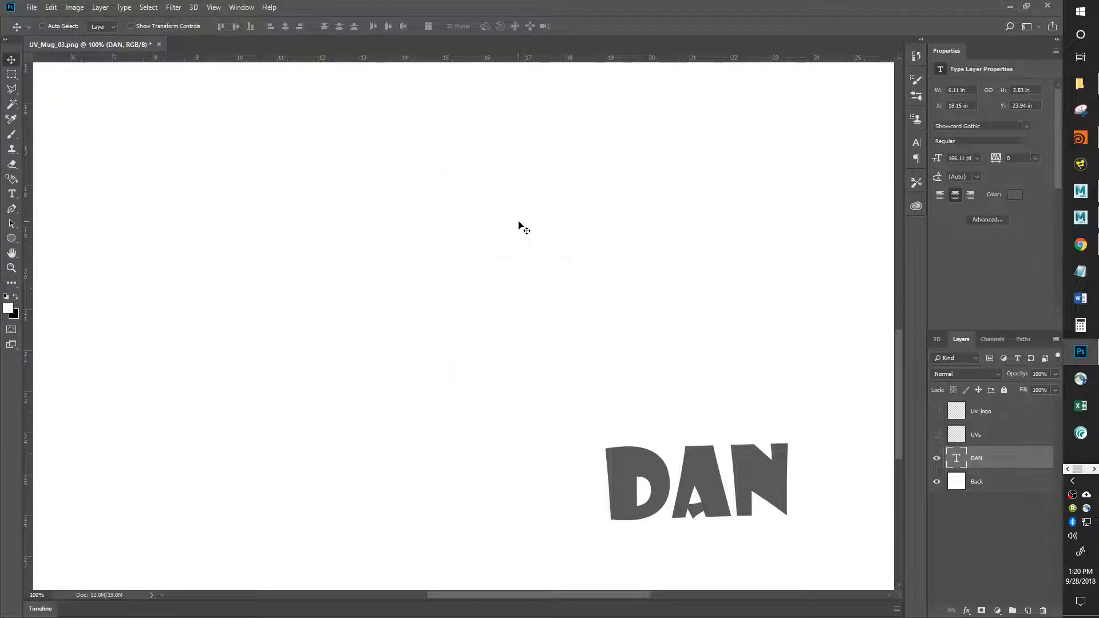
Step: Switch to Maya, close the UV Snapshot options, and return the mug from face selection to object mode
{"action": "key", "text": "alt+Tab"}
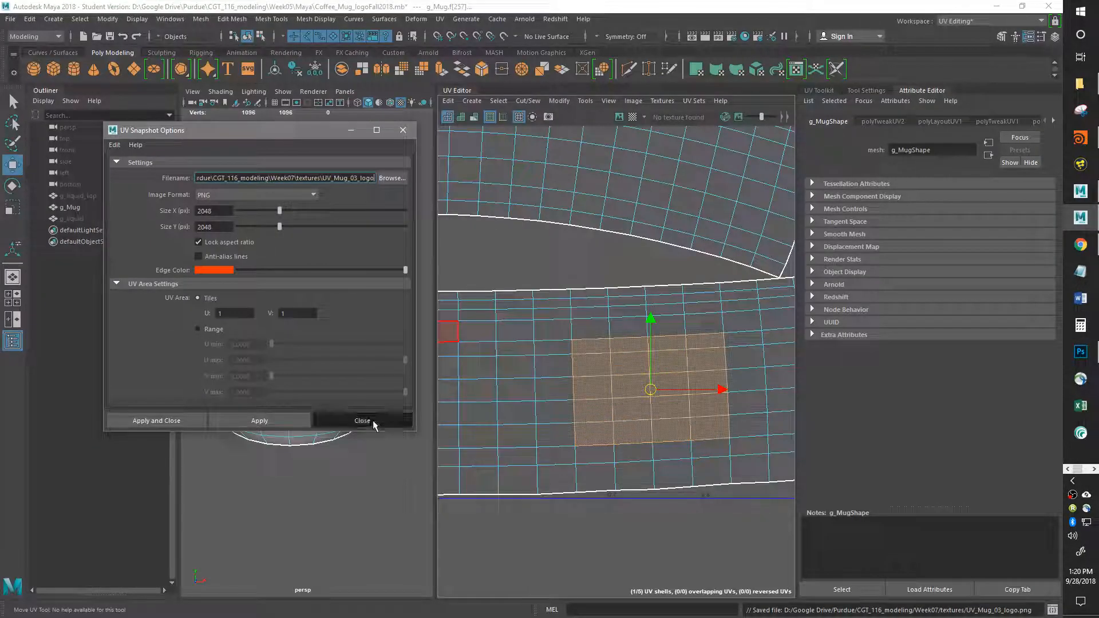
{"action": "left_click", "coordinate": [363, 419]}
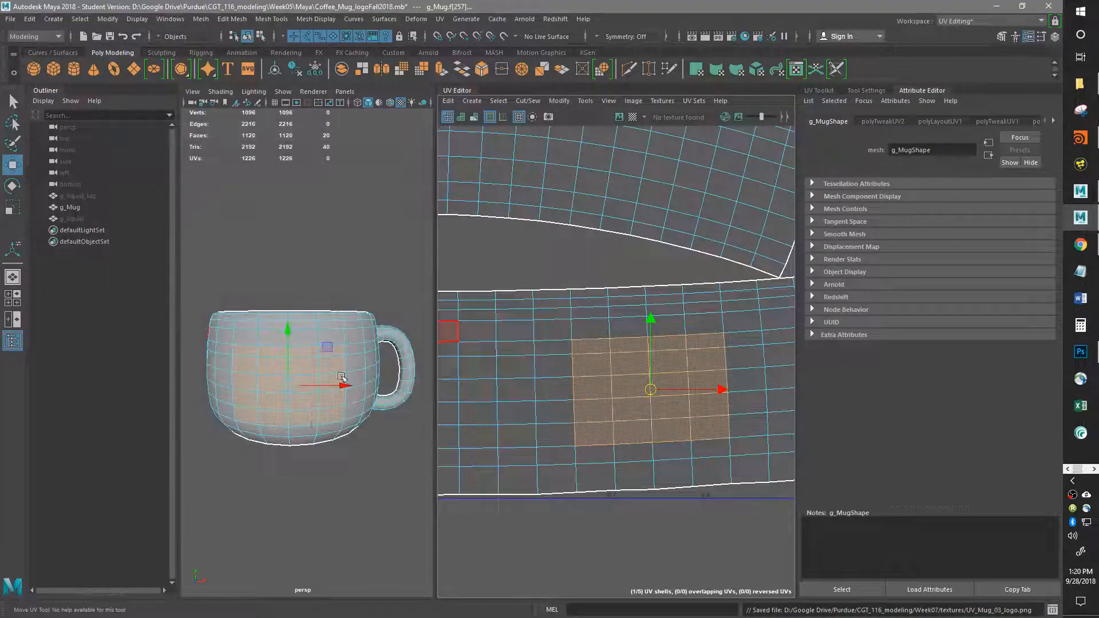
{"action": "right_click_drag", "start_coordinate": [309, 323], "coordinate": [368, 256]}
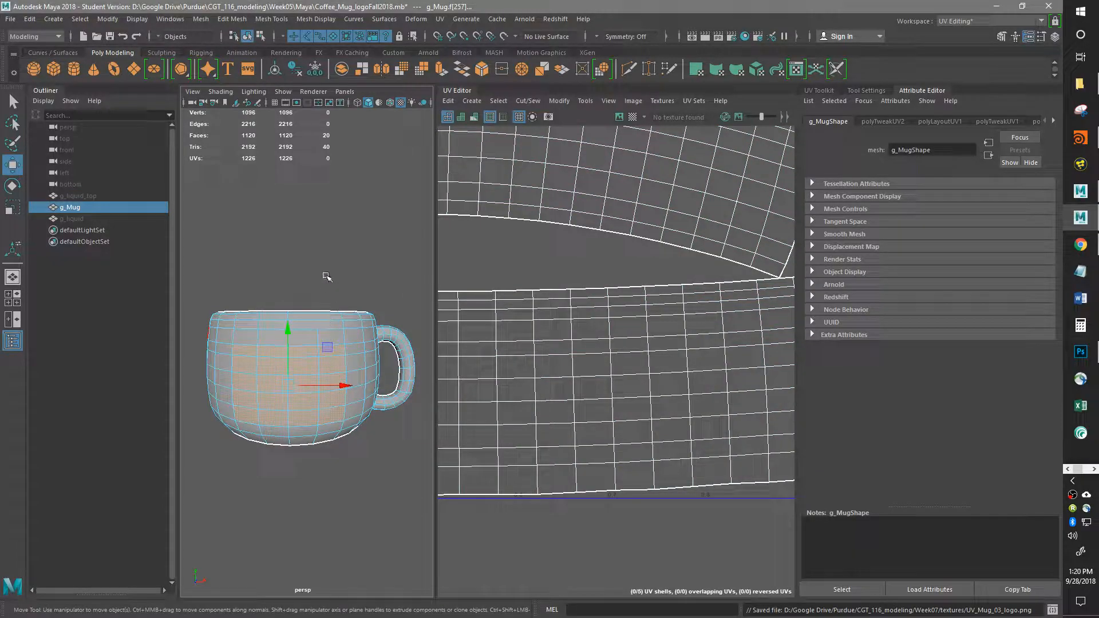
{"action": "key", "text": "F8"}
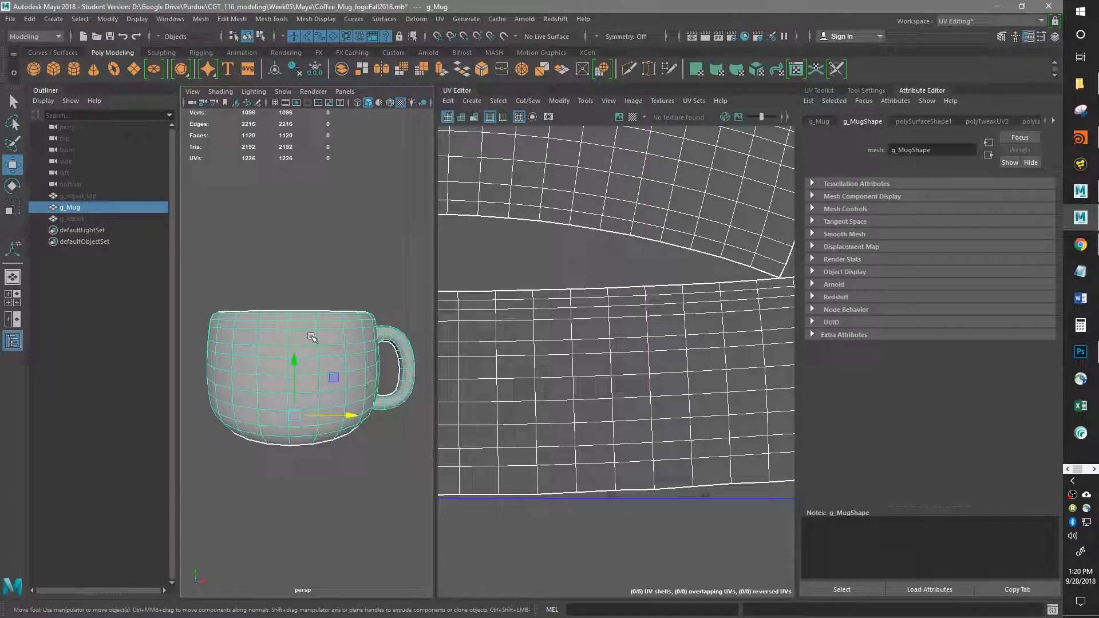
Step: Assign a new Blinn material to the mug
{"action": "right_click", "coordinate": [305, 337]}
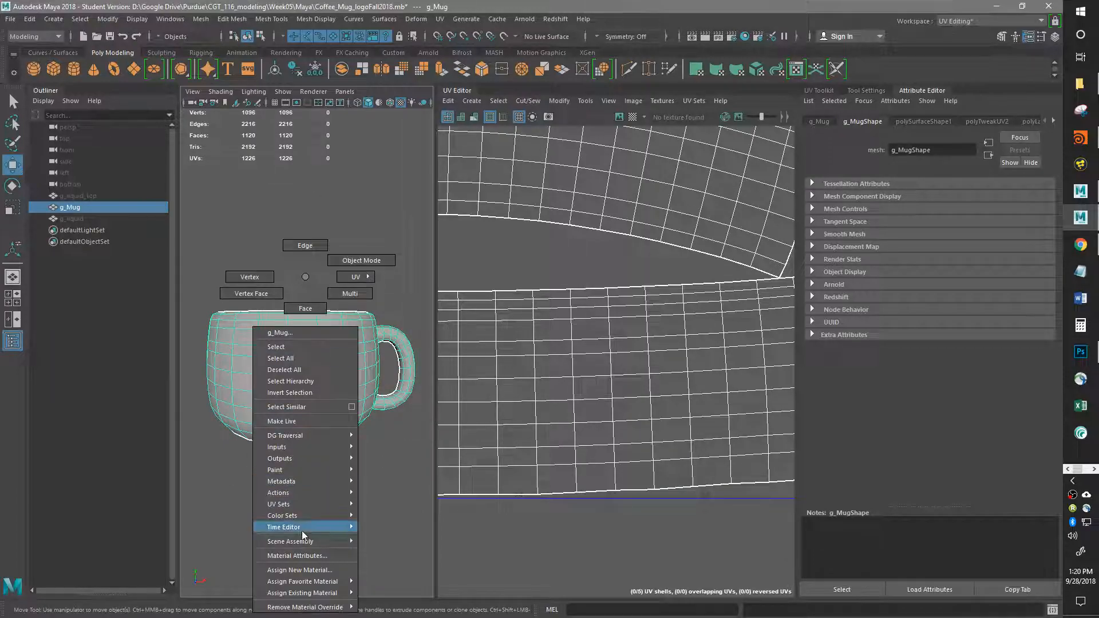
{"action": "left_click", "coordinate": [306, 572]}
{"action": "left_click", "coordinate": [454, 366]}
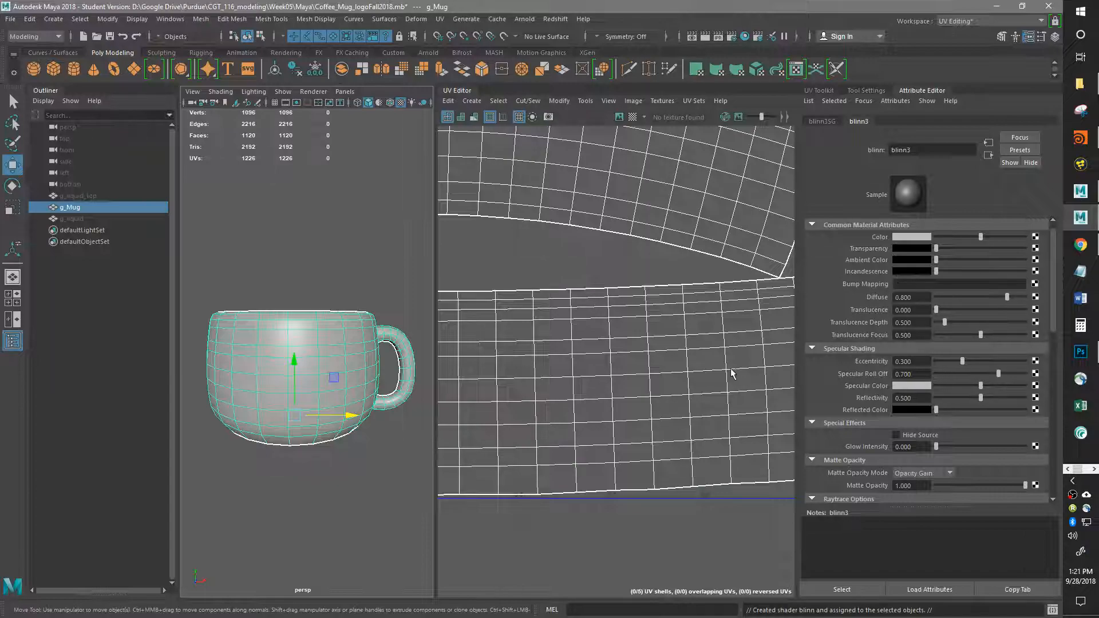
Step: Connect a file texture to the Blinn material's Color and load Mug_03_color.tga from the Week07 textures folder
{"action": "left_click", "coordinate": [1036, 237]}
{"action": "left_click", "coordinate": [483, 311]}
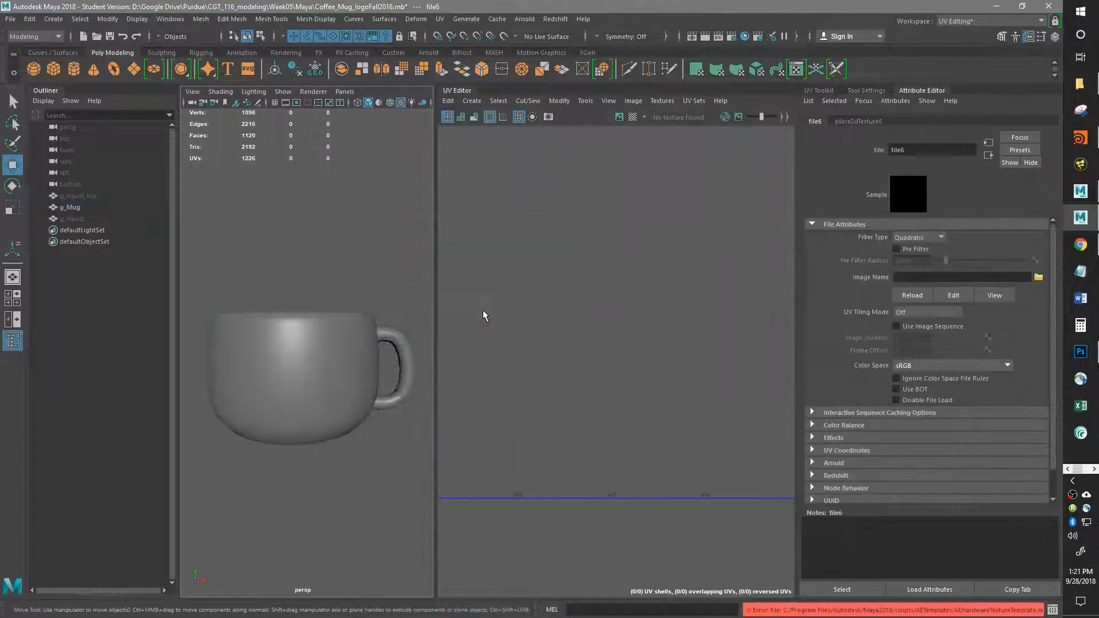
{"action": "left_click", "coordinate": [1039, 277]}
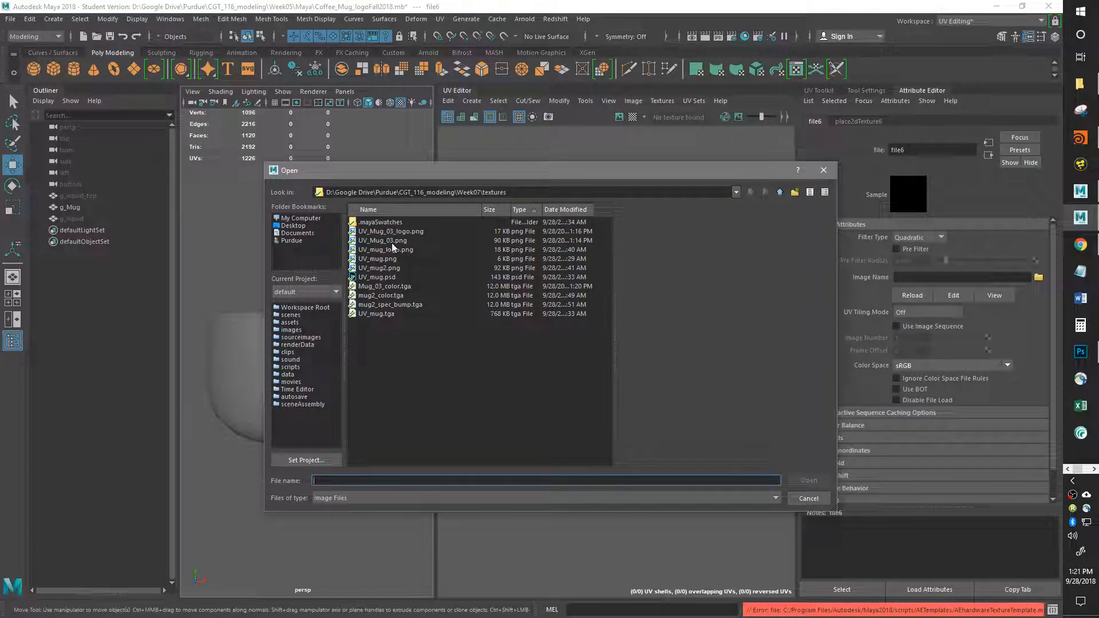
{"action": "left_click", "coordinate": [385, 286]}
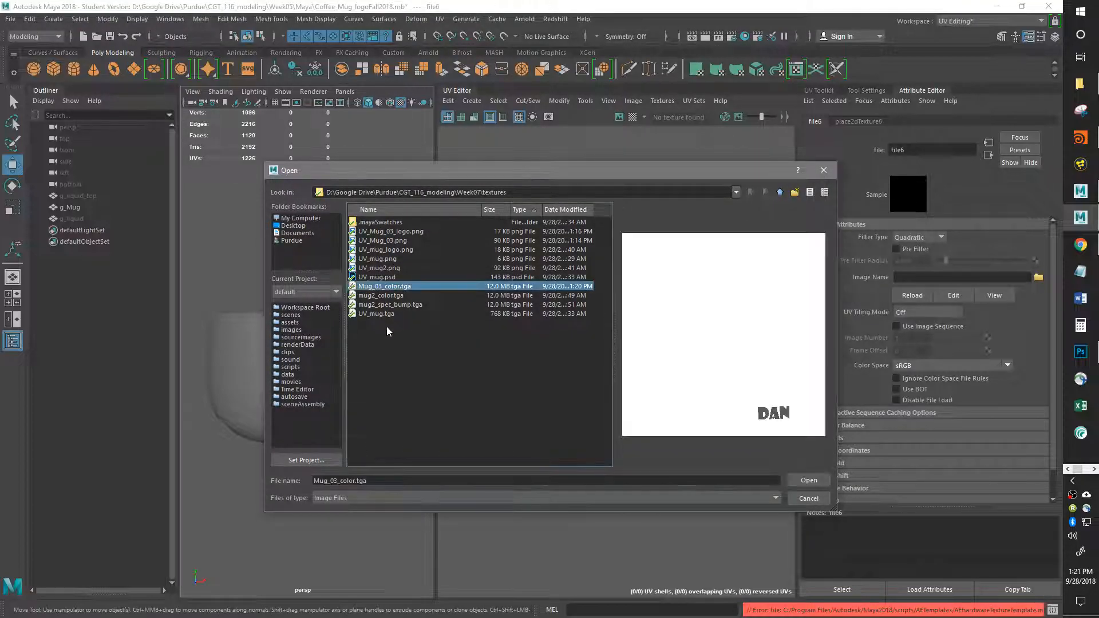
{"action": "left_click", "coordinate": [808, 480]}
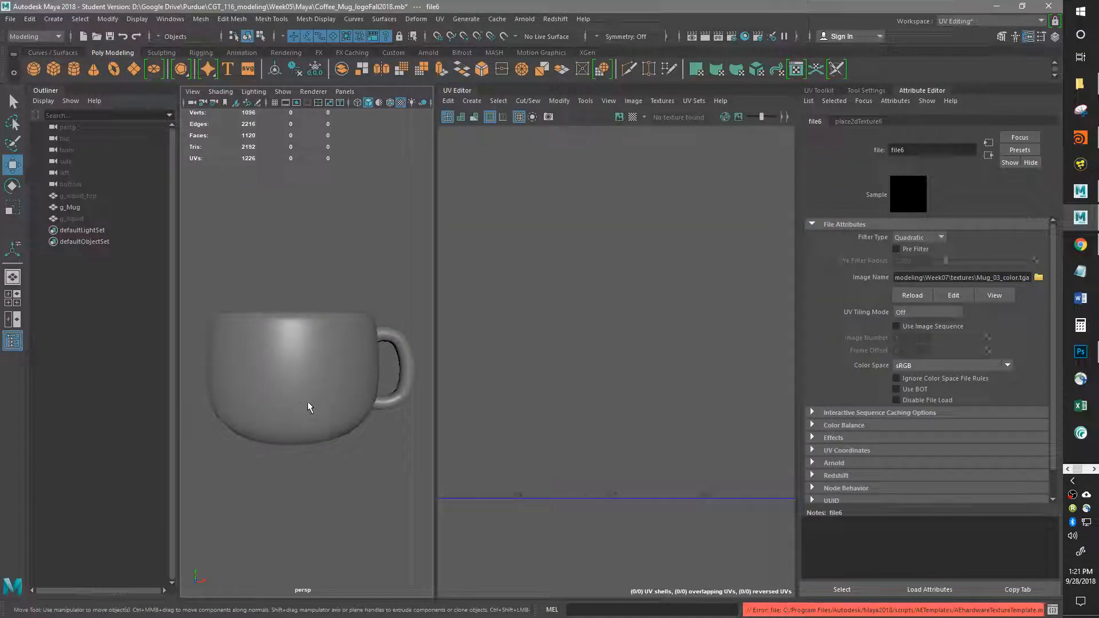
Step: Display the mug with its texture in the viewport and show the texture image behind the UVs in the UV Editor
{"action": "left_click", "coordinate": [314, 375]}
{"action": "key", "text": "6"}
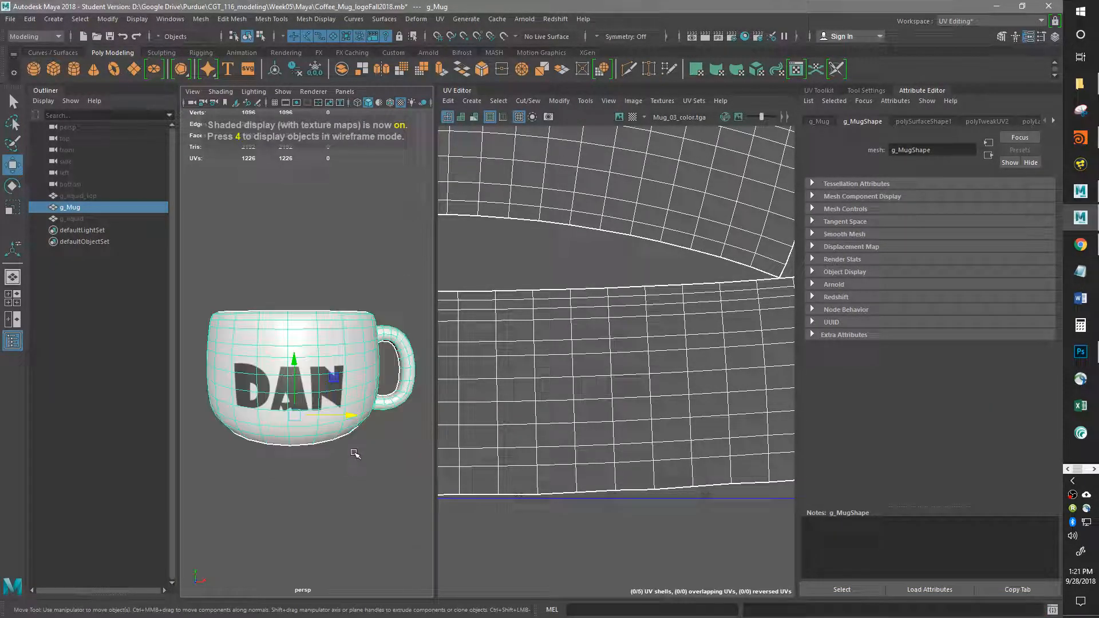
{"action": "scroll", "coordinate": [355, 454], "scroll_direction": "down", "scroll_amount": 3}
{"action": "left_click", "coordinate": [619, 117]}
{"action": "scroll", "coordinate": [650, 269], "scroll_direction": "down", "scroll_amount": 5}
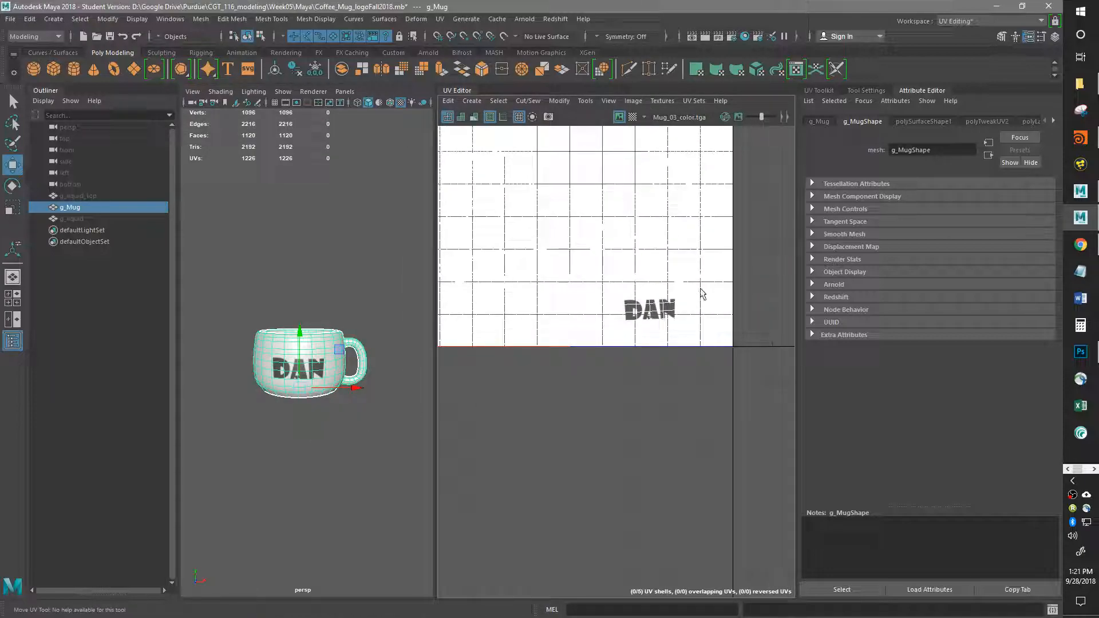
{"action": "scroll", "coordinate": [265, 455], "scroll_direction": "up", "scroll_amount": 3}
{"action": "scroll", "coordinate": [265, 456], "scroll_direction": "down", "scroll_amount": 3}
{"action": "scroll", "coordinate": [291, 440], "scroll_direction": "up", "scroll_amount": 1}
{"action": "left_click_drag", "start_coordinate": [290, 440], "coordinate": [327, 473], "text": "alt"}
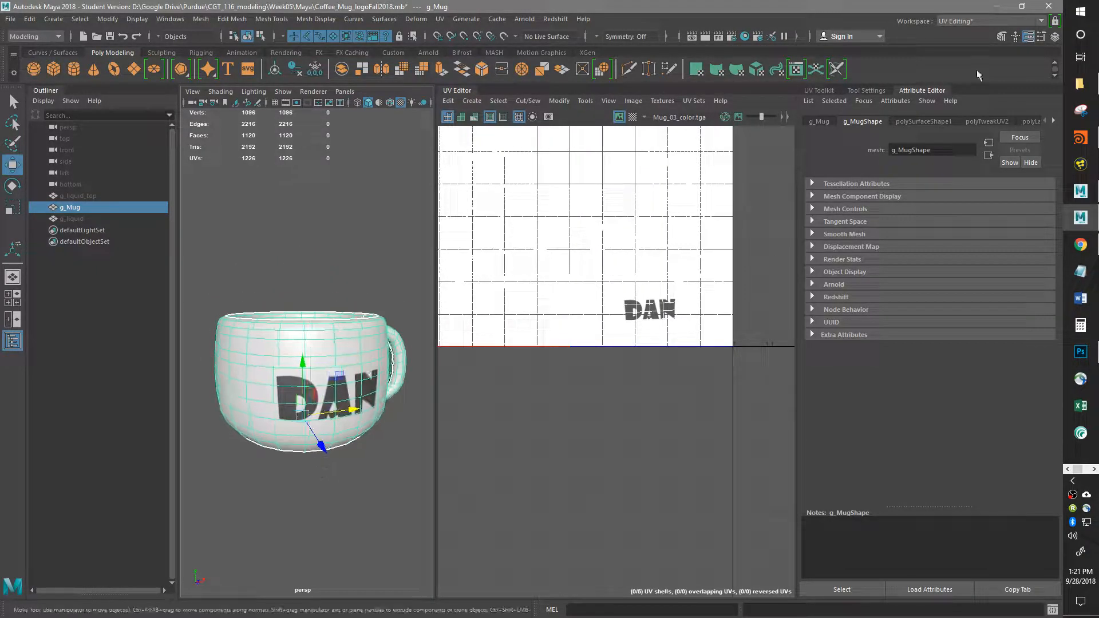
Step: Switch to the Maya Classic workspace and deselect the mug to check the logo on its surface
{"action": "left_click", "coordinate": [1001, 22]}
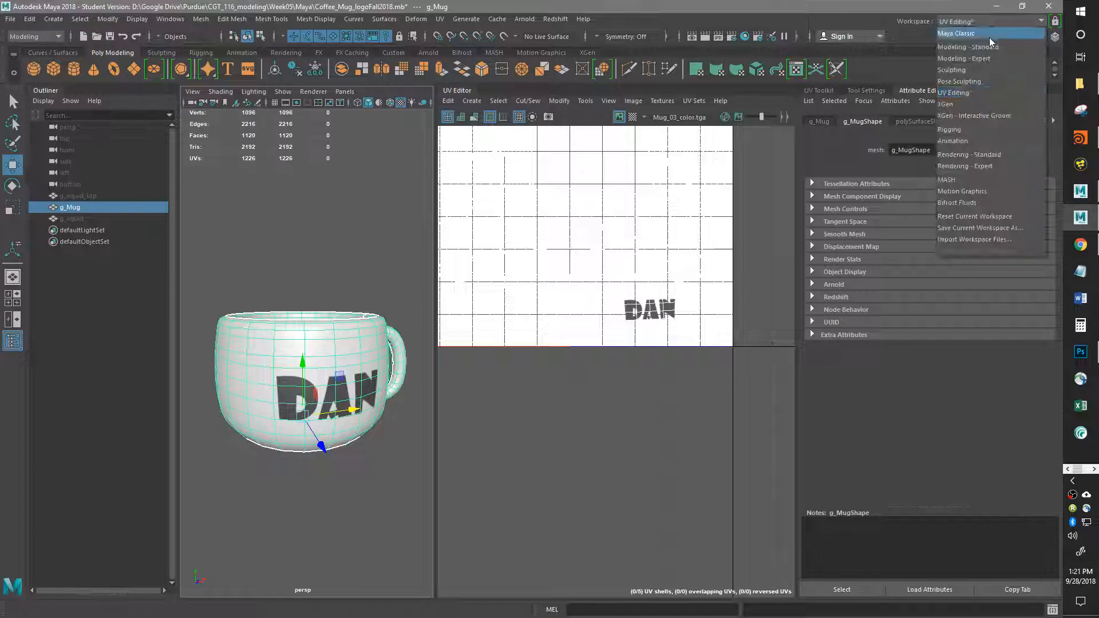
{"action": "left_click", "coordinate": [990, 44]}
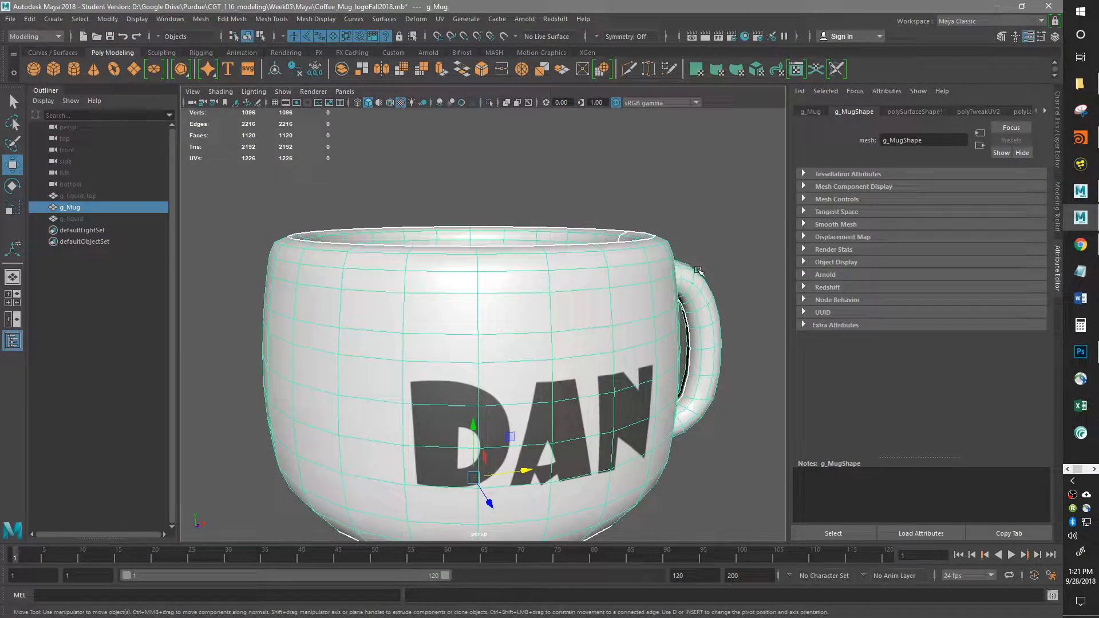
{"action": "scroll", "coordinate": [698, 268], "scroll_direction": "down", "scroll_amount": 3}
{"action": "left_click_drag", "start_coordinate": [699, 268], "coordinate": [705, 246], "text": "alt"}
{"action": "left_click", "coordinate": [697, 213]}
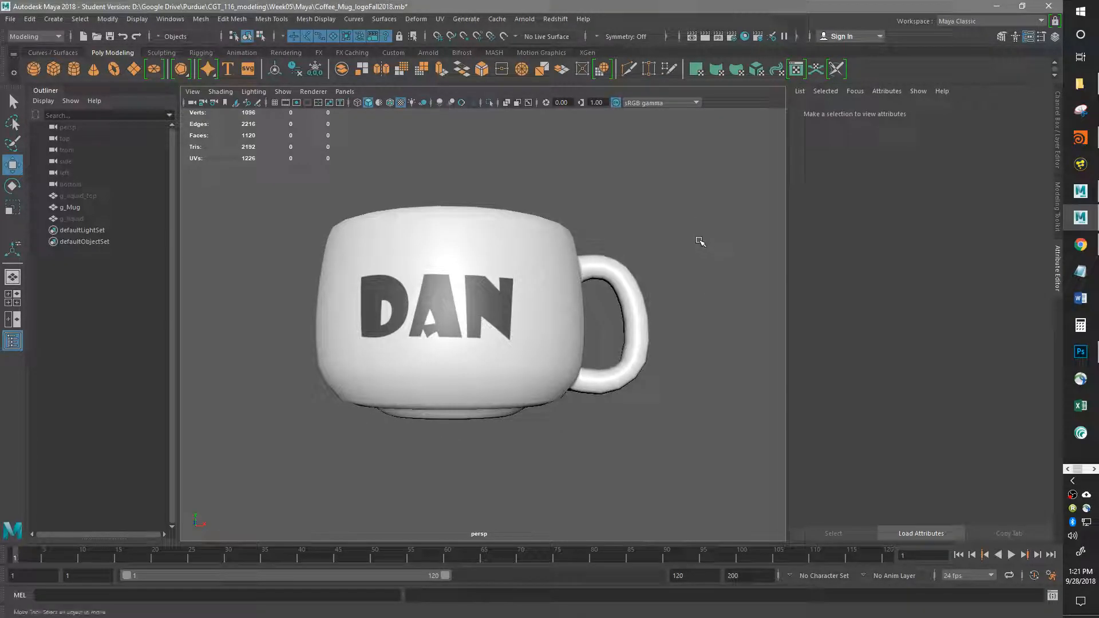
{"action": "mouse_move", "coordinate": [544, 432]}
{"action": "left_mouse_down", "text": "alt"}
{"action": "mouse_move", "coordinate": [550, 442]}
{"action": "mouse_move", "coordinate": [552, 433]}
{"action": "left_mouse_up", "text": "alt"}
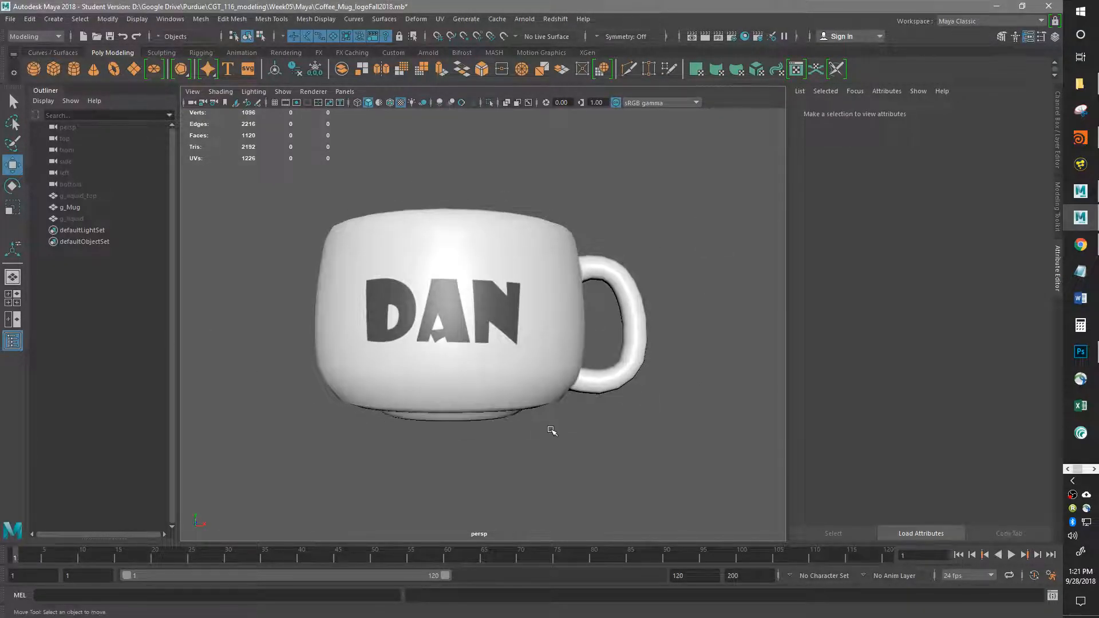
Step: Switch to Photoshop, duplicate the logo text layer, and place a new blank layer directly beneath the copy
{"action": "key", "text": "alt+Tab"}
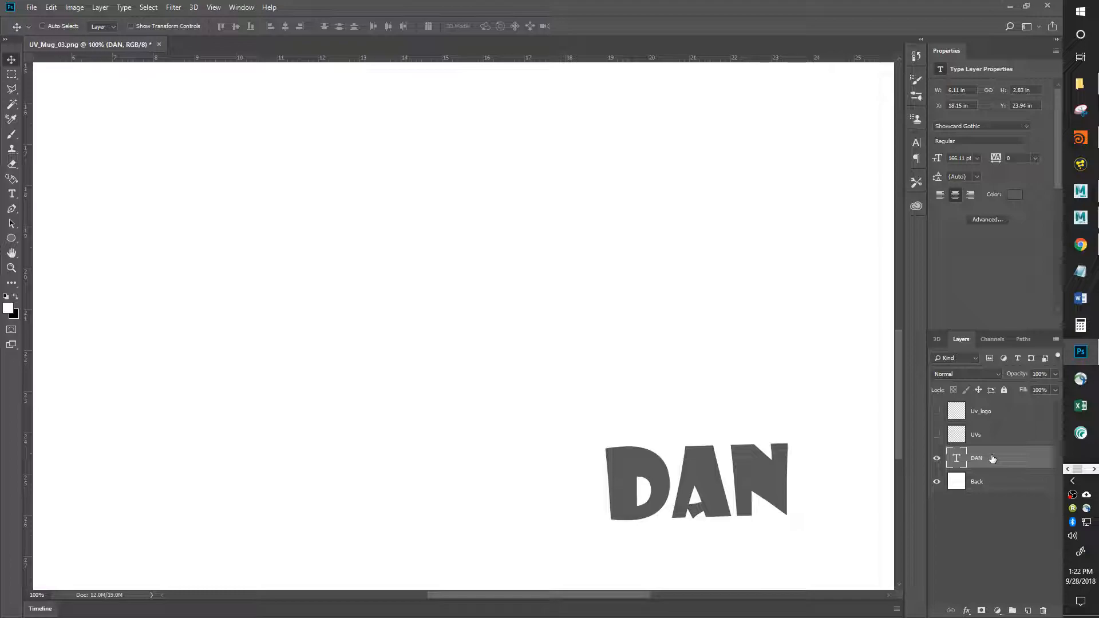
{"action": "left_click_drag", "start_coordinate": [1033, 464], "coordinate": [1026, 612]}
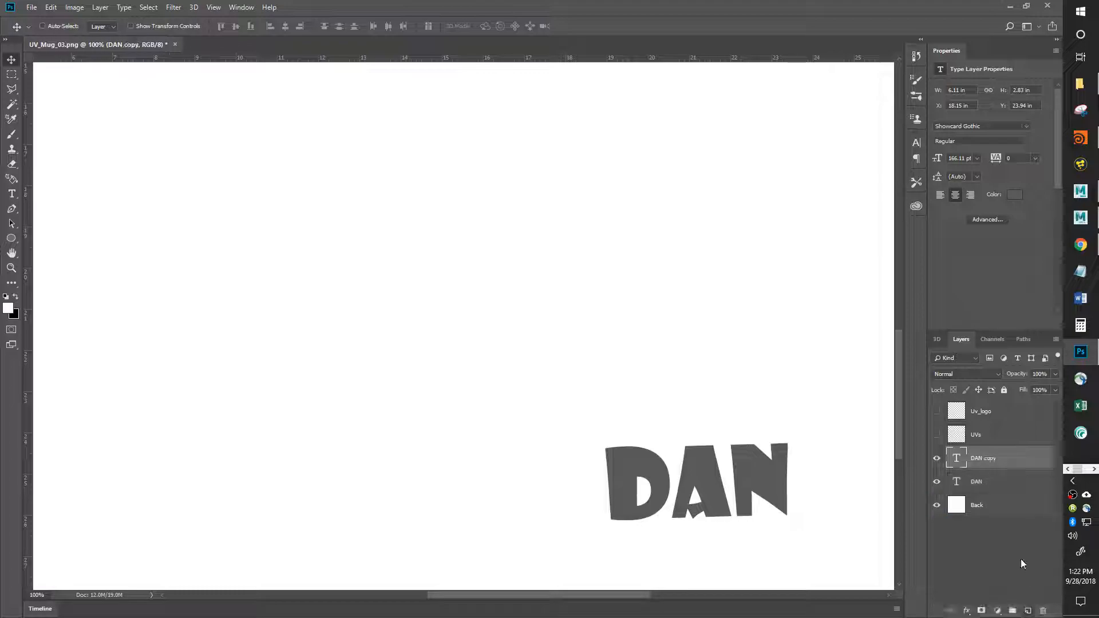
{"action": "left_click", "coordinate": [1029, 611]}
{"action": "left_click_drag", "start_coordinate": [1005, 461], "coordinate": [1014, 494]}
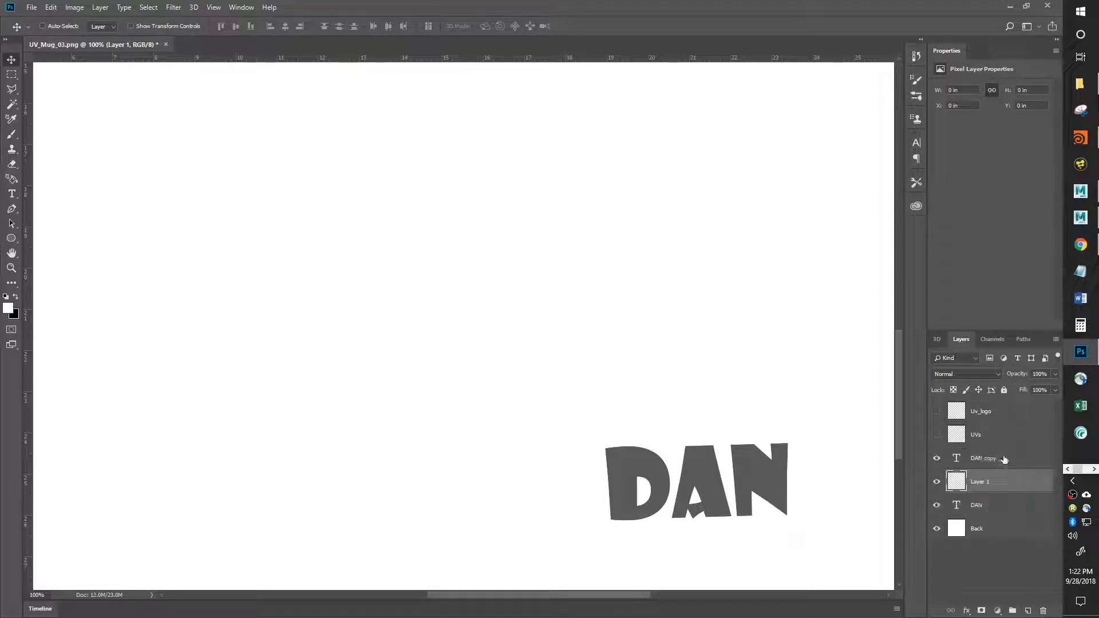
{"action": "left_click", "coordinate": [1006, 459]}
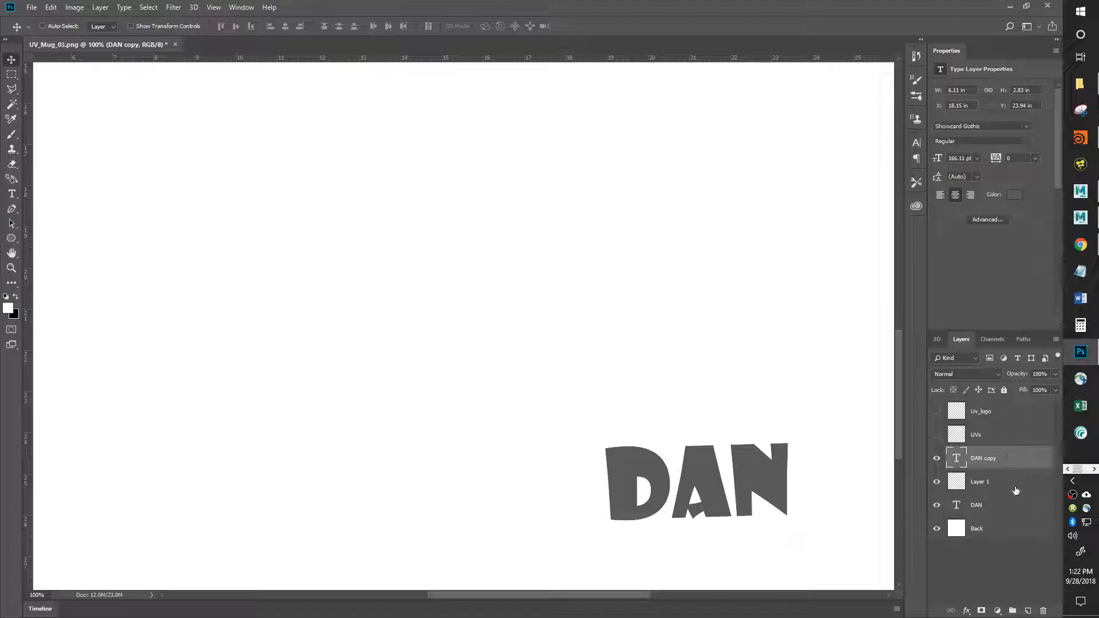
{"action": "double_click", "coordinate": [957, 506]}
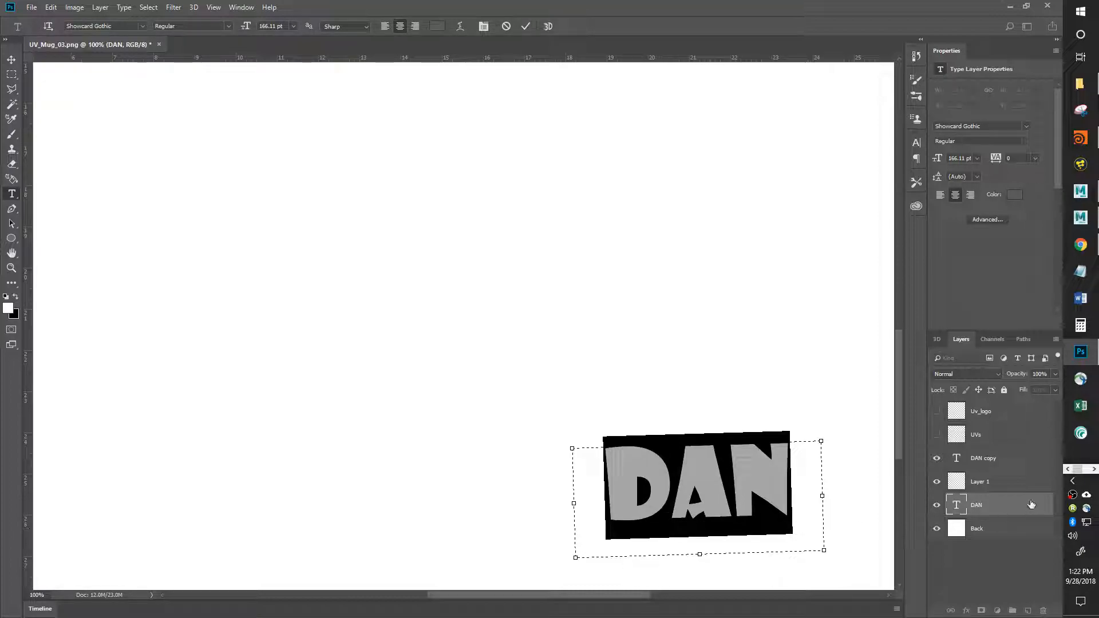
{"action": "left_click", "coordinate": [526, 27]}
{"action": "key", "text": "v"}
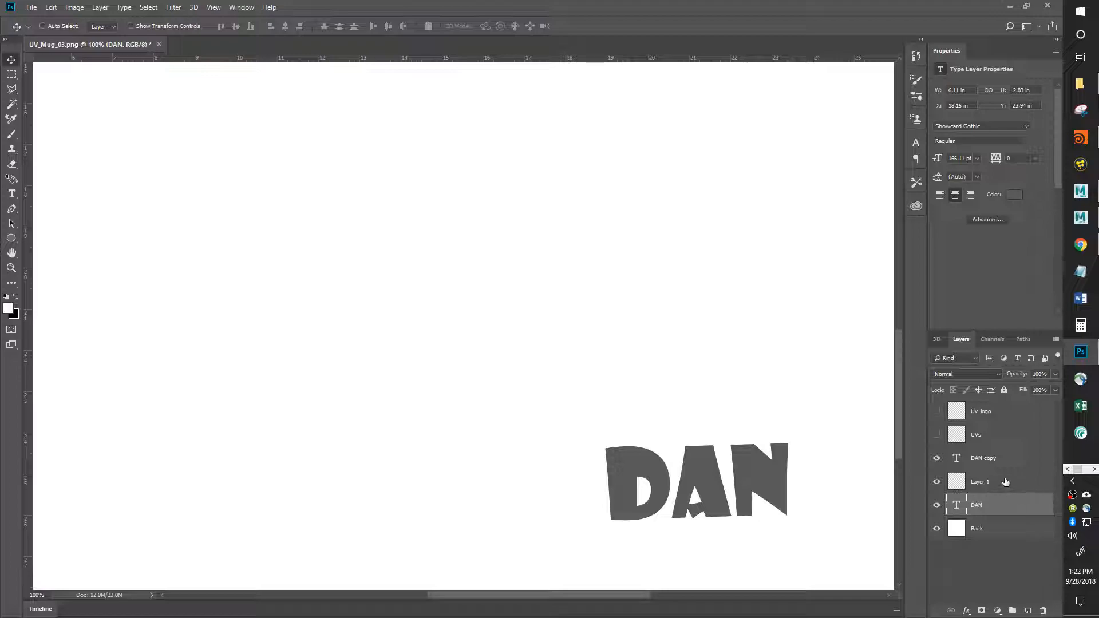
Step: Merge the logo text copy with the blank layer to turn it into a pixel layer
{"action": "left_click", "coordinate": [1003, 461]}
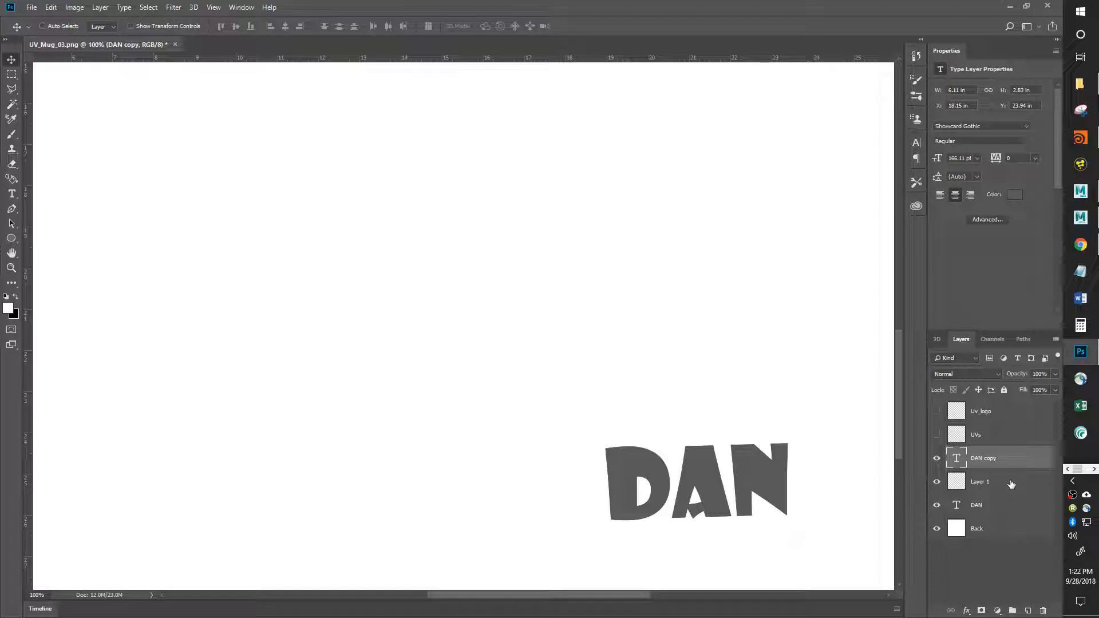
{"action": "left_click", "coordinate": [1012, 484], "text": "ctrl"}
{"action": "key", "text": "ctrl+e"}
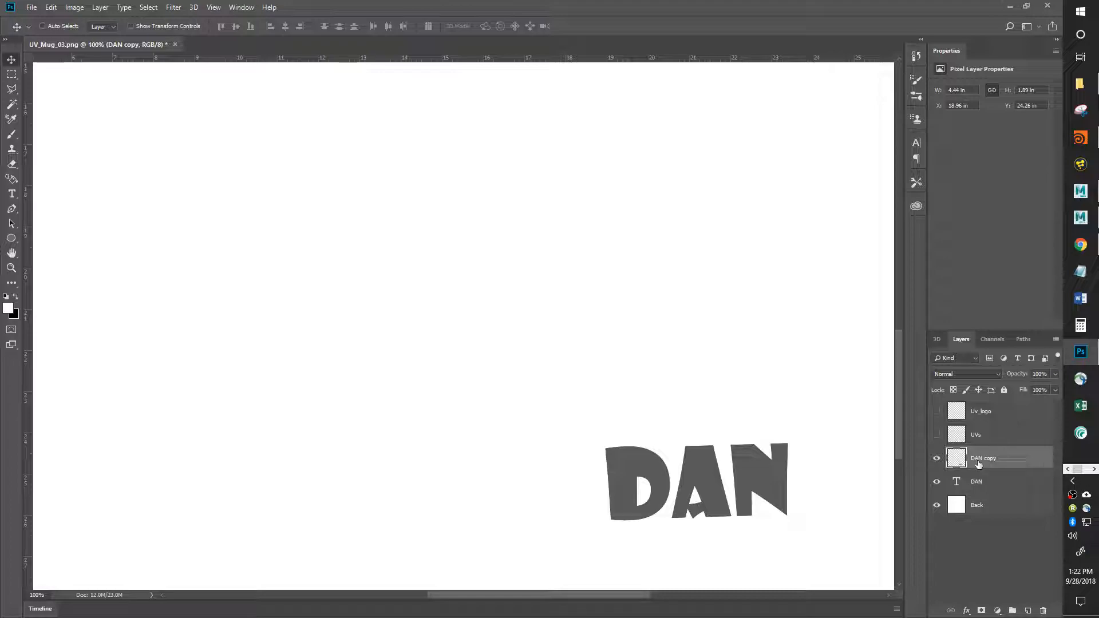
Step: Toggle the rasterized logo copy's visibility to check it, leaving it shown with the original text layer hidden
{"action": "left_click", "coordinate": [938, 460]}
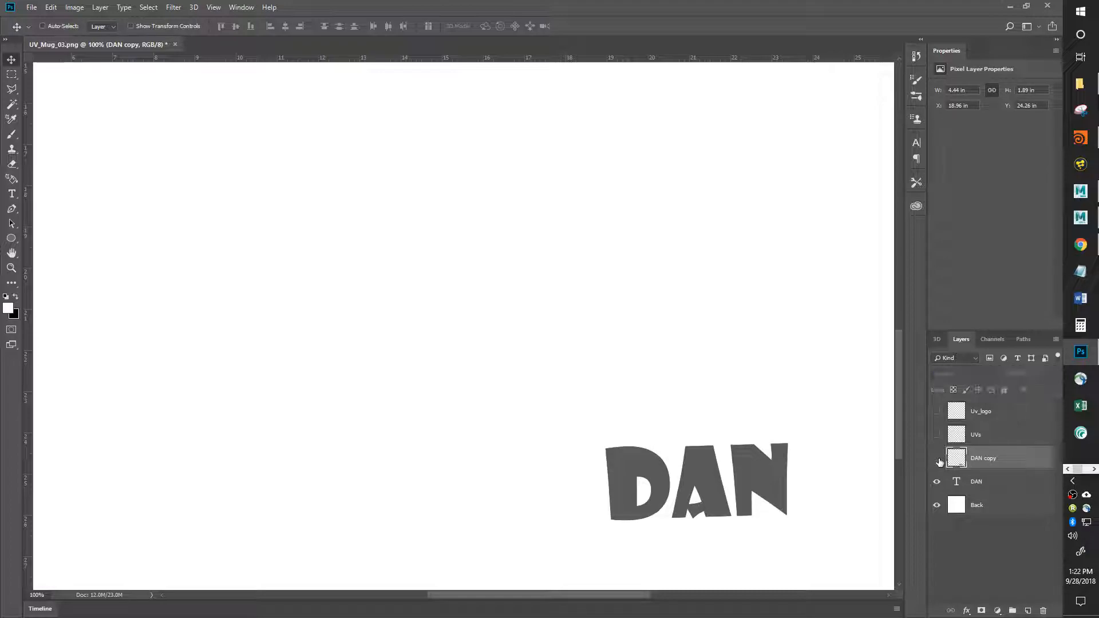
{"action": "left_click", "coordinate": [938, 460]}
{"action": "left_click", "coordinate": [938, 460]}
{"action": "left_click", "coordinate": [938, 460]}
{"action": "left_click", "coordinate": [938, 460]}
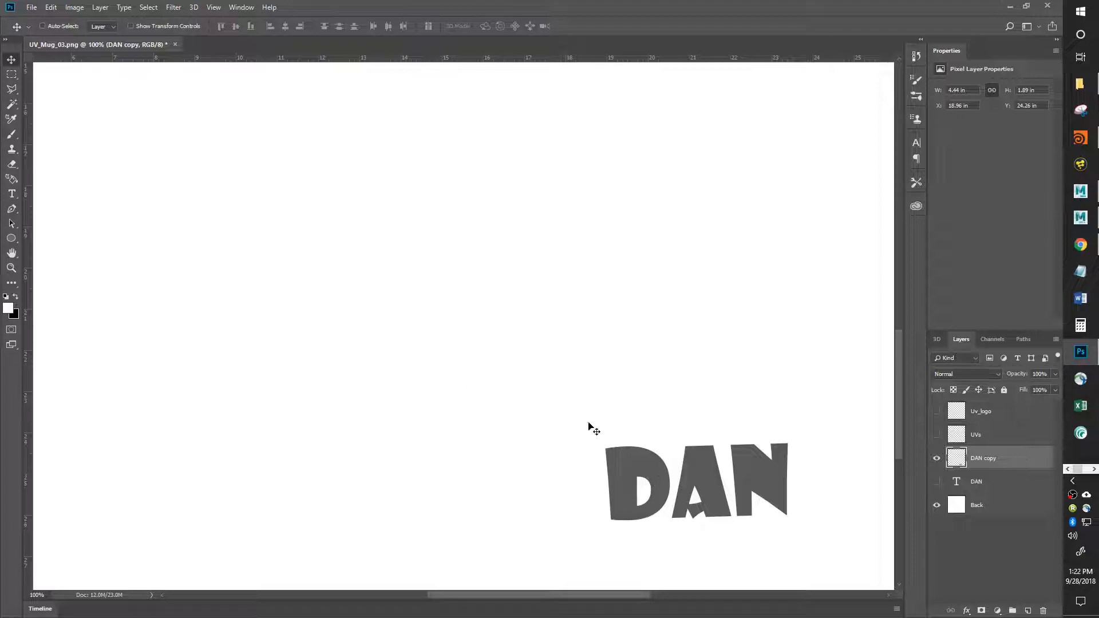
Step: Inspect the rasterized logo's pixel edges and apply a Gaussian Blur with a radius of about 3.8 pixels
{"action": "key", "text": "z"}
{"action": "left_click_drag", "start_coordinate": [617, 461], "coordinate": [501, 416]}
{"action": "left_click_drag", "start_coordinate": [429, 368], "coordinate": [383, 287]}
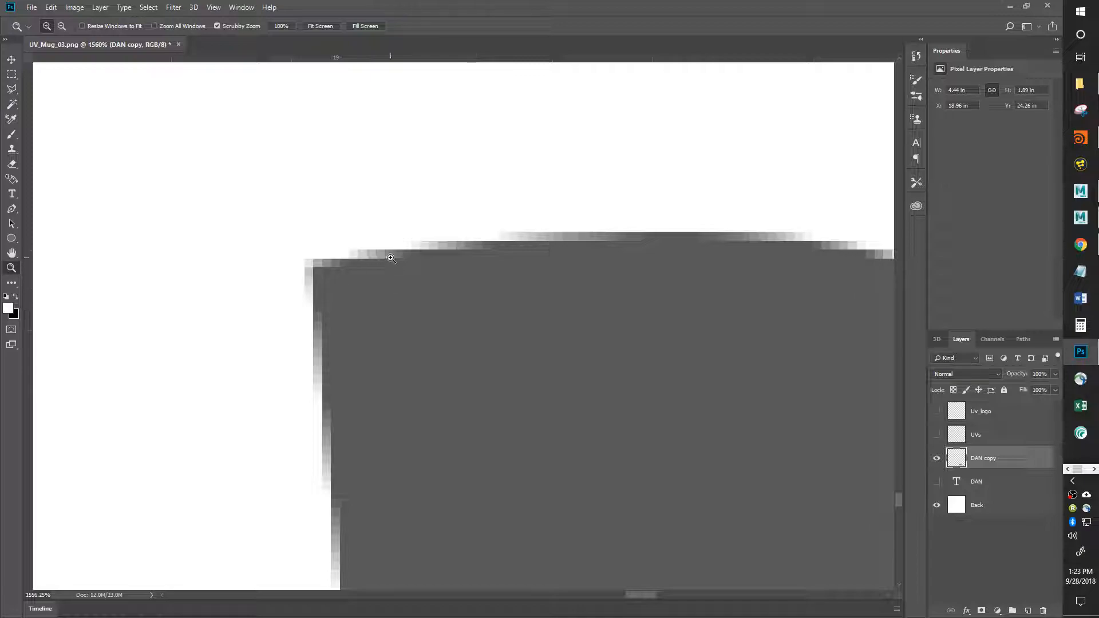
{"action": "left_click_drag", "start_coordinate": [453, 257], "coordinate": [393, 336]}
{"action": "left_click_drag", "start_coordinate": [655, 422], "coordinate": [620, 439]}
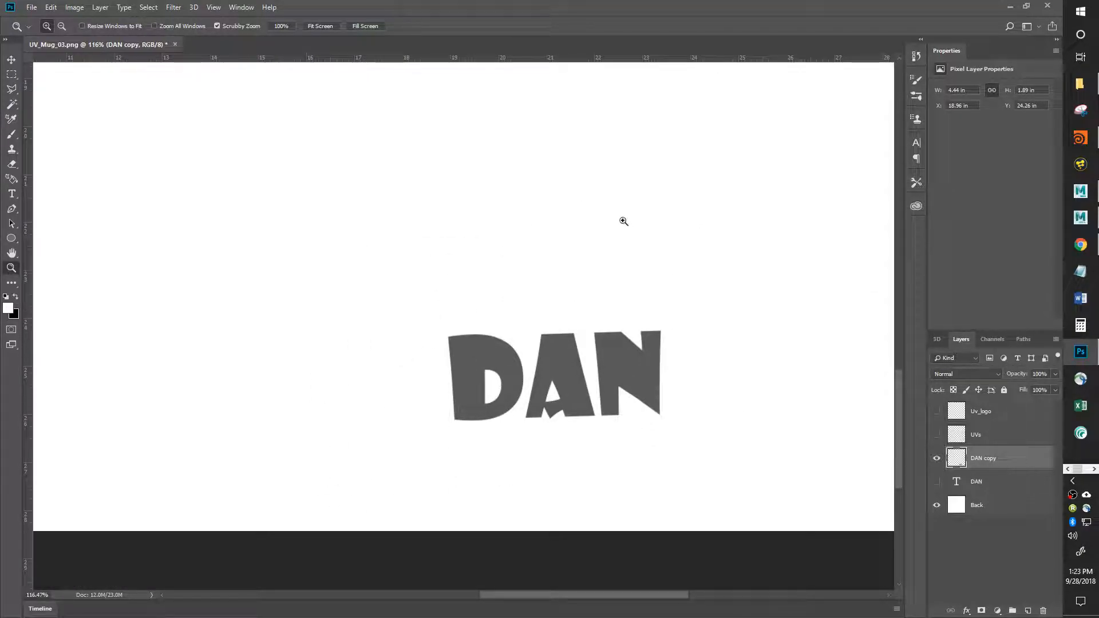
{"action": "left_click", "coordinate": [178, 9]}
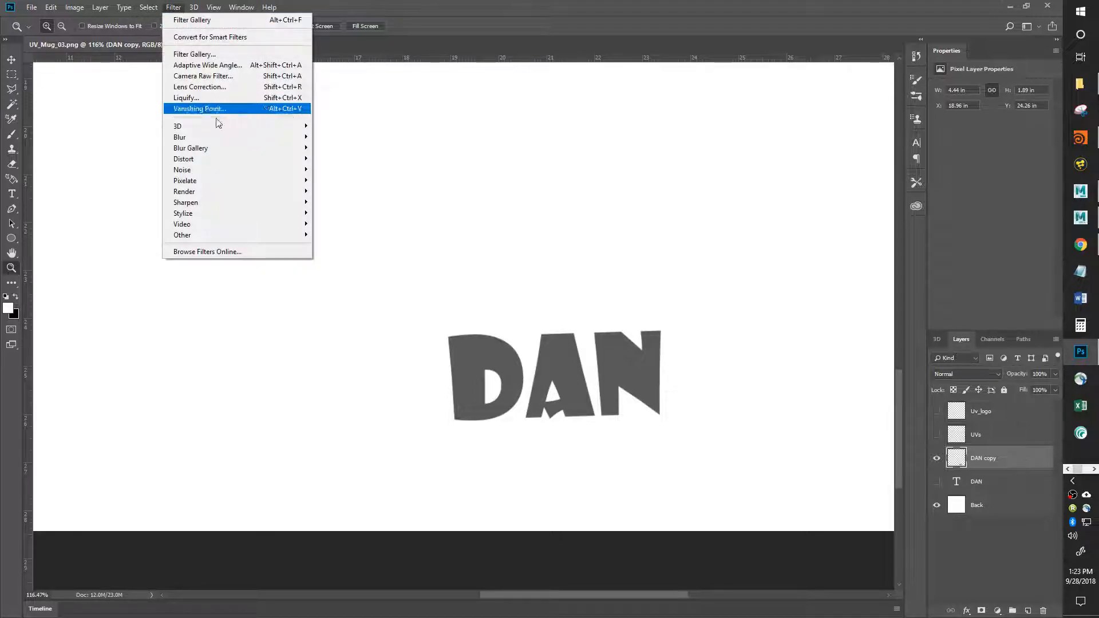
{"action": "mouse_move", "coordinate": [215, 139]}
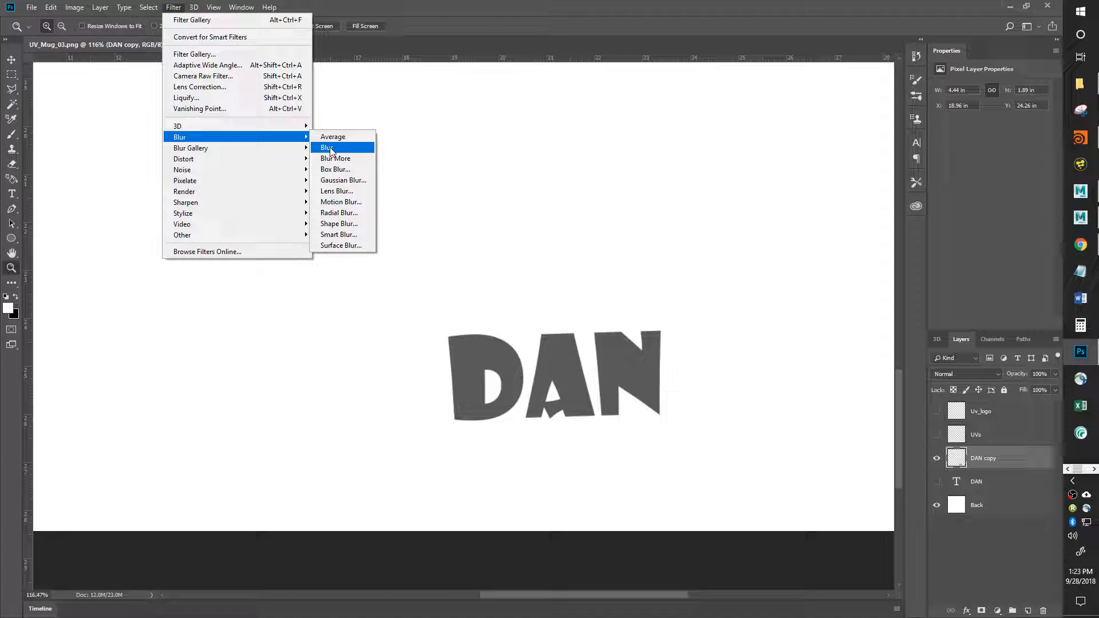
{"action": "left_click", "coordinate": [343, 180]}
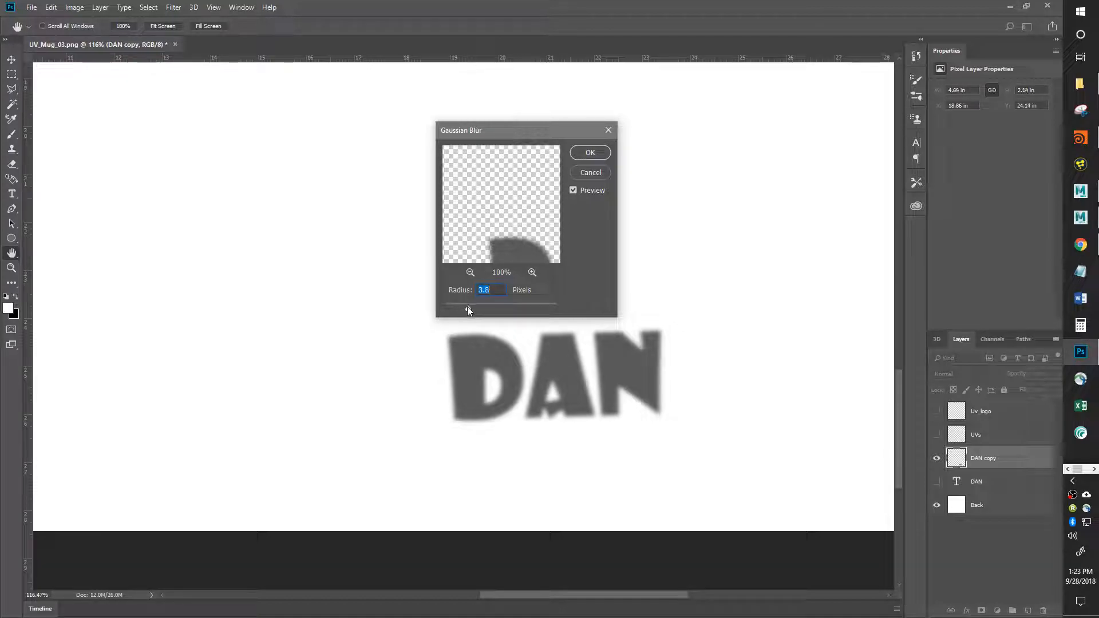
{"action": "left_click", "coordinate": [588, 153]}
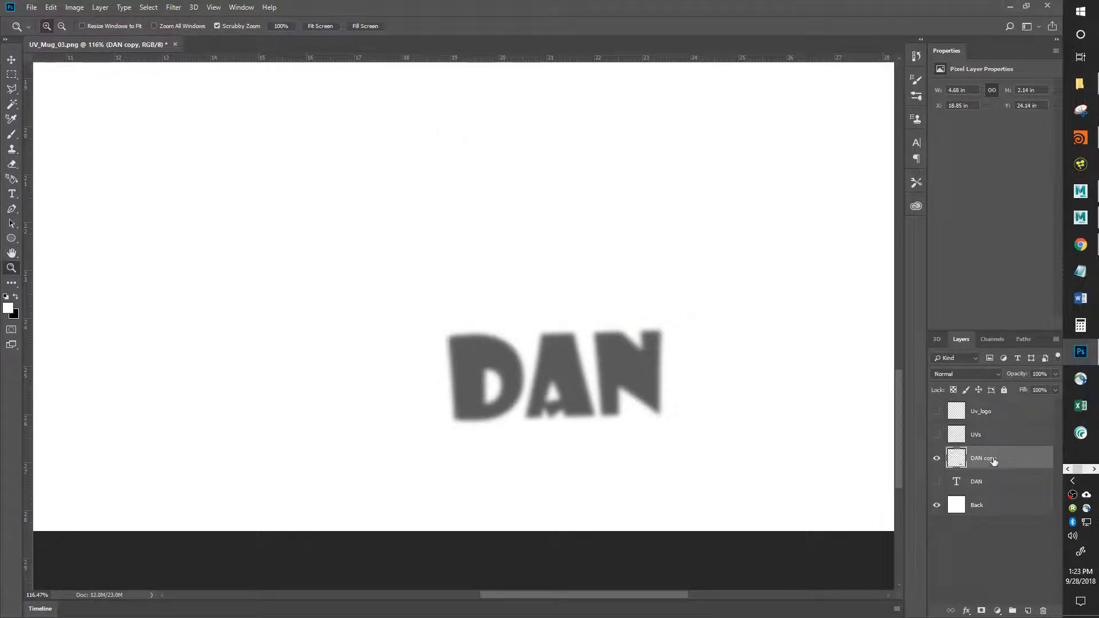
Step: Show the original logo text layer beneath the blurred copy and compare the logo with and without the blur
{"action": "left_click", "coordinate": [937, 483]}
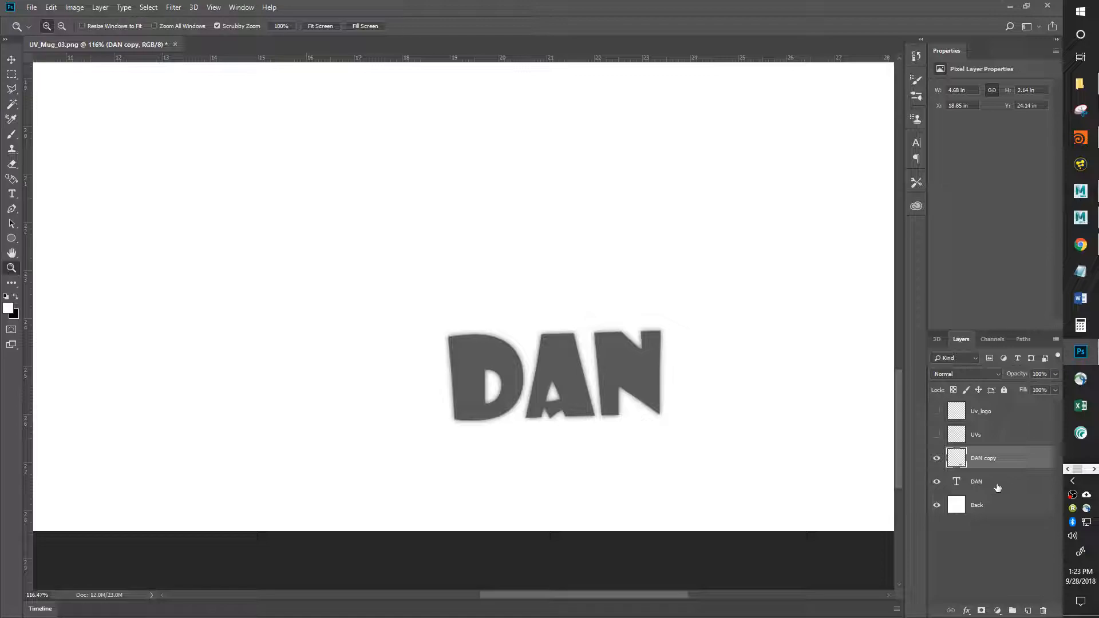
{"action": "left_click_drag", "start_coordinate": [1005, 465], "coordinate": [1001, 434]}
{"action": "left_click", "coordinate": [937, 460]}
{"action": "left_click", "coordinate": [937, 459]}
Step: Move the UVs layer above Uv_logo and group the two layers
{"action": "left_click_drag", "start_coordinate": [999, 459], "coordinate": [999, 410]}
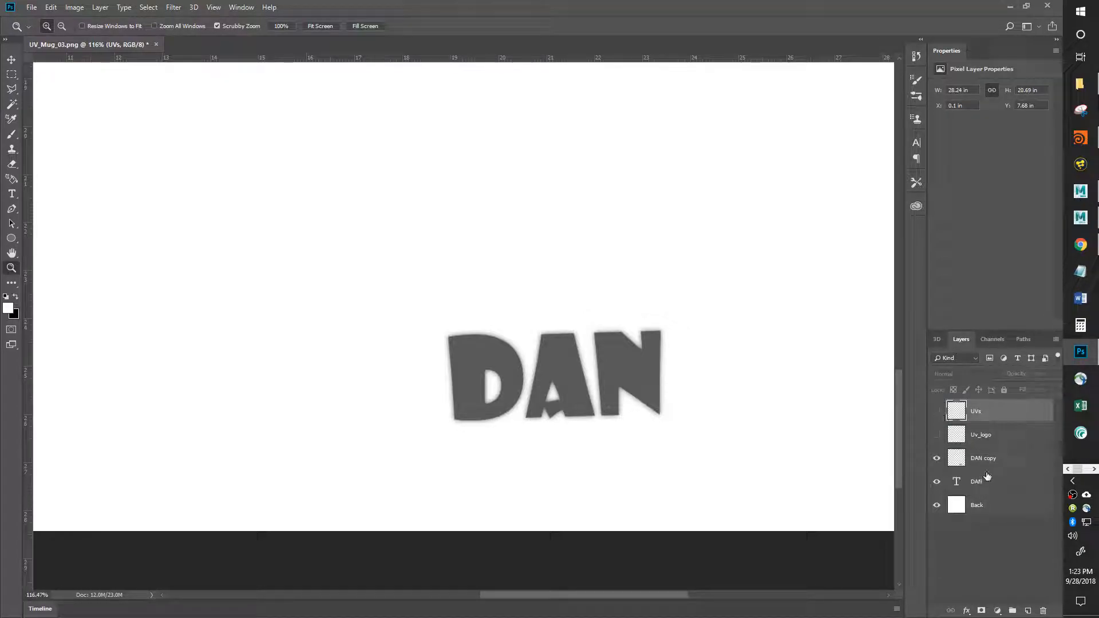
{"action": "left_click", "coordinate": [1009, 436], "text": "shift"}
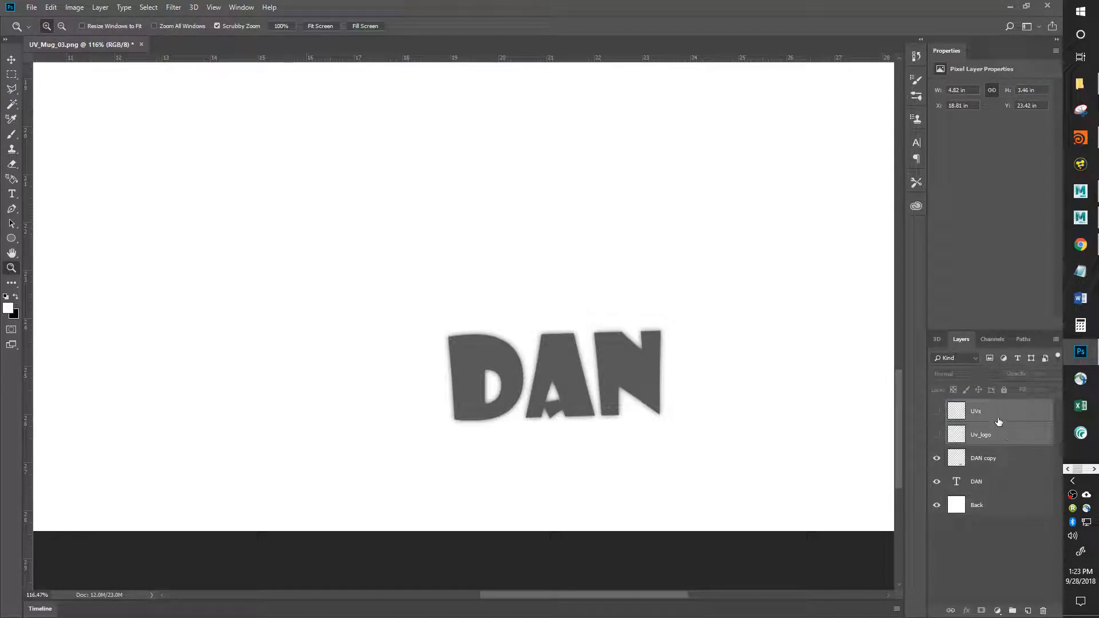
{"action": "key", "text": "ctrl+g"}
Step: Rename the new layer group as UVs and hide it
{"action": "double_click", "coordinate": [973, 408]}
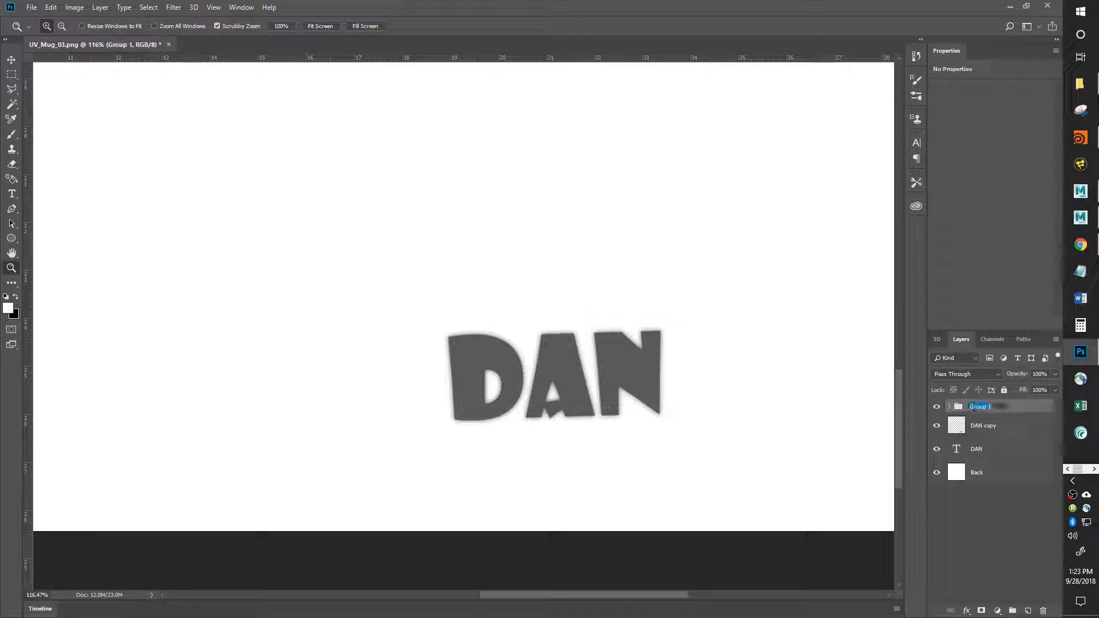
{"action": "type", "text": "UVs"}
{"action": "key", "text": "Return"}
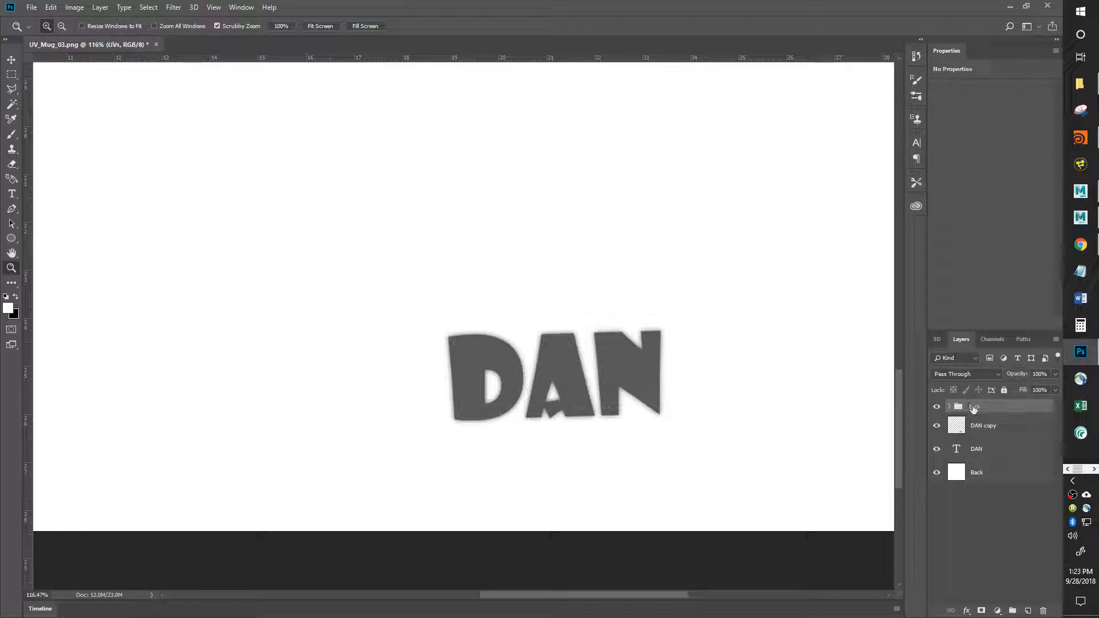
{"action": "left_click", "coordinate": [937, 407]}
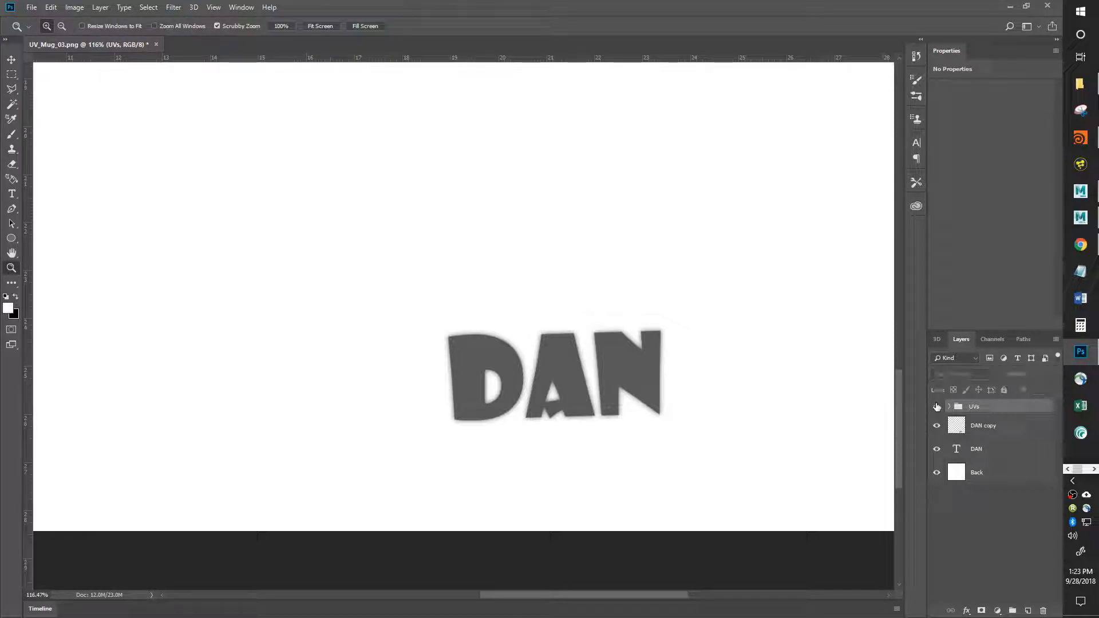
Step: Turn on the UV layout layers inside the UVs group, collapse the group and hide it as a whole
{"action": "left_click", "coordinate": [937, 407]}
{"action": "left_click", "coordinate": [950, 407]}
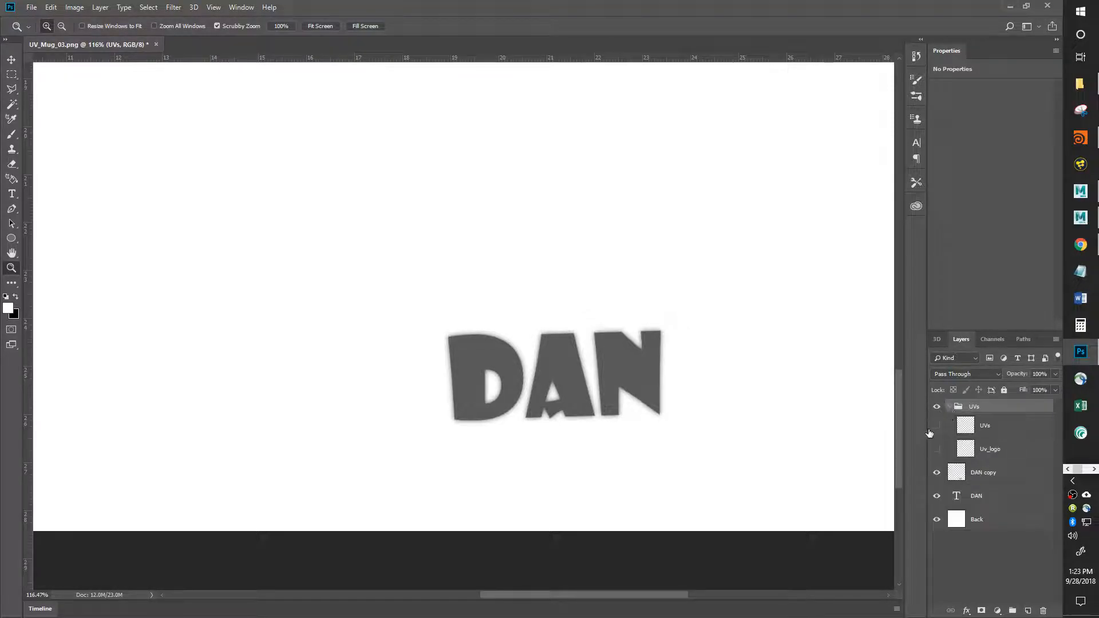
{"action": "left_click", "coordinate": [936, 449]}
{"action": "left_click", "coordinate": [945, 407]}
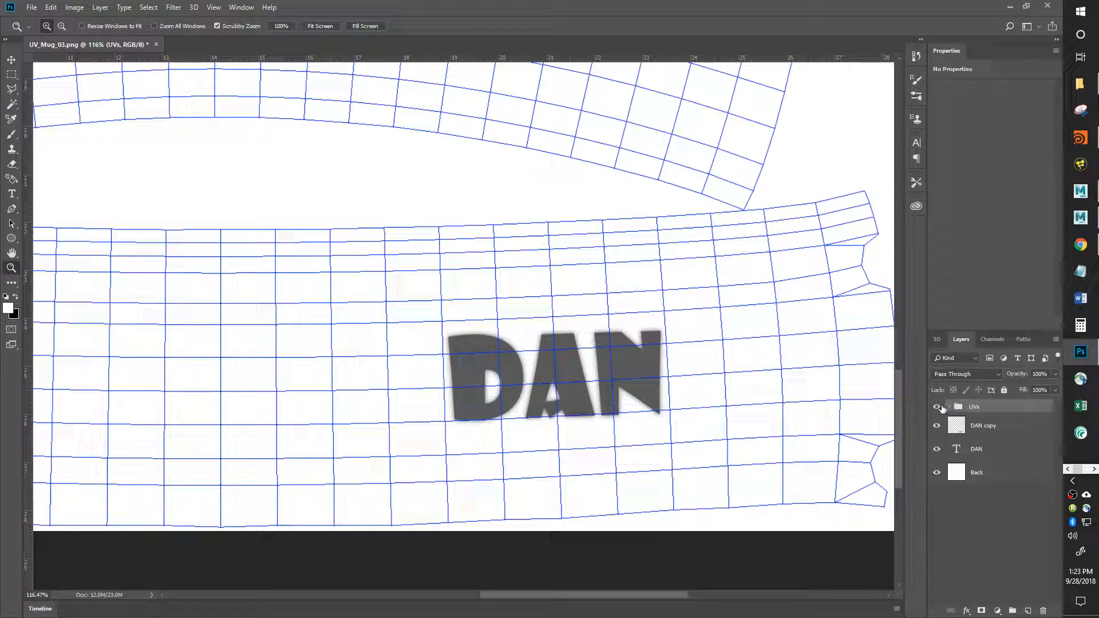
{"action": "left_click", "coordinate": [937, 407]}
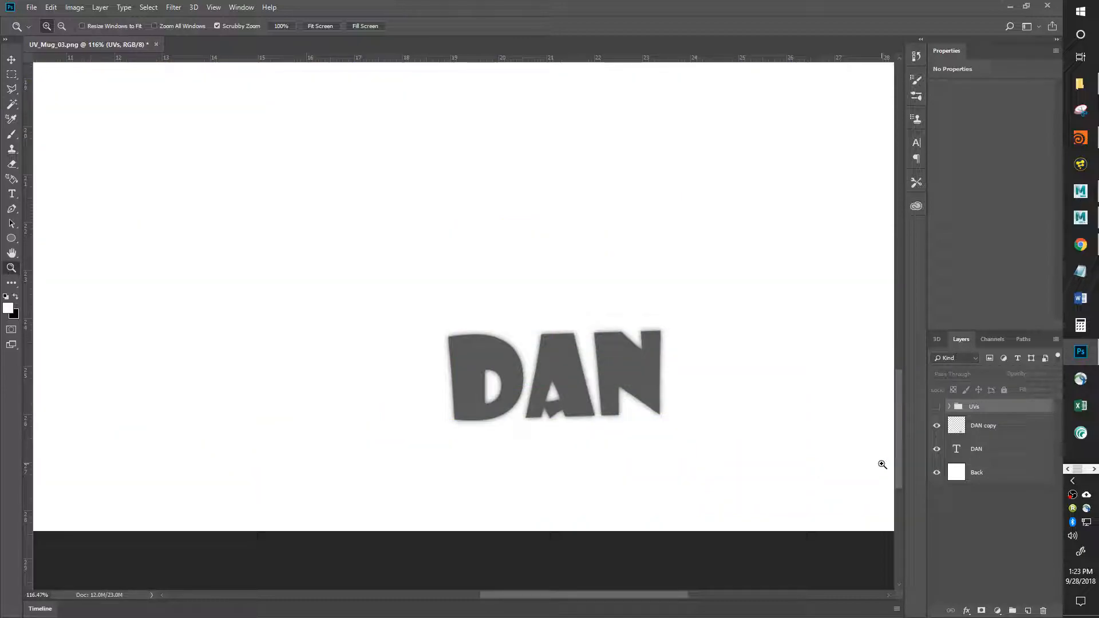
Step: Copy the merged visible artwork of the entire canvas and paste it as a new layer above the UVs group
{"action": "left_click_drag", "start_coordinate": [582, 419], "coordinate": [584, 365]}
{"action": "left_click_drag", "start_coordinate": [652, 406], "coordinate": [611, 406]}
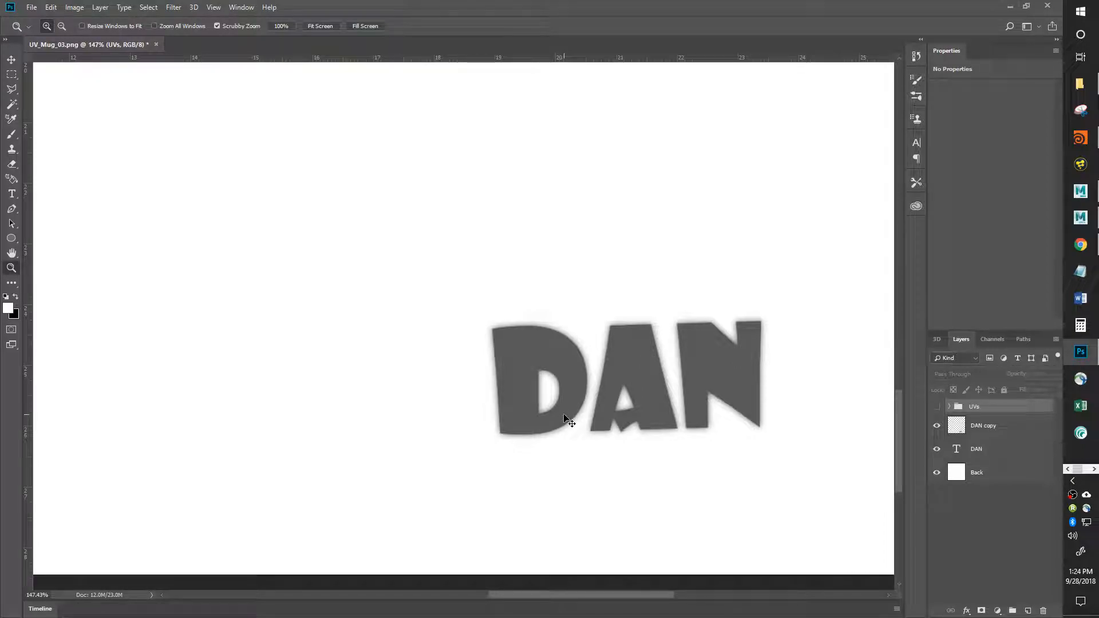
{"action": "left_click_drag", "start_coordinate": [521, 478], "coordinate": [479, 471]}
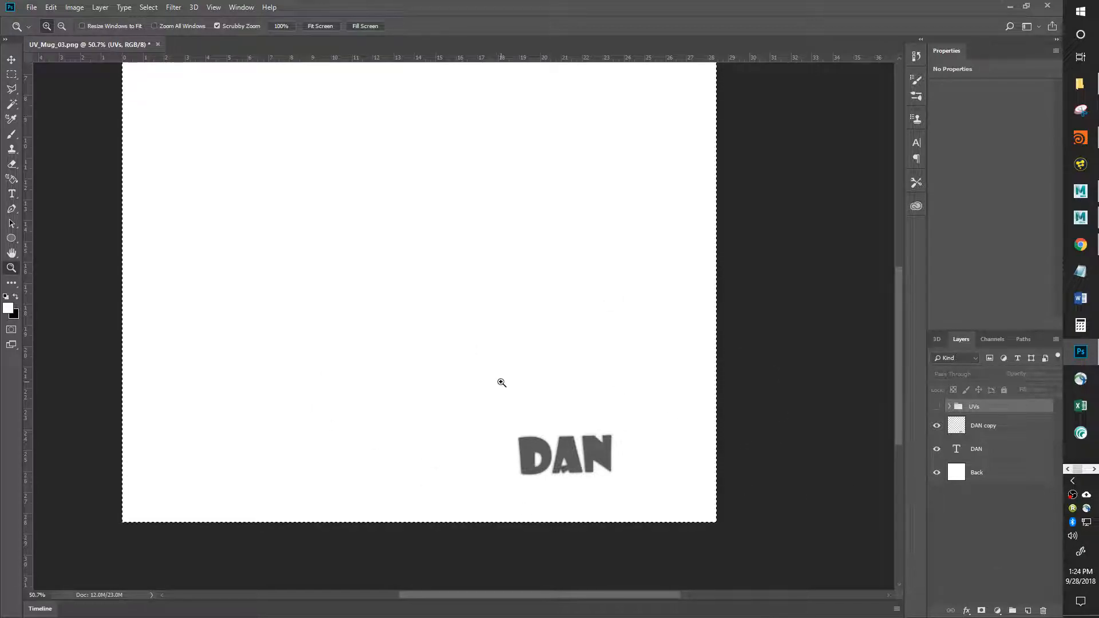
{"action": "key", "text": "ctrl+v"}
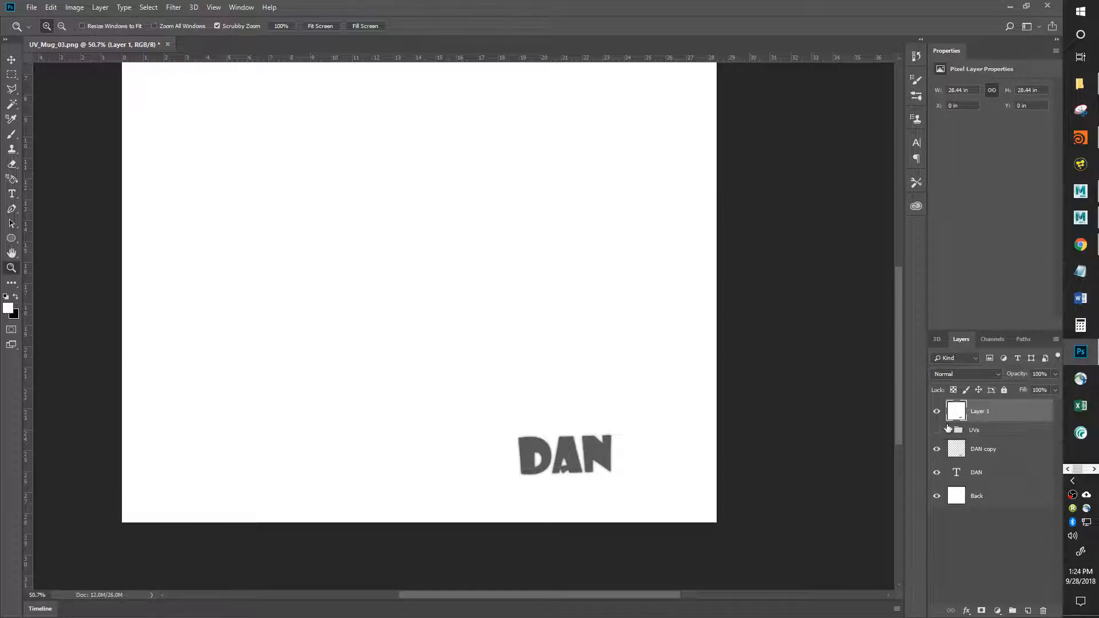
Step: Invert the pasted merged layer, inspect the logo's blurred edges, and select the DAN copy layer
{"action": "left_click_drag", "start_coordinate": [643, 486], "coordinate": [661, 442]}
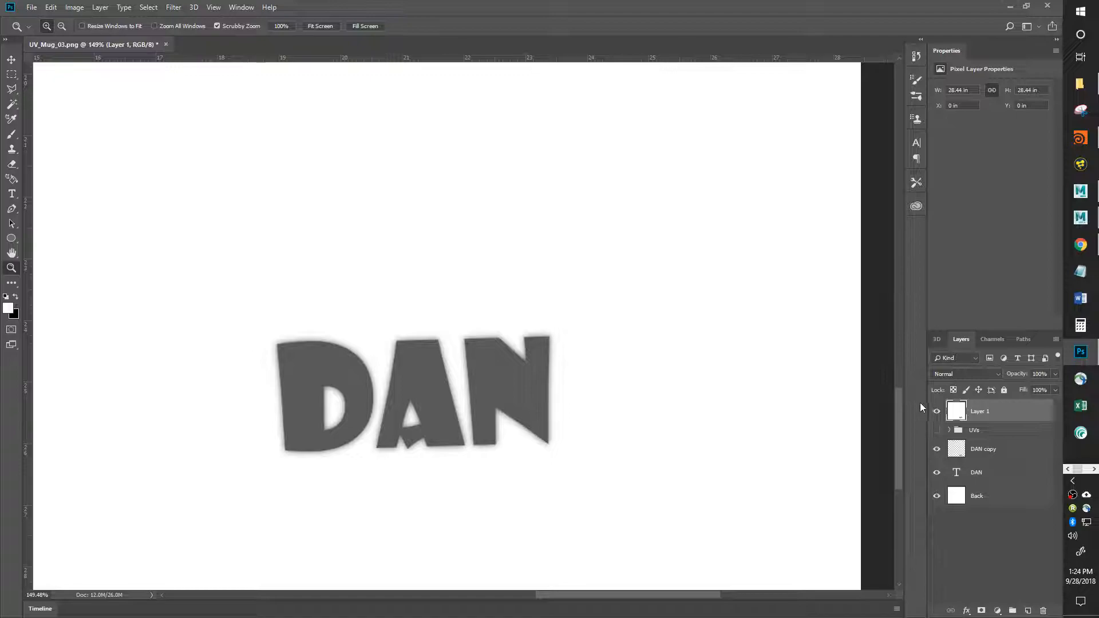
{"action": "left_click_drag", "start_coordinate": [622, 487], "coordinate": [577, 466]}
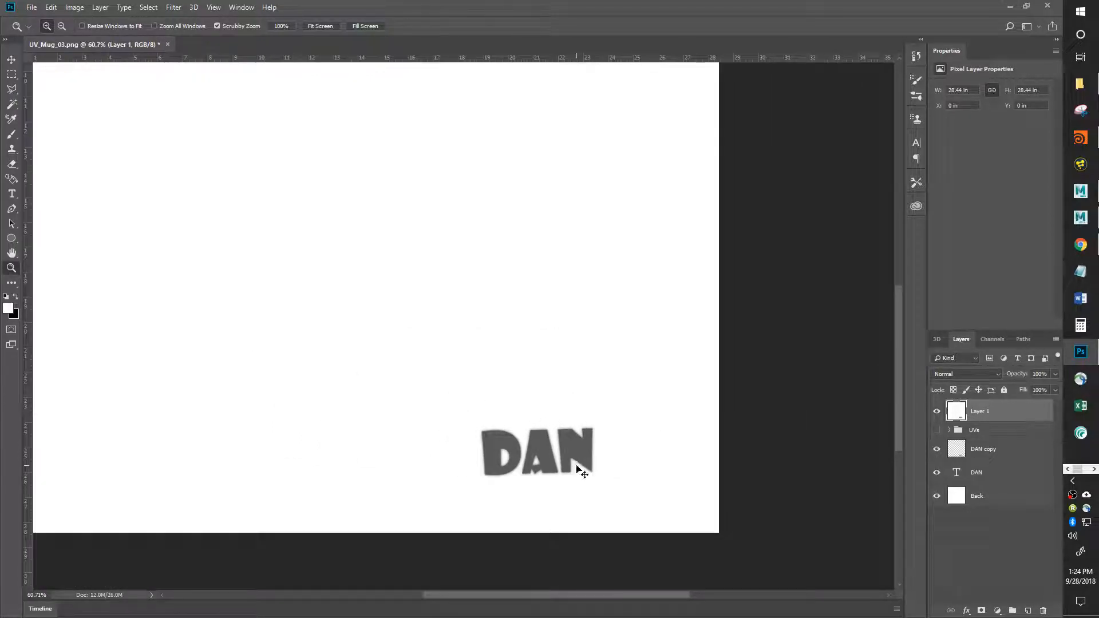
{"action": "key", "text": "ctrl+i"}
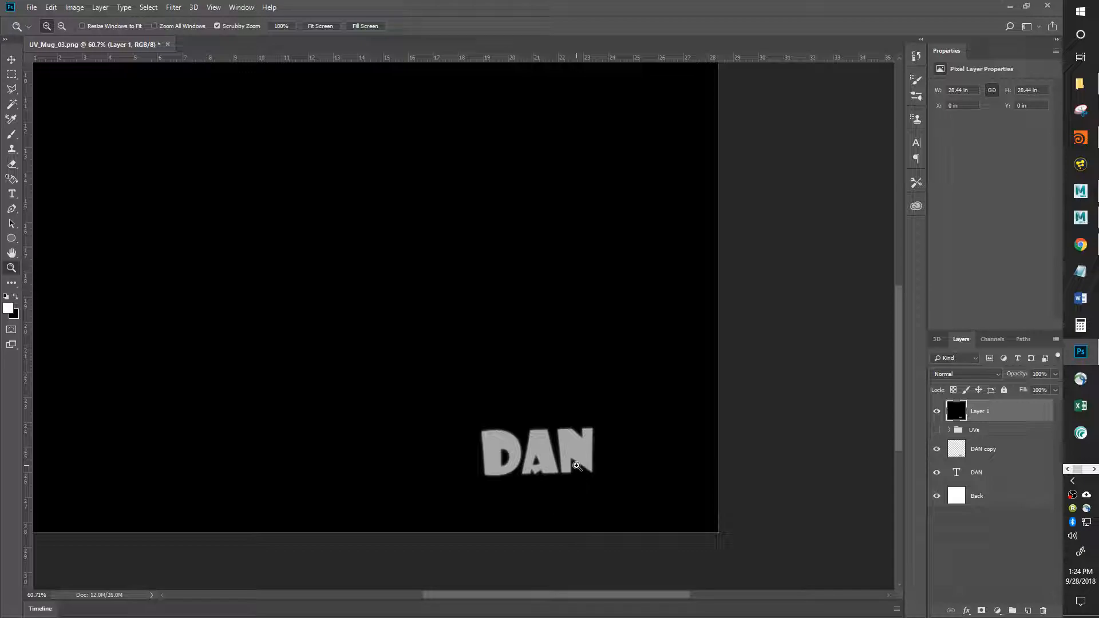
{"action": "left_click_drag", "start_coordinate": [561, 452], "coordinate": [637, 425]}
{"action": "left_click_drag", "start_coordinate": [555, 329], "coordinate": [579, 317]}
{"action": "left_click_drag", "start_coordinate": [658, 441], "coordinate": [697, 423]}
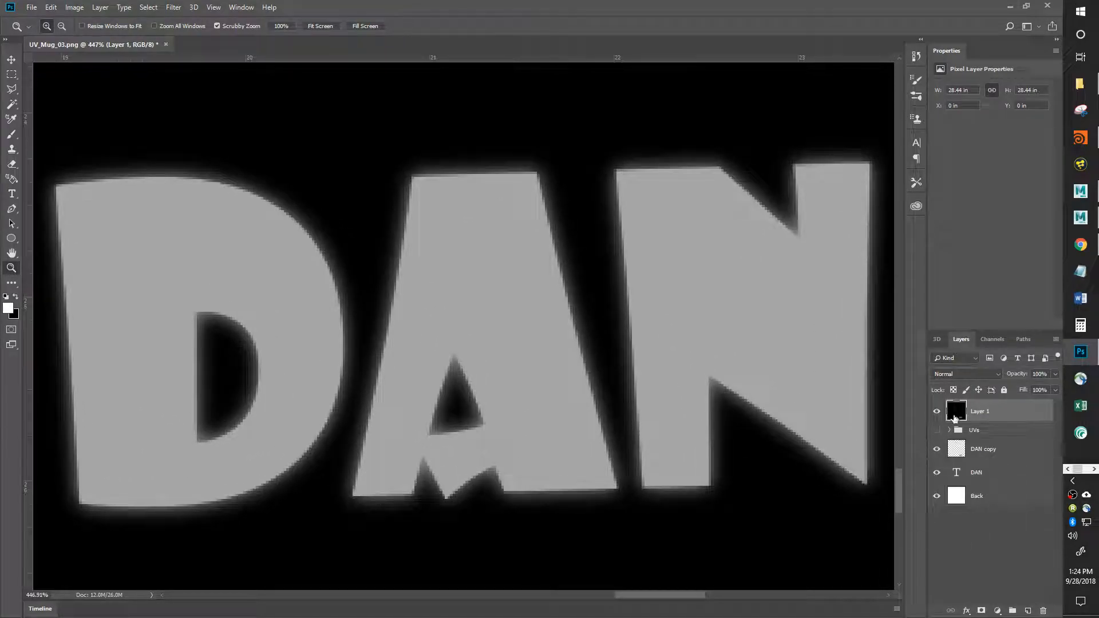
{"action": "left_click", "coordinate": [1009, 450]}
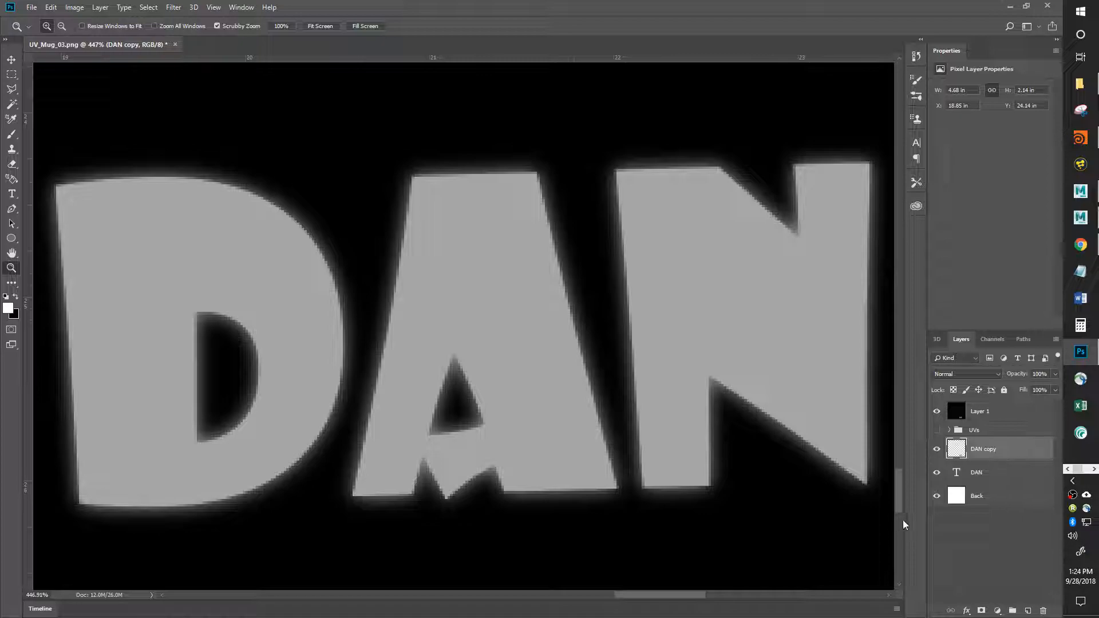
{"action": "left_click_drag", "start_coordinate": [592, 414], "coordinate": [563, 402]}
Step: Save a Targa copy of the inverted artwork as Mug_03_bump_spec.tga in the textures folder at 24 bits/pixel
{"action": "key", "text": "ctrl+shift+s"}
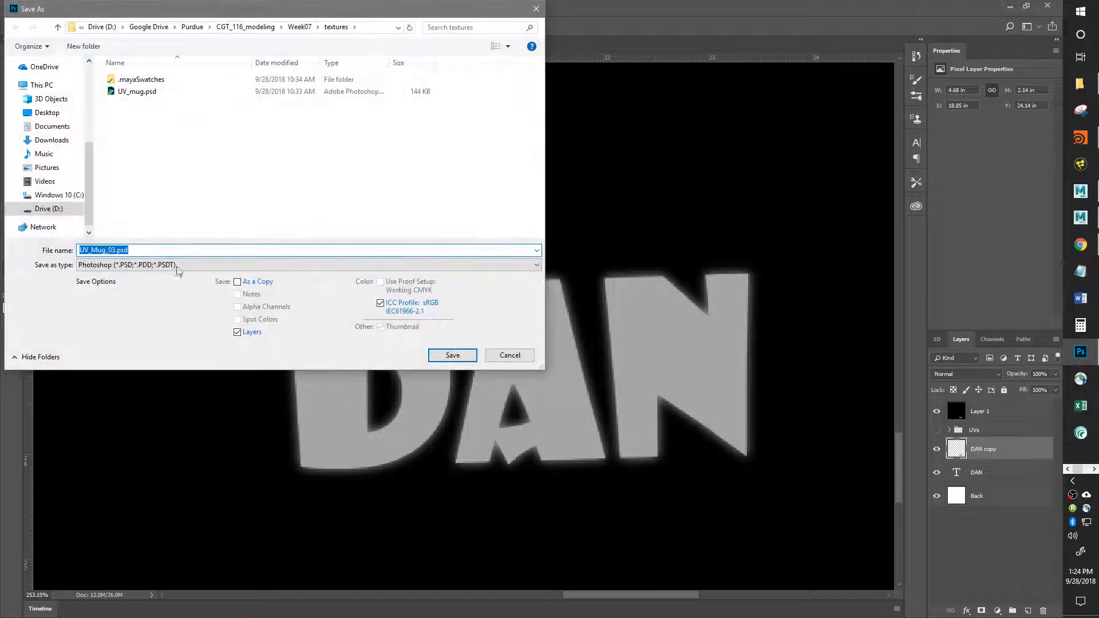
{"action": "left_click", "coordinate": [176, 265]}
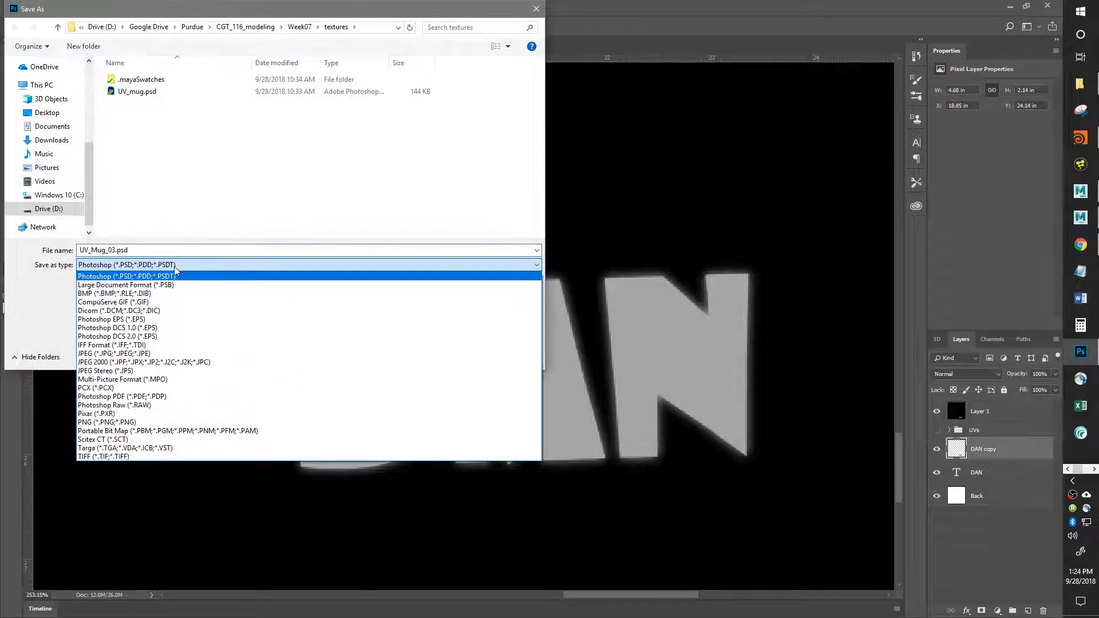
{"action": "left_click", "coordinate": [125, 448]}
{"action": "left_click", "coordinate": [117, 250]}
{"action": "double_click", "coordinate": [116, 249]}
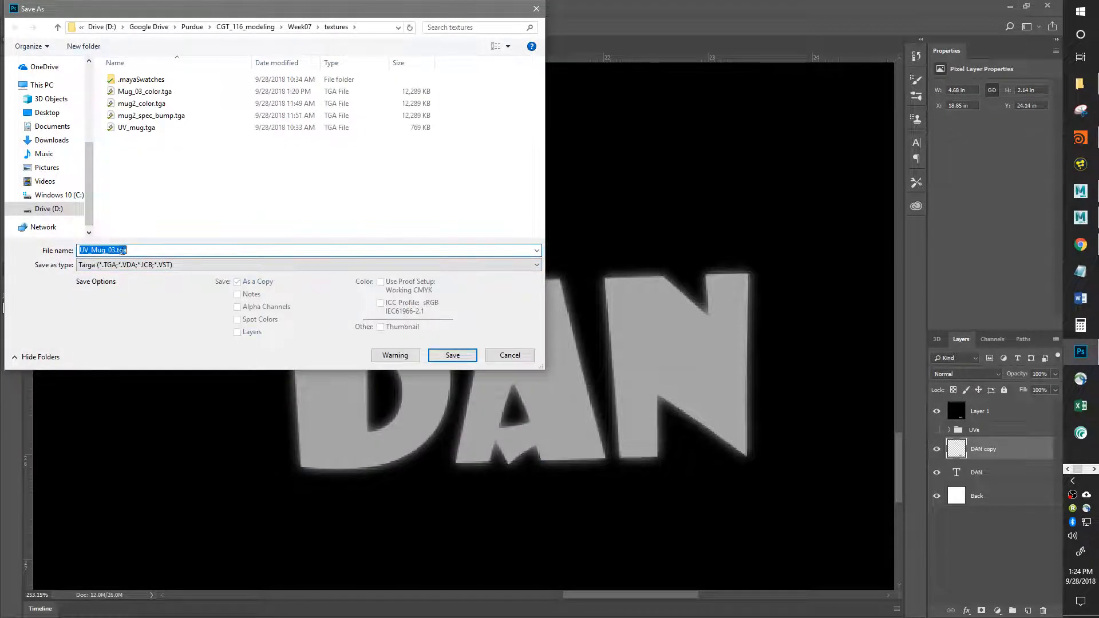
{"action": "left_click", "coordinate": [143, 92]}
{"action": "double_click", "coordinate": [120, 250]}
{"action": "mouse_move", "coordinate": [122, 250]}
{"action": "left_mouse_down"}
{"action": "mouse_move", "coordinate": [105, 253]}
{"action": "mouse_move", "coordinate": [113, 256]}
{"action": "left_mouse_up"}
{"action": "key", "text": "BackSpace"}
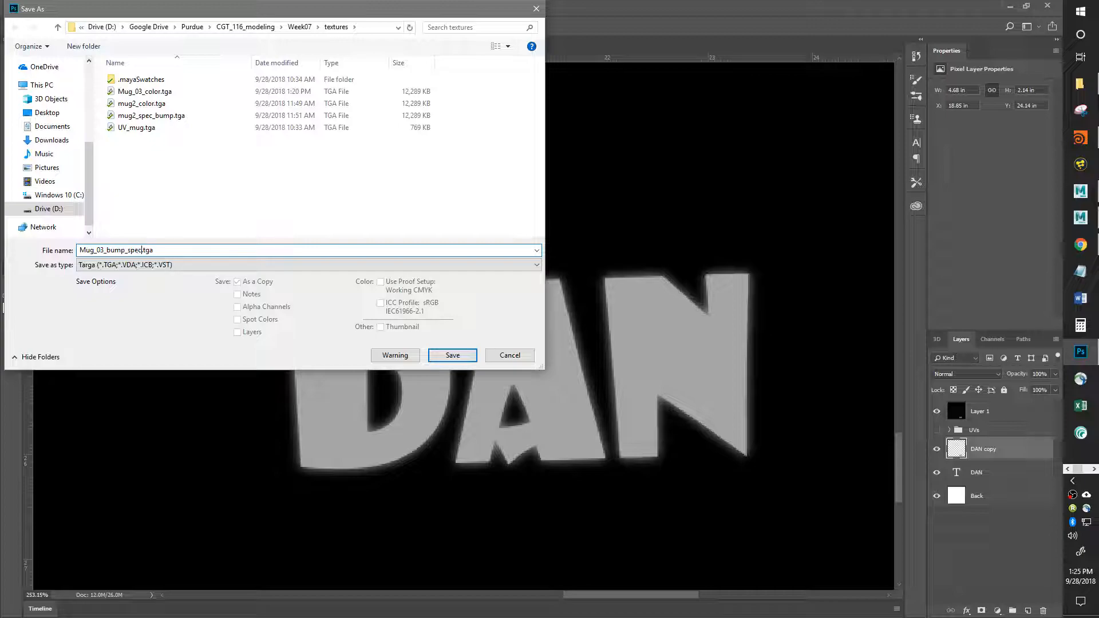
{"action": "type", "text": "bump_spec"}
{"action": "key", "text": "Return"}
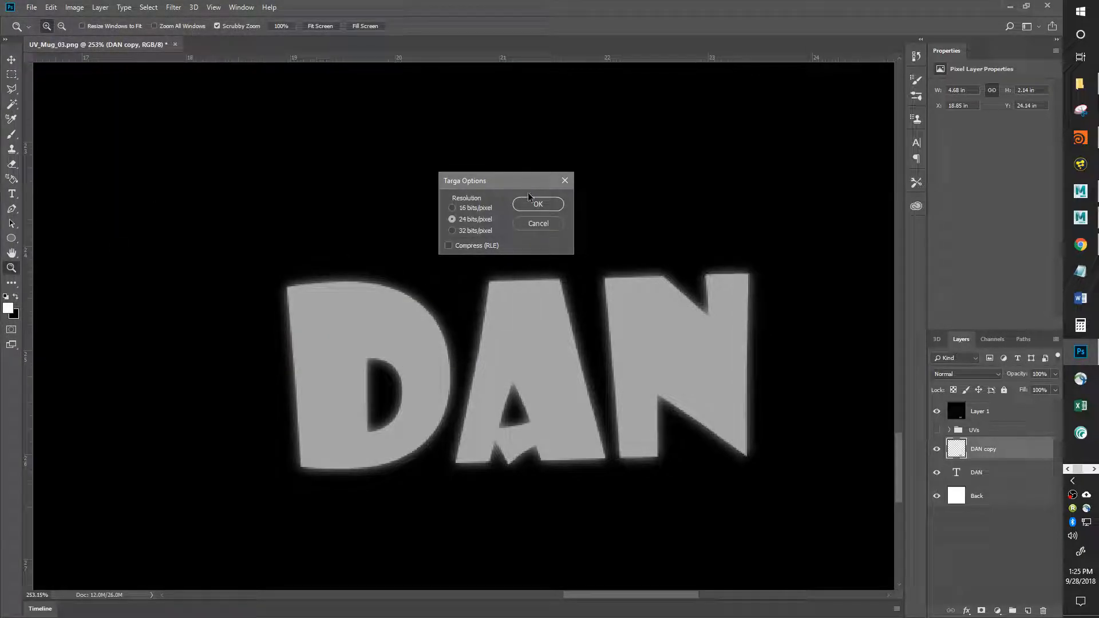
{"action": "left_click", "coordinate": [532, 202]}
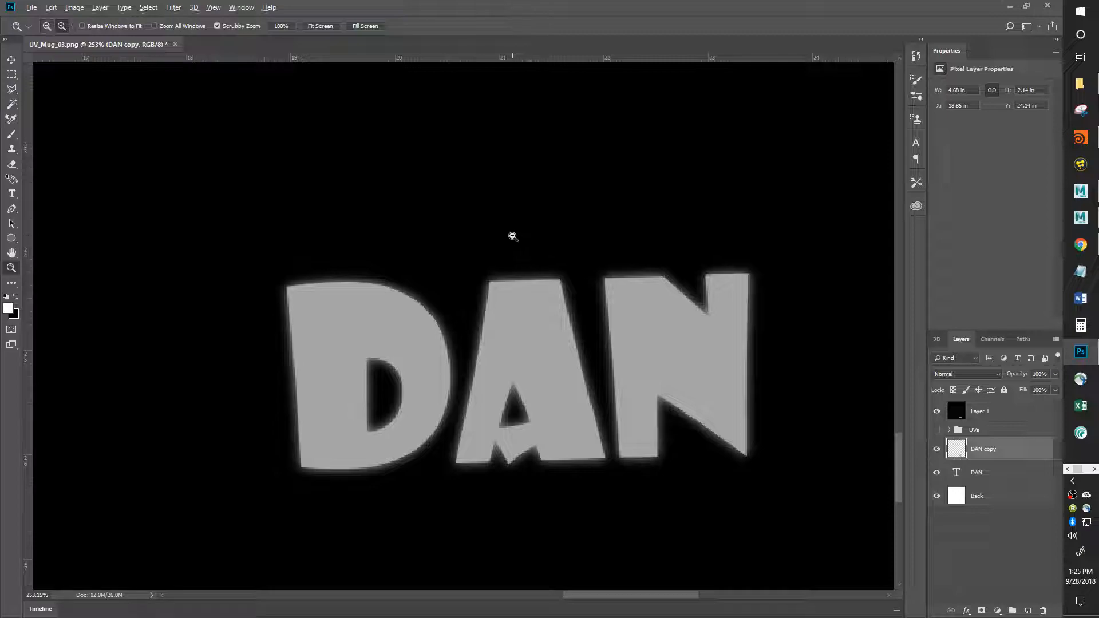
Step: Switch to Maya, select the g_Mug object and delete its construction history
{"action": "key", "text": "alt+Tab"}
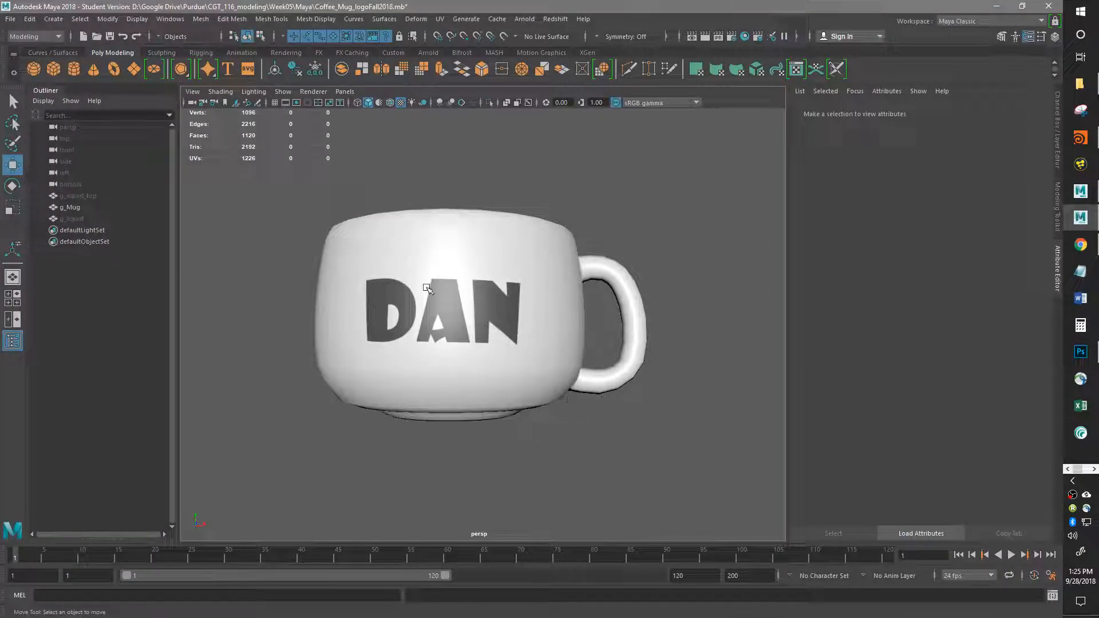
{"action": "left_click", "coordinate": [458, 253]}
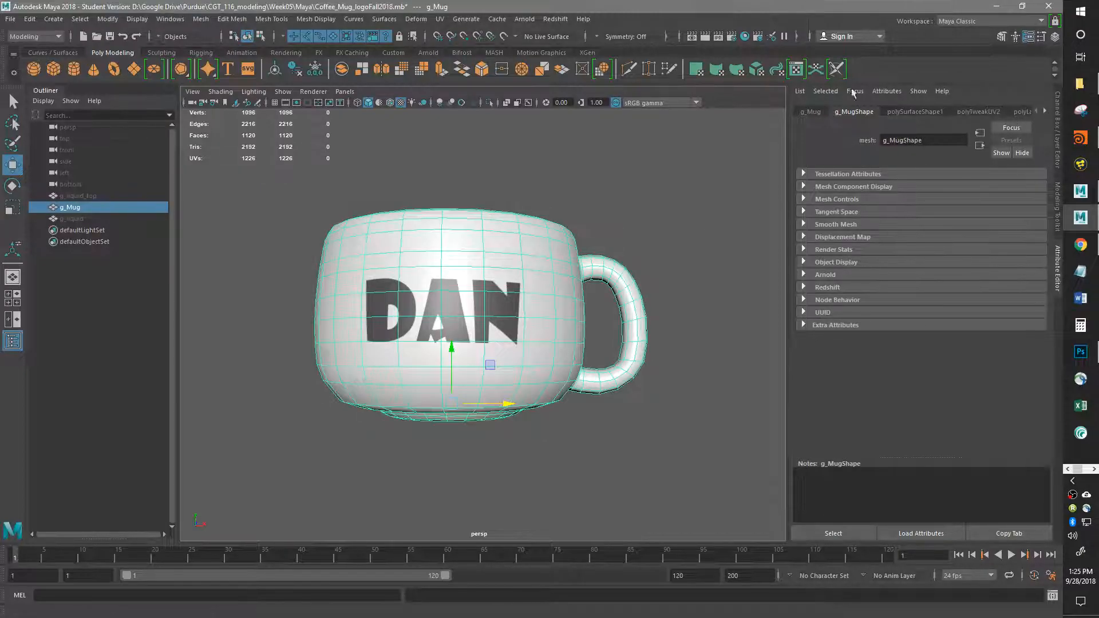
{"action": "left_click", "coordinate": [295, 69]}
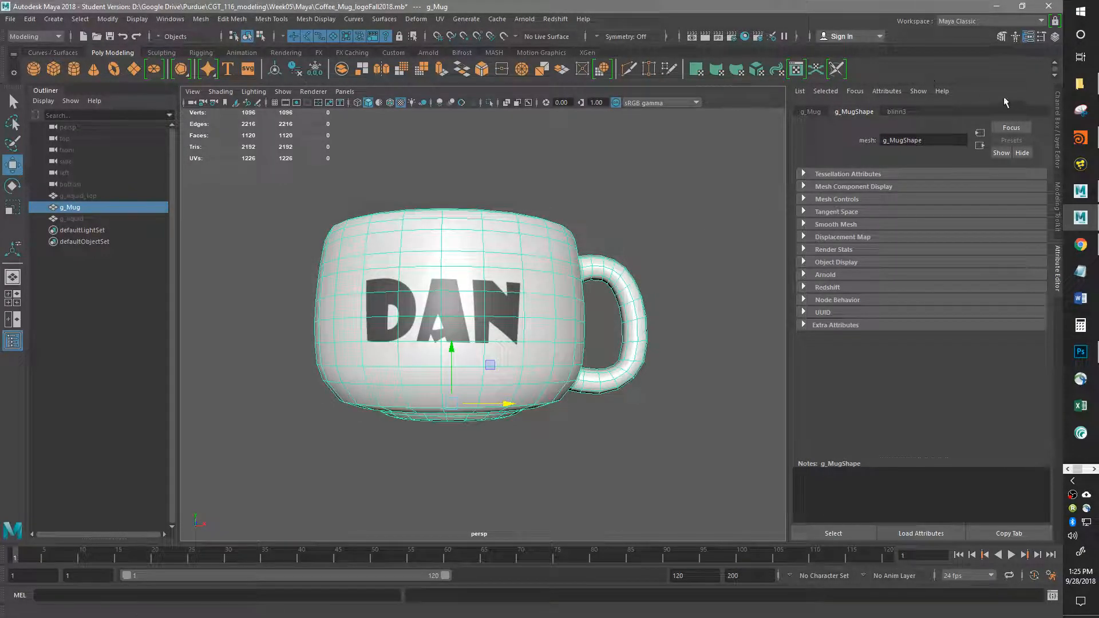
Step: Rename the mug's blinn3 material as m_mug
{"action": "left_click", "coordinate": [896, 113]}
{"action": "type", "text": "m_mu"}
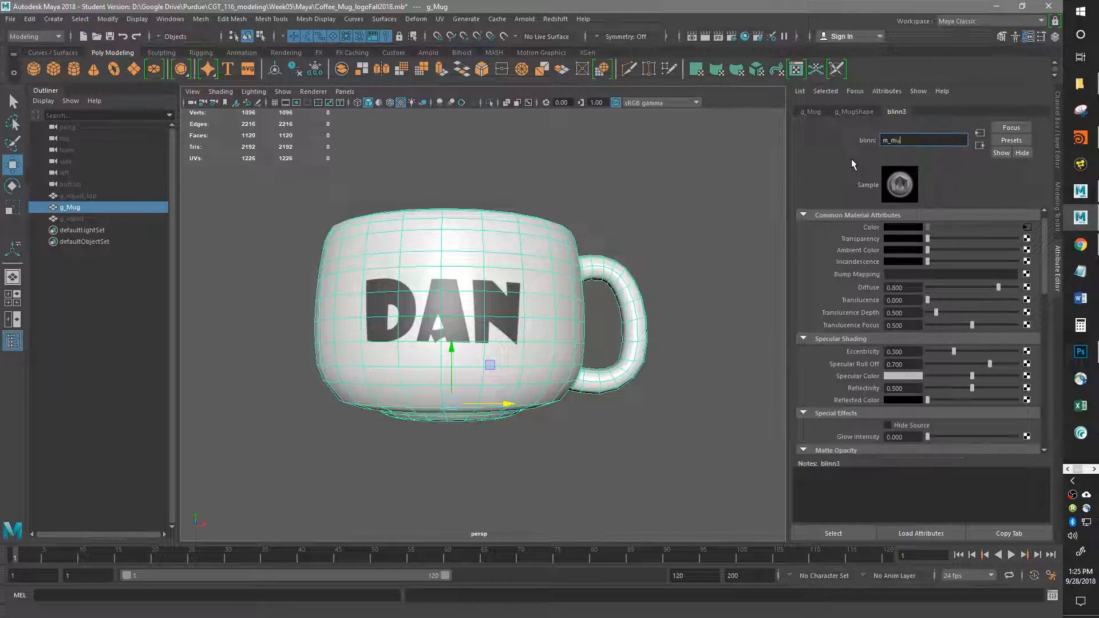
{"action": "type", "text": "g"}
{"action": "key", "text": "Return"}
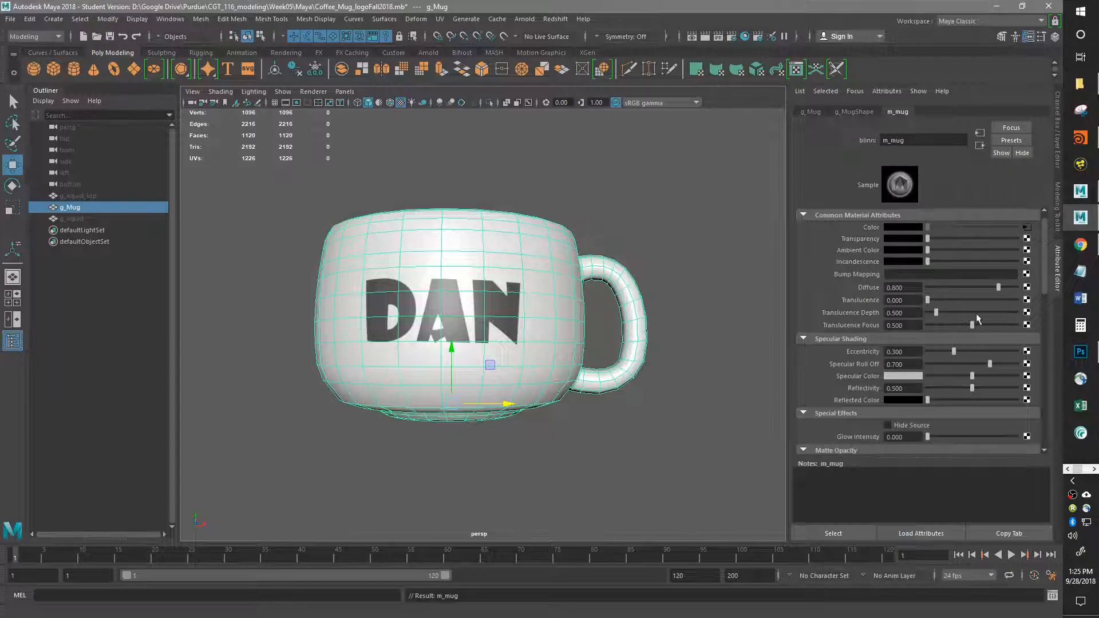
Step: Connect a file texture to m_mug's bump mapping, load Mug_03_color.tga into it, and inspect the bump on the mug
{"action": "left_click", "coordinate": [1027, 275]}
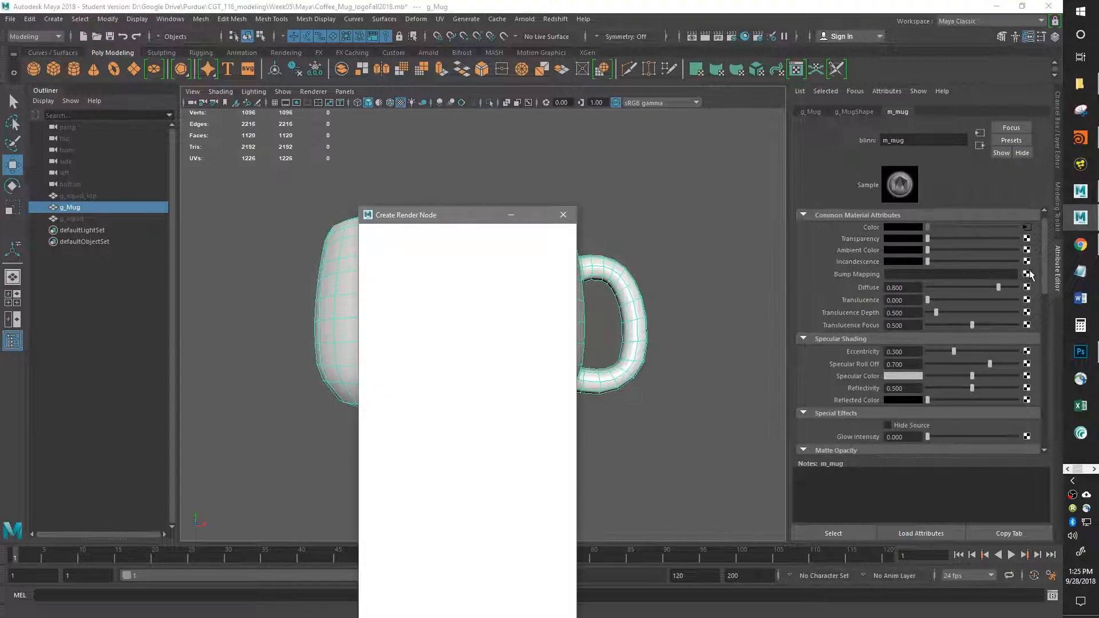
{"action": "left_click", "coordinate": [569, 304]}
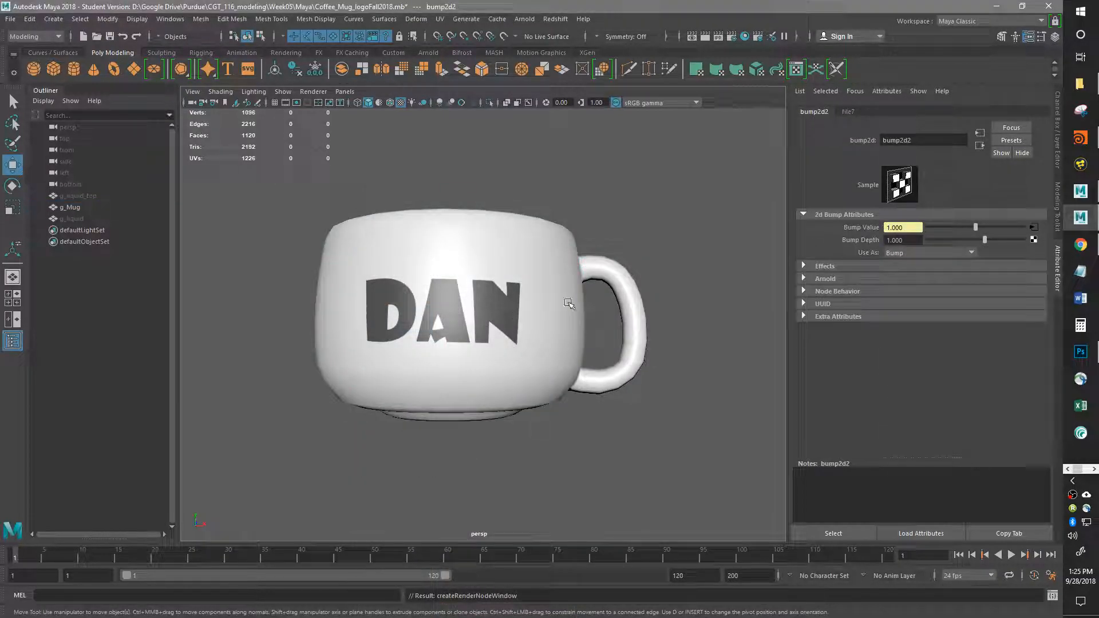
{"action": "left_click", "coordinate": [1033, 227]}
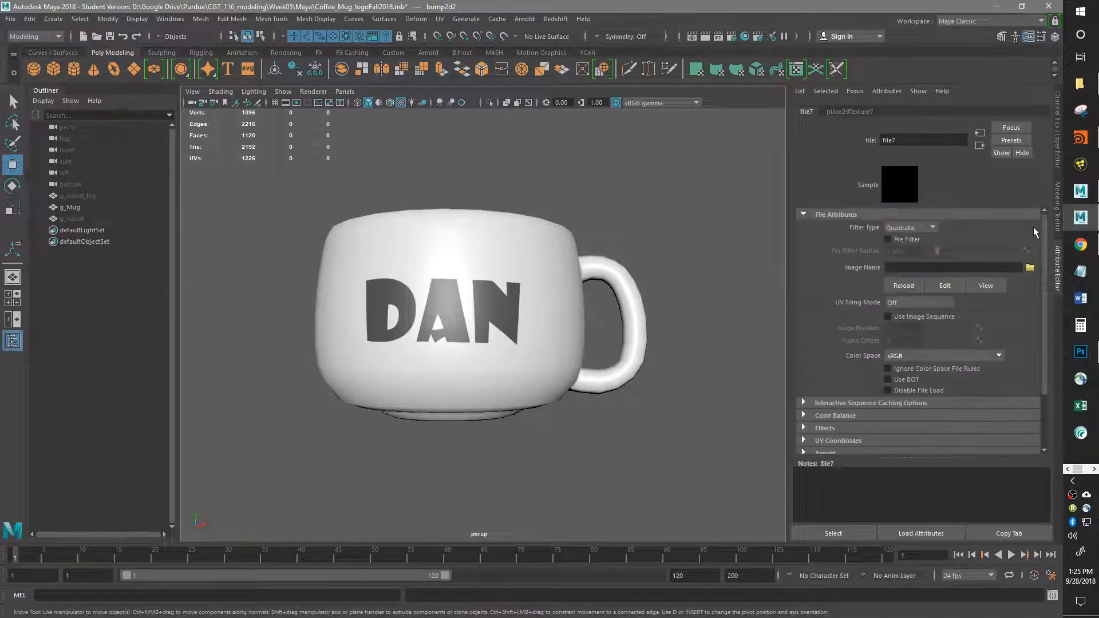
{"action": "left_click", "coordinate": [1030, 268]}
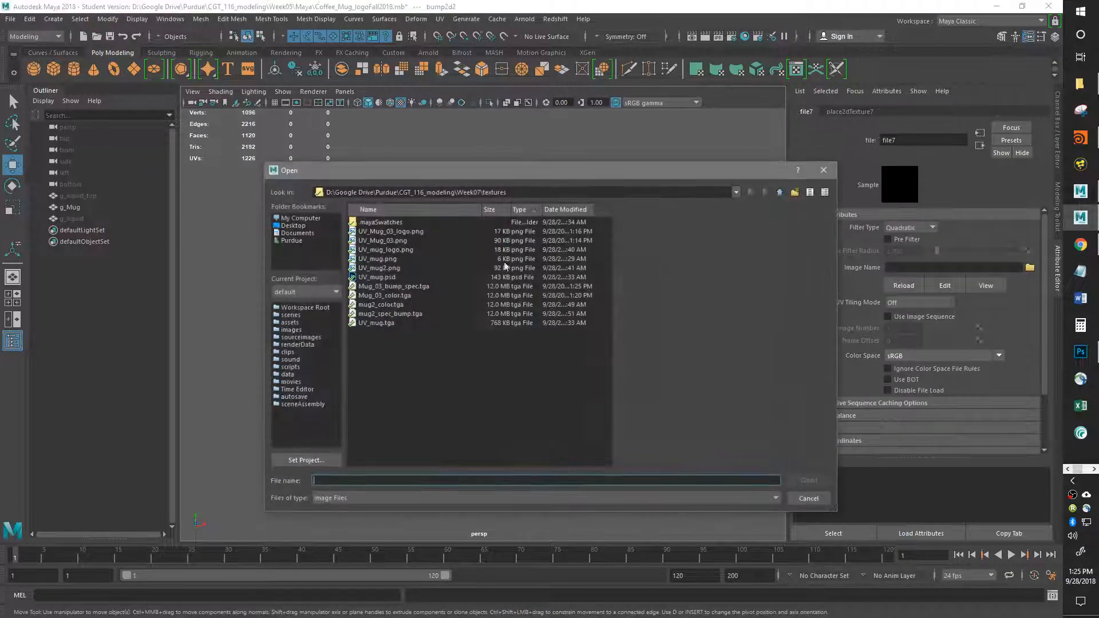
{"action": "left_click", "coordinate": [378, 314]}
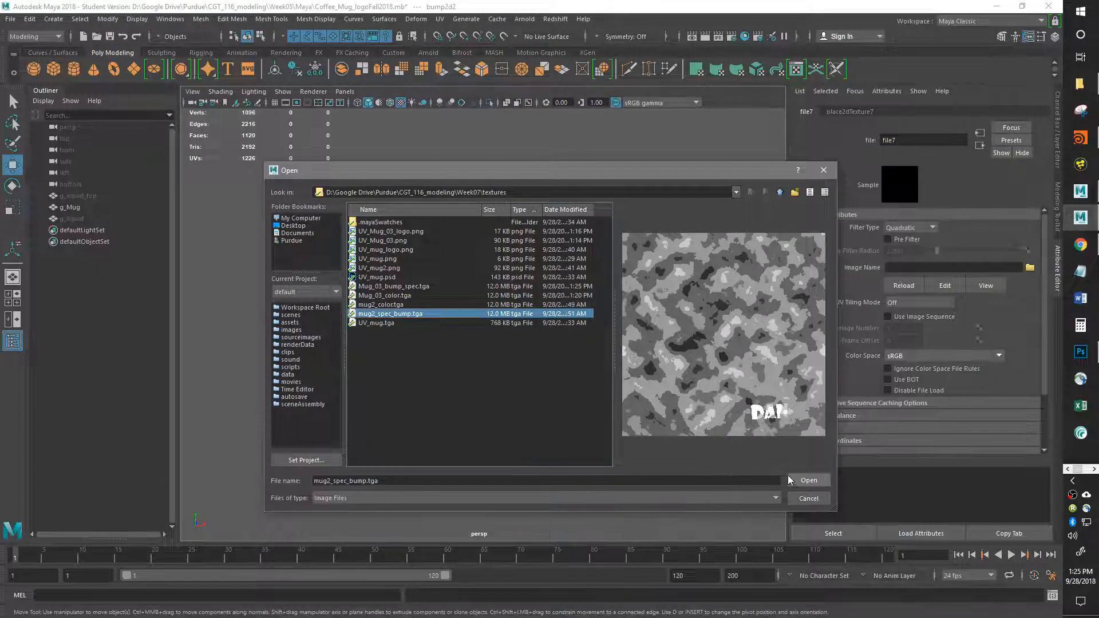
{"action": "left_click", "coordinate": [394, 296]}
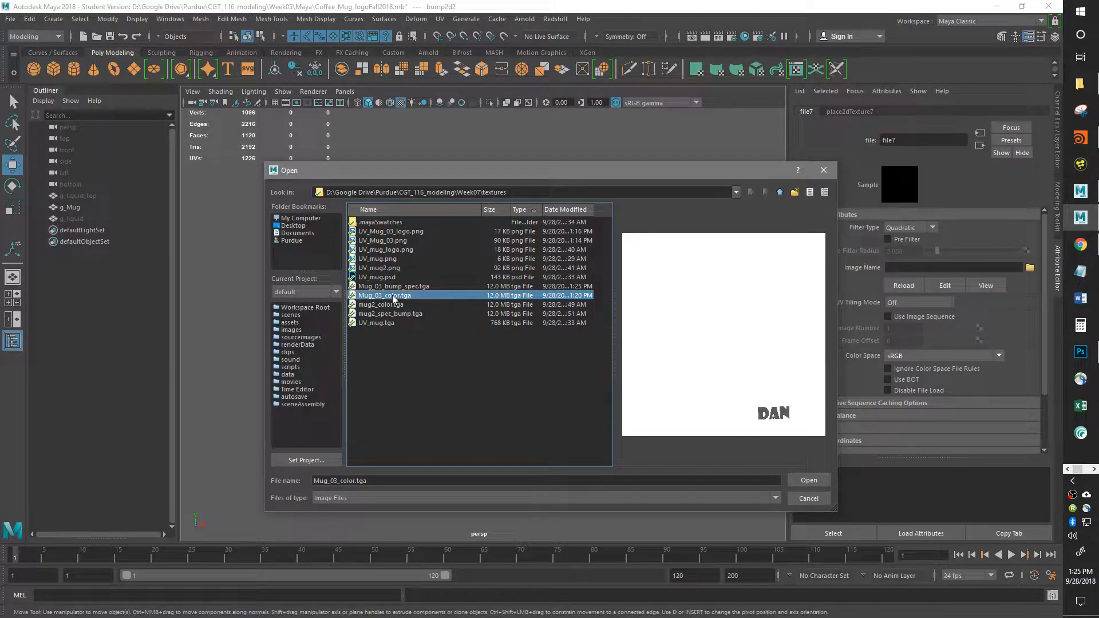
{"action": "left_click", "coordinate": [810, 481]}
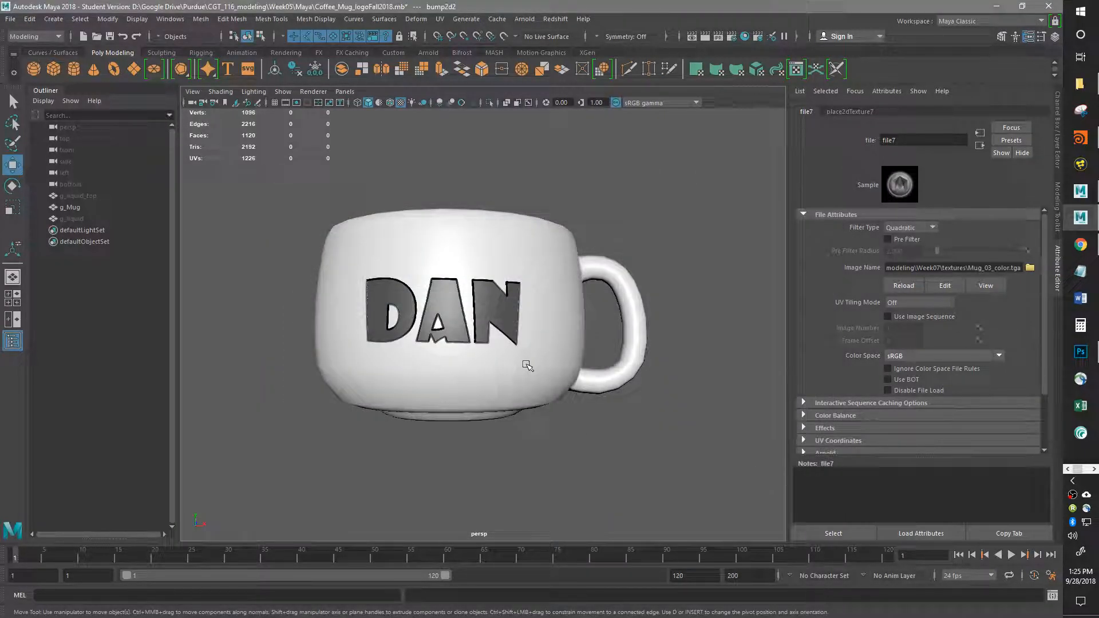
{"action": "left_click_drag", "start_coordinate": [414, 367], "coordinate": [609, 333], "text": "alt"}
{"action": "right_click_drag", "start_coordinate": [548, 347], "coordinate": [462, 351], "text": "alt"}
{"action": "left_click_drag", "start_coordinate": [467, 350], "coordinate": [492, 349], "text": "alt"}
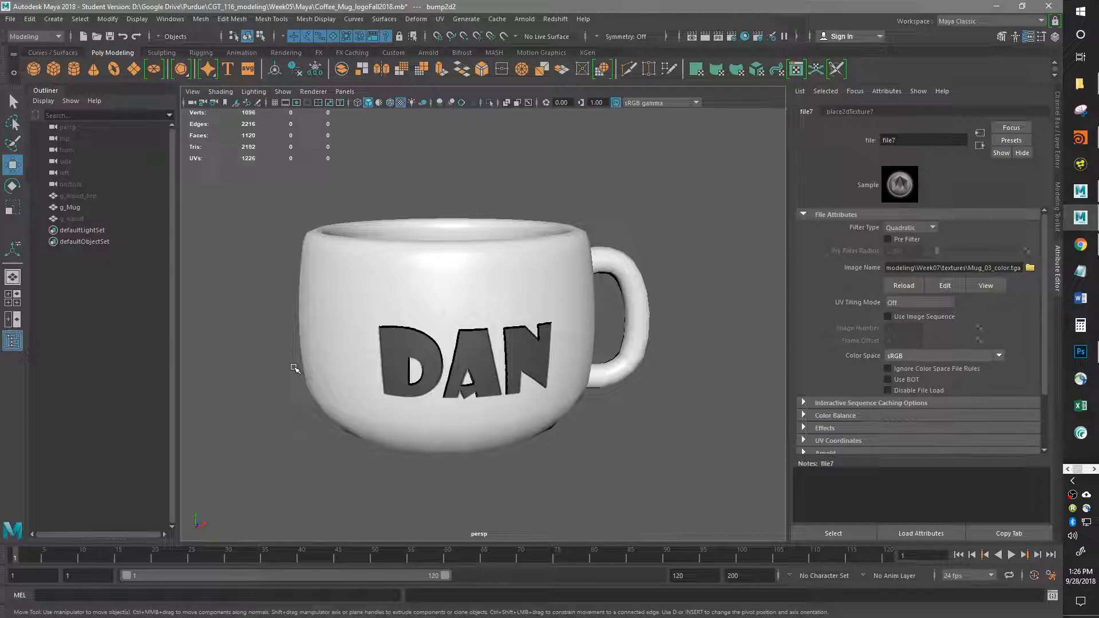
Step: Connect a file texture to m_mug's specular color and load Mug_03_bump_spec.tga into it
{"action": "left_click", "coordinate": [980, 147]}
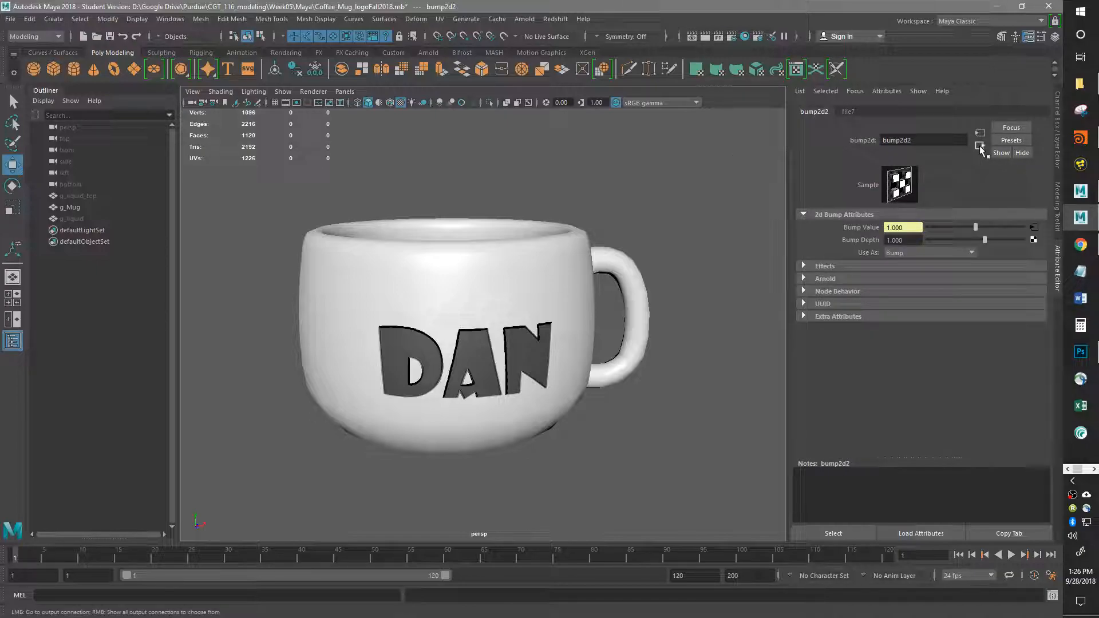
{"action": "left_click", "coordinate": [980, 146]}
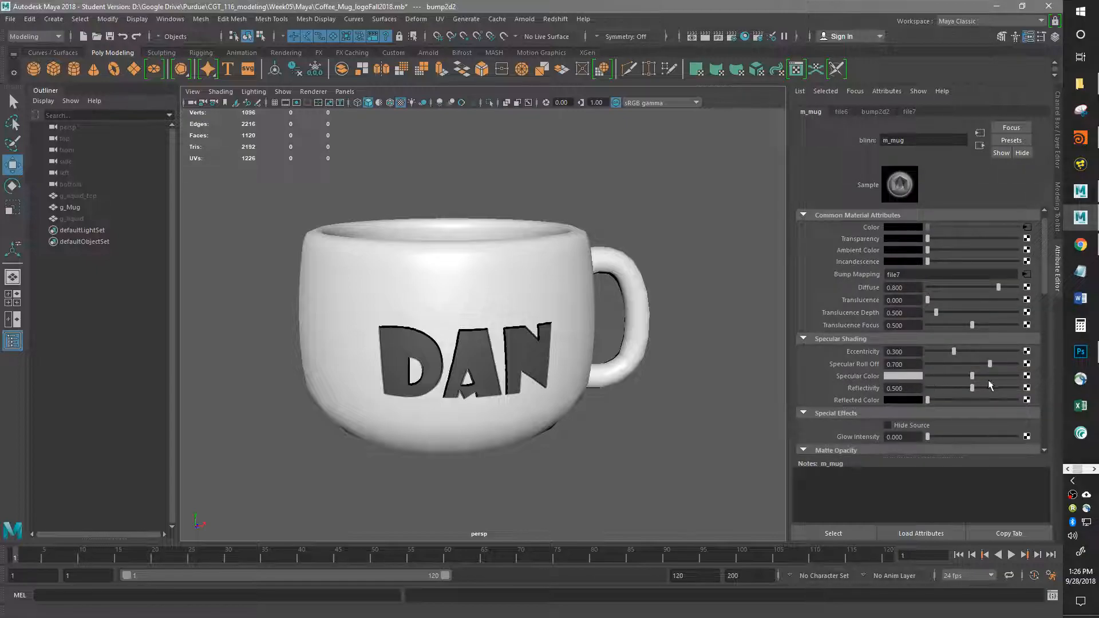
{"action": "left_click", "coordinate": [1027, 377]}
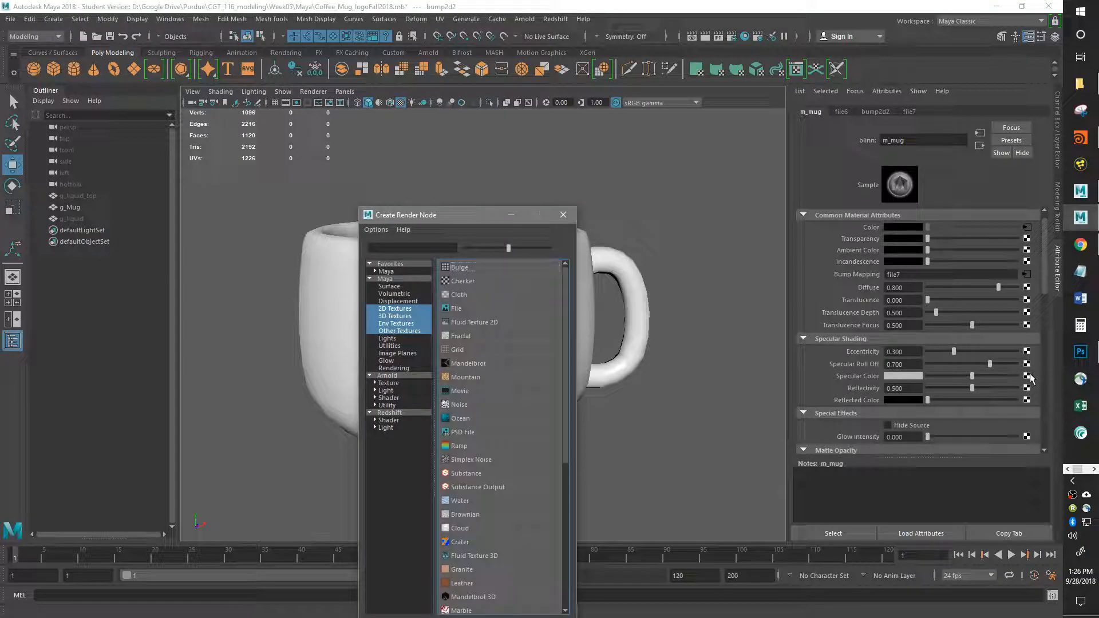
{"action": "left_click", "coordinate": [472, 307]}
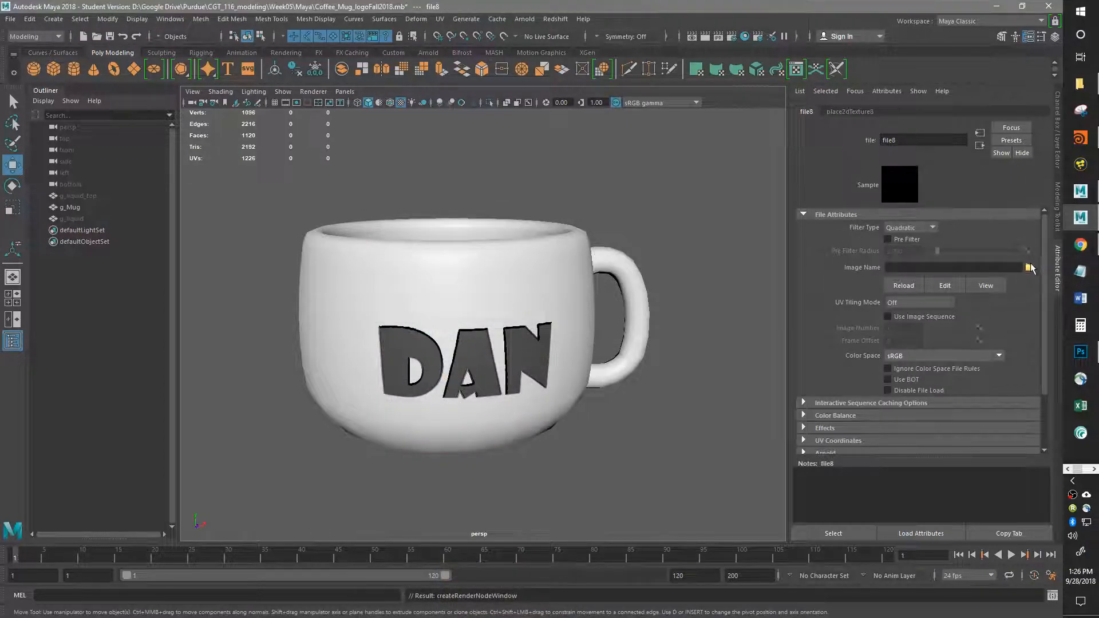
{"action": "left_click", "coordinate": [1030, 268]}
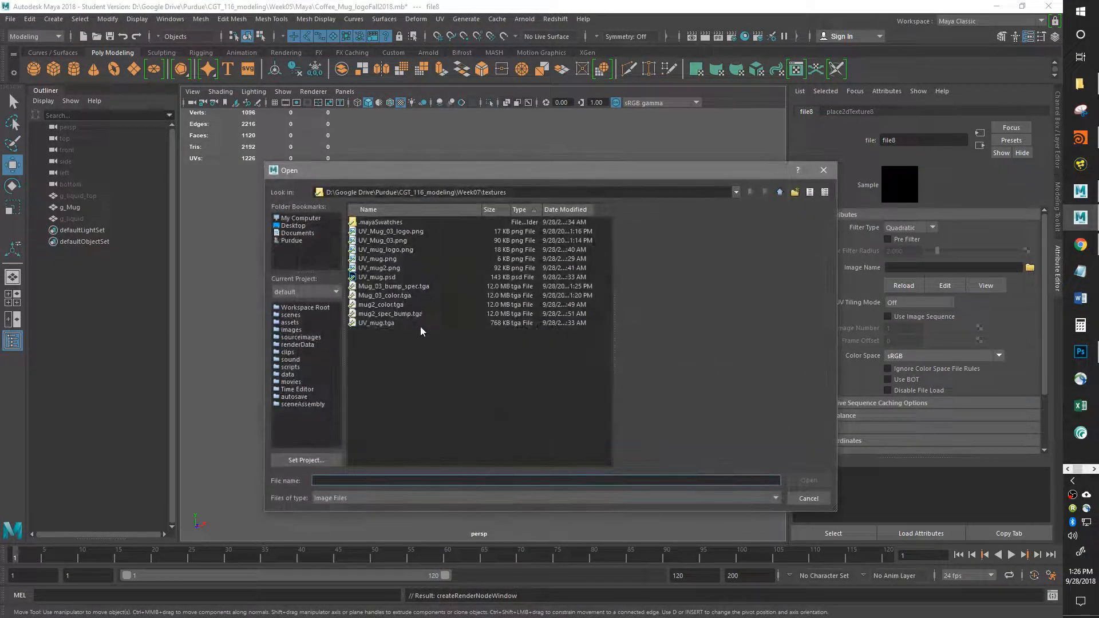
{"action": "left_click", "coordinate": [401, 288]}
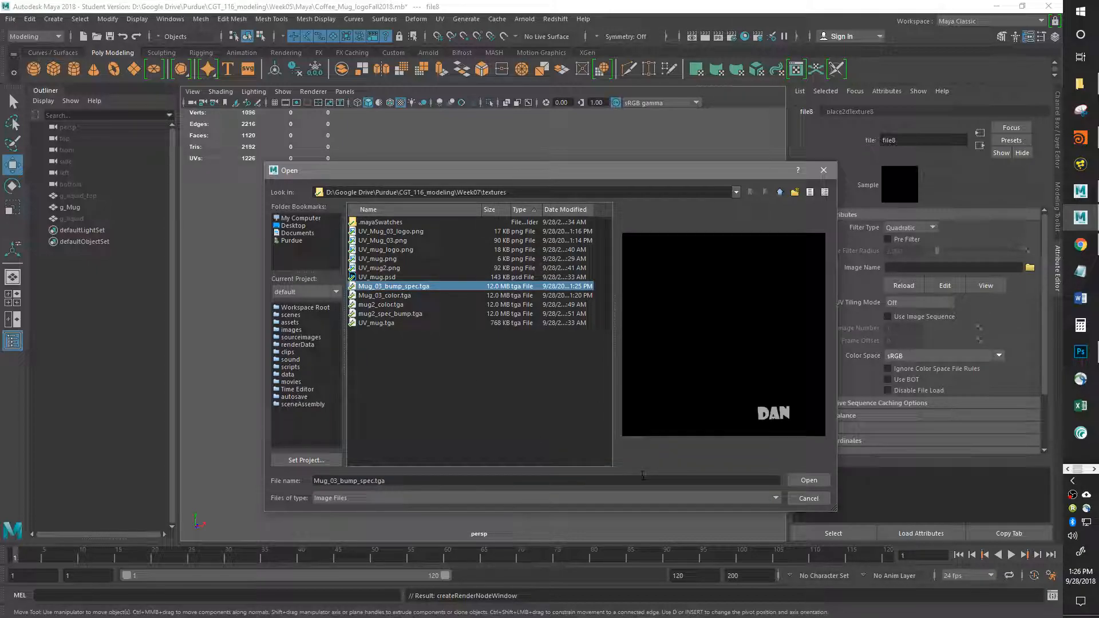
{"action": "left_click", "coordinate": [808, 480]}
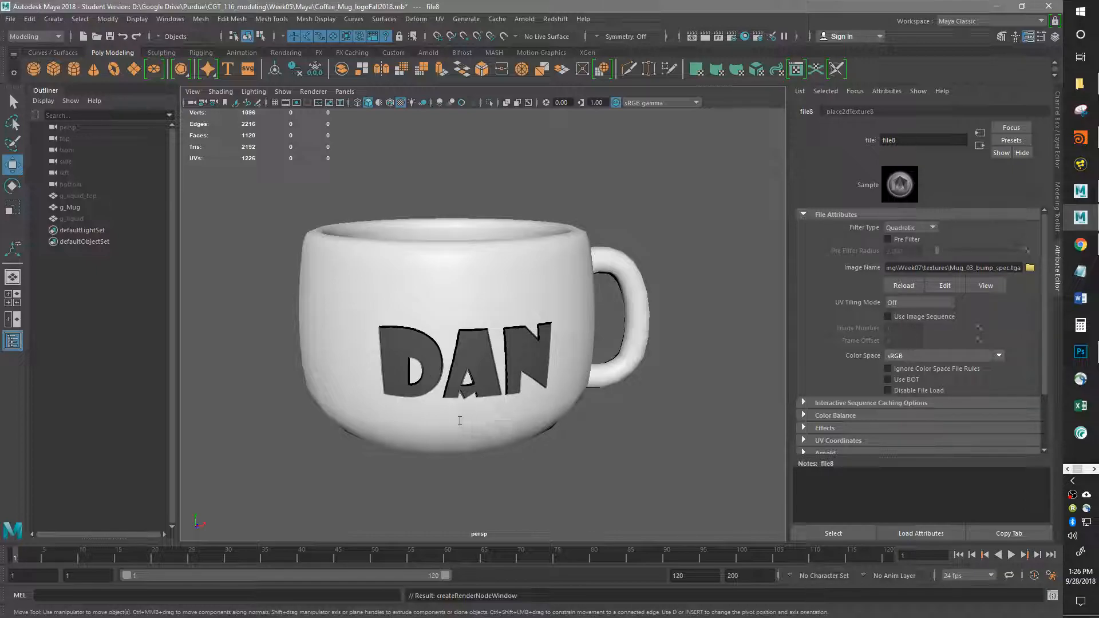
Step: Examine the mug's lettering, sides and handle from several angles to check the specular shading
{"action": "left_click_drag", "start_coordinate": [460, 421], "coordinate": [441, 395], "text": "alt"}
{"action": "right_click_drag", "start_coordinate": [441, 395], "coordinate": [568, 292], "text": "alt"}
{"action": "mouse_move", "coordinate": [569, 292]}
{"action": "left_mouse_down", "text": "alt"}
{"action": "mouse_move", "coordinate": [554, 321]}
{"action": "mouse_move", "coordinate": [505, 298]}
{"action": "mouse_move", "coordinate": [572, 300]}
{"action": "left_mouse_up", "text": "alt"}
{"action": "right_click_drag", "start_coordinate": [572, 300], "coordinate": [527, 344], "text": "alt"}
{"action": "left_click_drag", "start_coordinate": [527, 343], "coordinate": [424, 361], "text": "alt"}
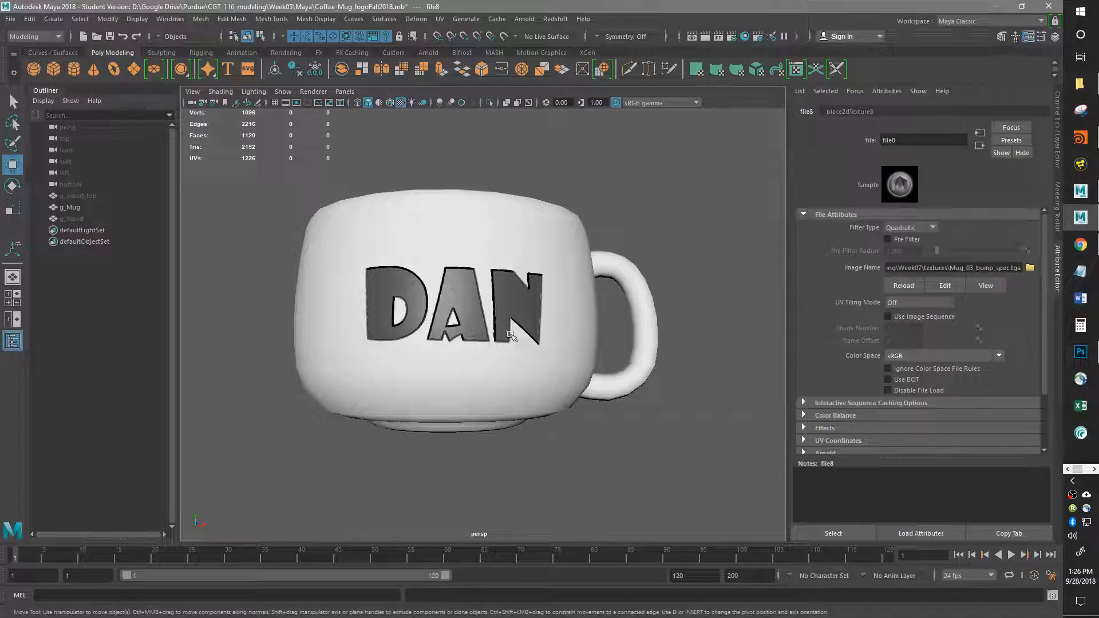
{"action": "left_click_drag", "start_coordinate": [413, 234], "coordinate": [492, 377], "text": "alt"}
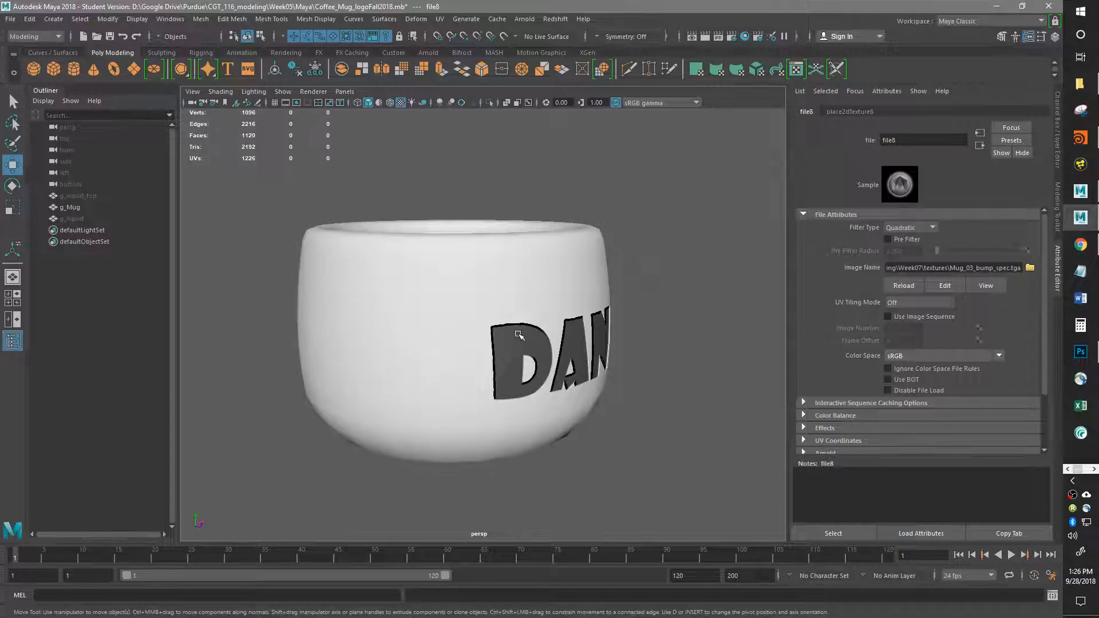
{"action": "mouse_move", "coordinate": [640, 394]}
{"action": "left_mouse_down", "text": "alt"}
{"action": "mouse_move", "coordinate": [601, 385]}
{"action": "mouse_move", "coordinate": [641, 387]}
{"action": "mouse_move", "coordinate": [621, 395]}
{"action": "left_mouse_up", "text": "alt"}
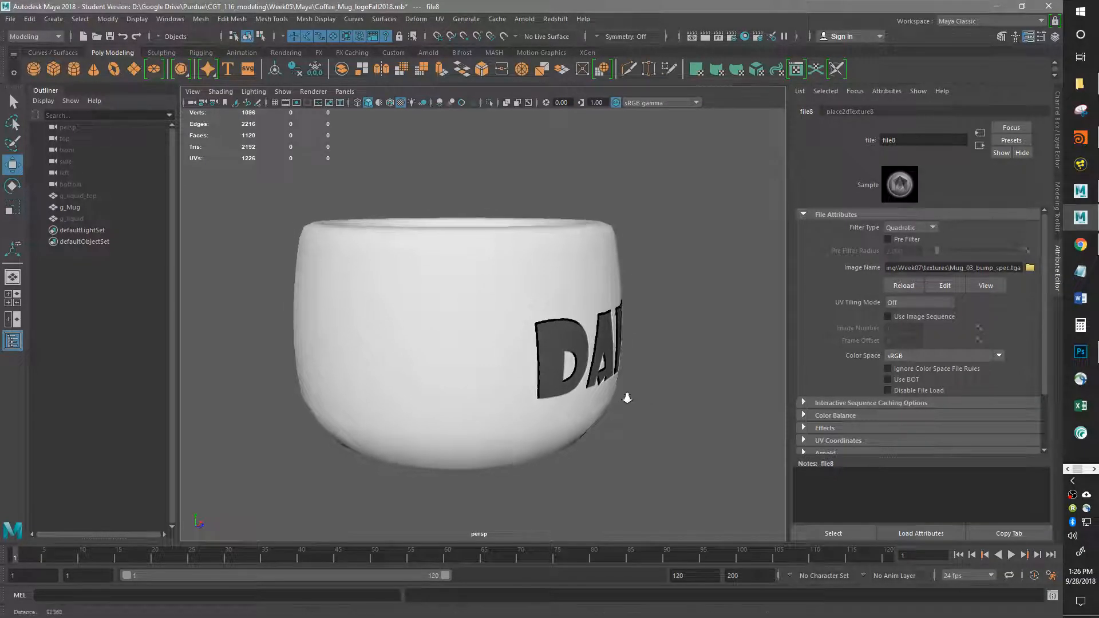
{"action": "right_click_drag", "start_coordinate": [620, 395], "coordinate": [792, 383], "text": "alt"}
{"action": "left_click_drag", "start_coordinate": [704, 401], "coordinate": [597, 422], "text": "alt"}
{"action": "right_click_drag", "start_coordinate": [596, 422], "coordinate": [499, 432], "text": "alt"}
{"action": "left_click_drag", "start_coordinate": [498, 432], "coordinate": [410, 419], "text": "alt"}
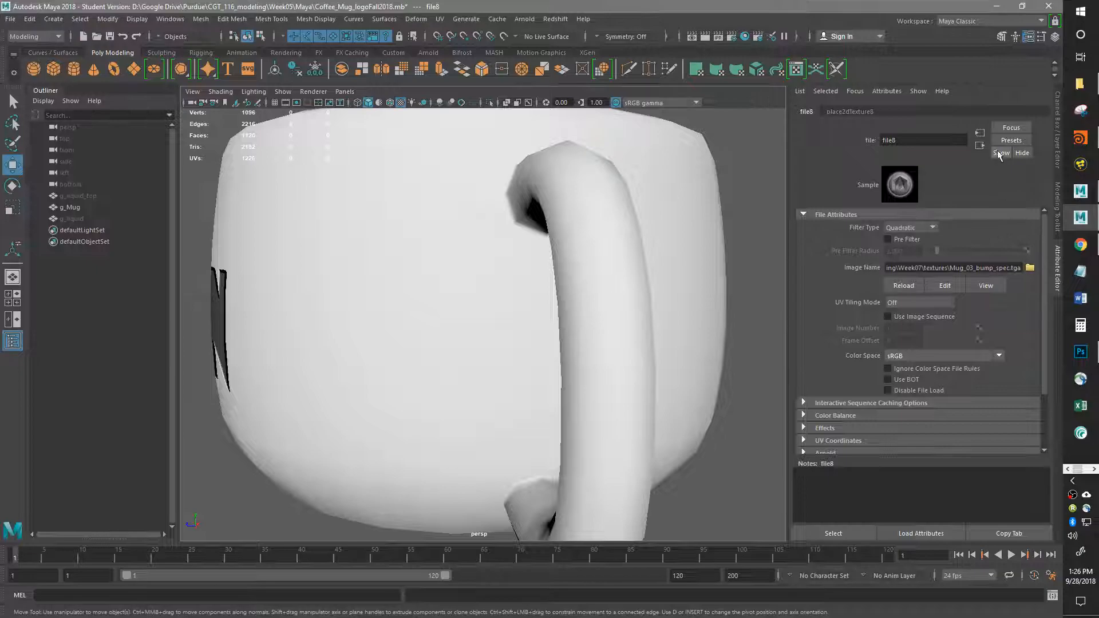
Step: Replace the image in m_mug's bump file texture with Mug_03_bump_spec.tga
{"action": "left_click", "coordinate": [981, 146]}
{"action": "left_click", "coordinate": [1026, 273]}
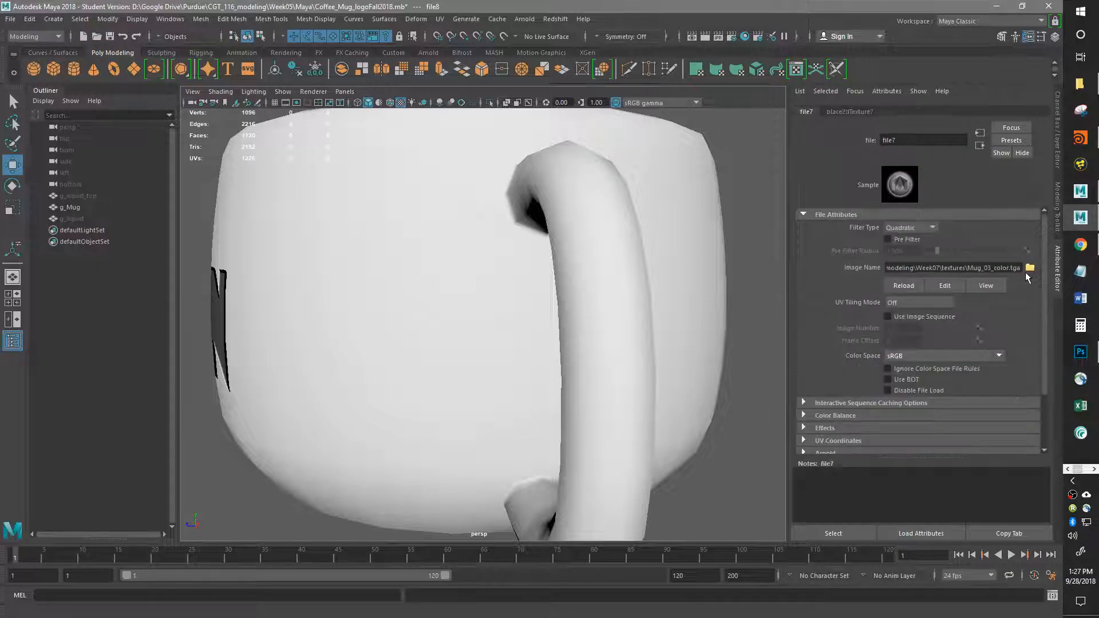
{"action": "left_click", "coordinate": [1030, 268]}
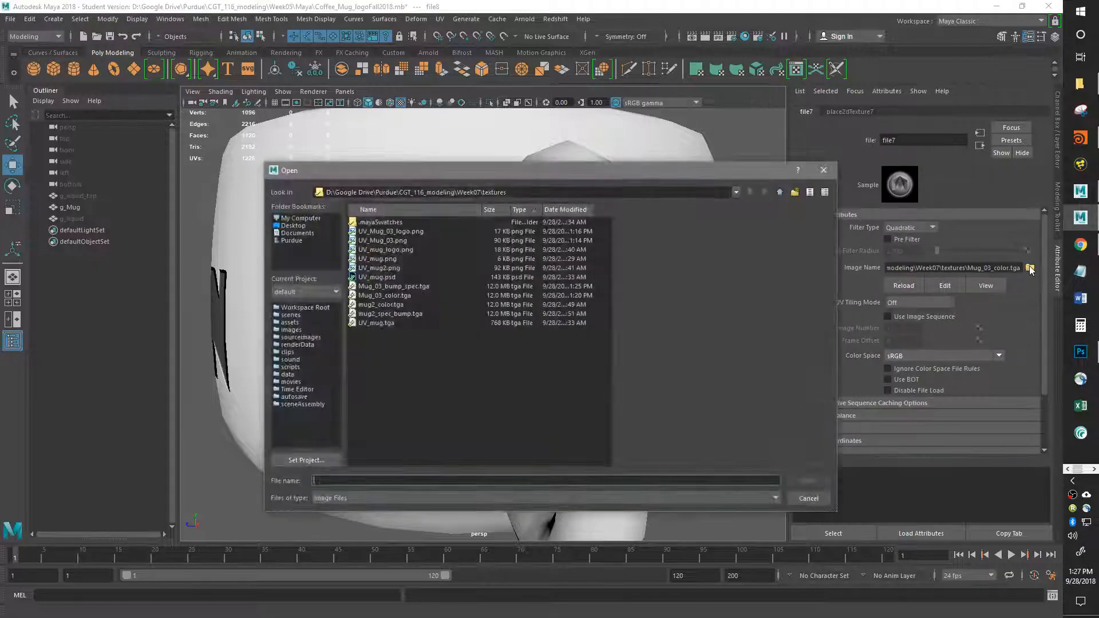
{"action": "left_click", "coordinate": [397, 288]}
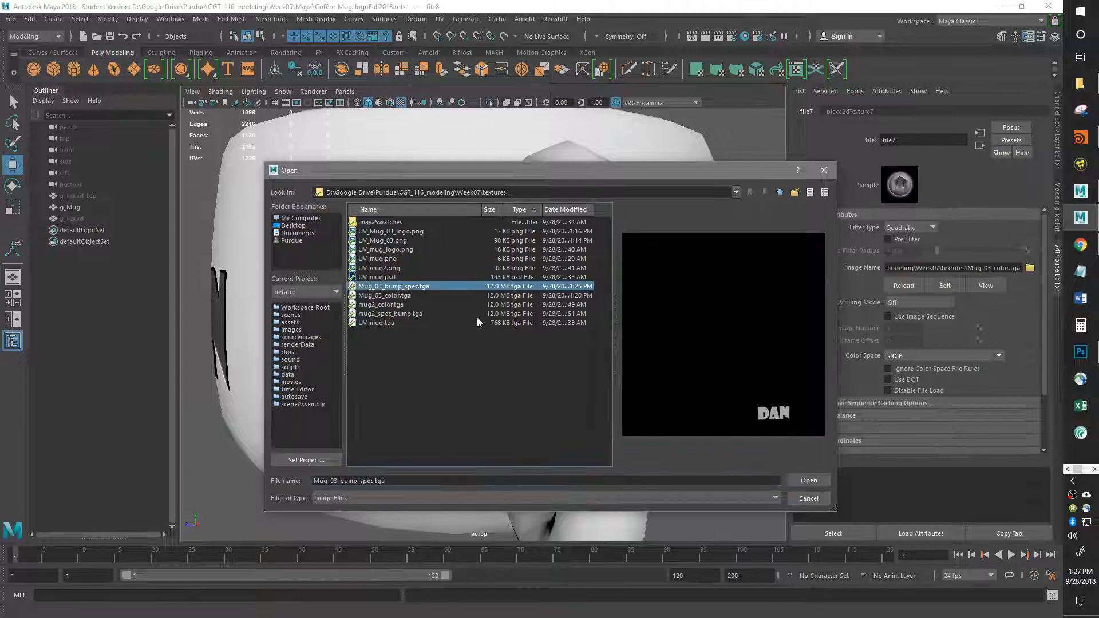
{"action": "left_click", "coordinate": [808, 481]}
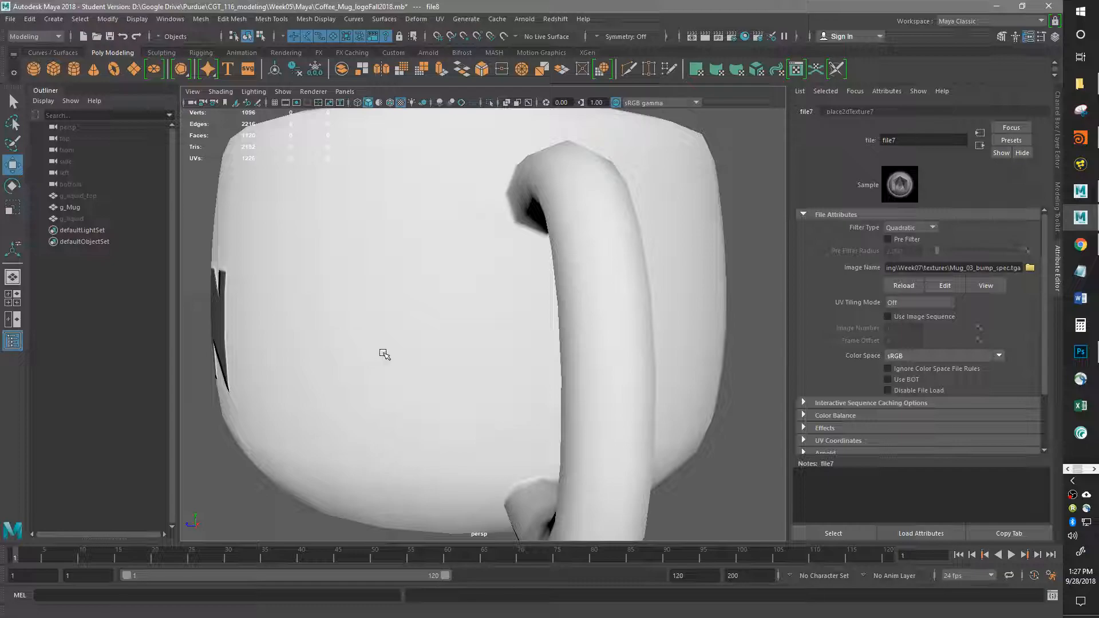
Step: Examine the bump effect around the edges of the mug's lettering up close and from different angles
{"action": "left_click_drag", "start_coordinate": [252, 393], "coordinate": [461, 368], "text": "alt"}
{"action": "right_click_drag", "start_coordinate": [472, 365], "coordinate": [370, 377], "text": "alt"}
{"action": "left_click_drag", "start_coordinate": [372, 377], "coordinate": [413, 383], "text": "alt"}
{"action": "right_click_drag", "start_coordinate": [412, 382], "coordinate": [538, 363], "text": "alt"}
{"action": "left_click_drag", "start_coordinate": [403, 389], "coordinate": [424, 397], "text": "alt"}
{"action": "right_click_drag", "start_coordinate": [424, 398], "coordinate": [400, 324], "text": "alt"}
{"action": "right_click", "coordinate": [454, 304]}
{"action": "left_click", "coordinate": [714, 482]}
{"action": "right_click_drag", "start_coordinate": [487, 404], "coordinate": [234, 395], "text": "alt"}
{"action": "left_click_drag", "start_coordinate": [500, 346], "coordinate": [413, 365], "text": "alt"}
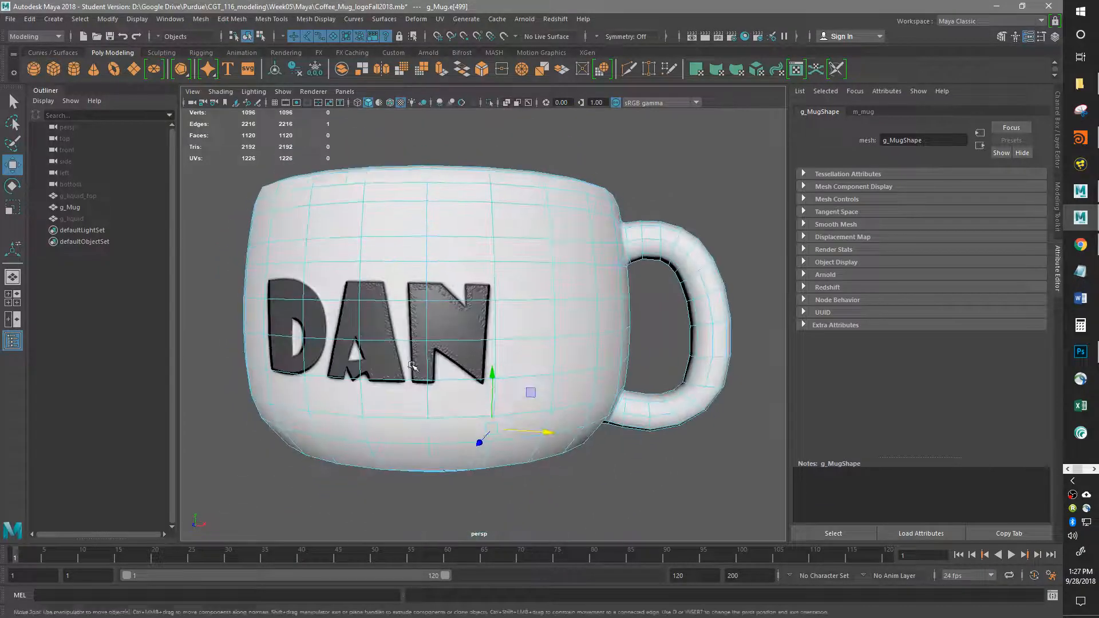
{"action": "scroll", "coordinate": [572, 327], "scroll_direction": "up", "scroll_amount": 10}
{"action": "right_click_drag", "start_coordinate": [548, 345], "coordinate": [369, 422], "text": "alt"}
Step: Switch to Photoshop and hide the inverted Layer 1 of UV_Mug_03.png
{"action": "key", "text": "alt+Tab"}
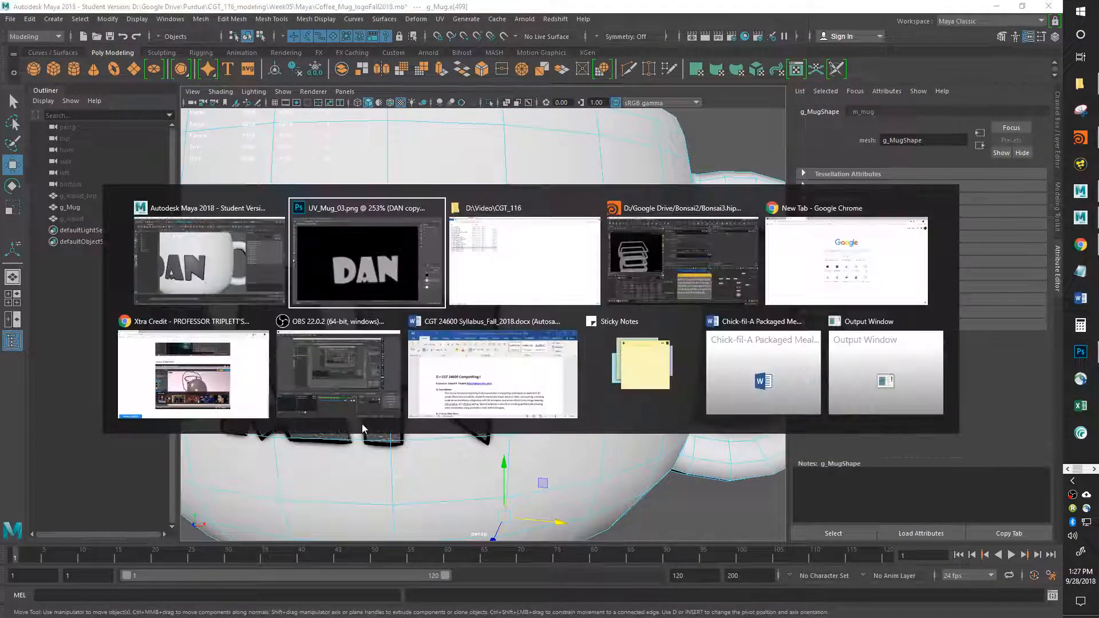
{"action": "mouse_move", "coordinate": [552, 329]}
{"action": "left_mouse_down"}
{"action": "mouse_move", "coordinate": [626, 289]}
{"action": "mouse_move", "coordinate": [548, 331]}
{"action": "mouse_move", "coordinate": [645, 315]}
{"action": "mouse_move", "coordinate": [547, 336]}
{"action": "left_mouse_up"}
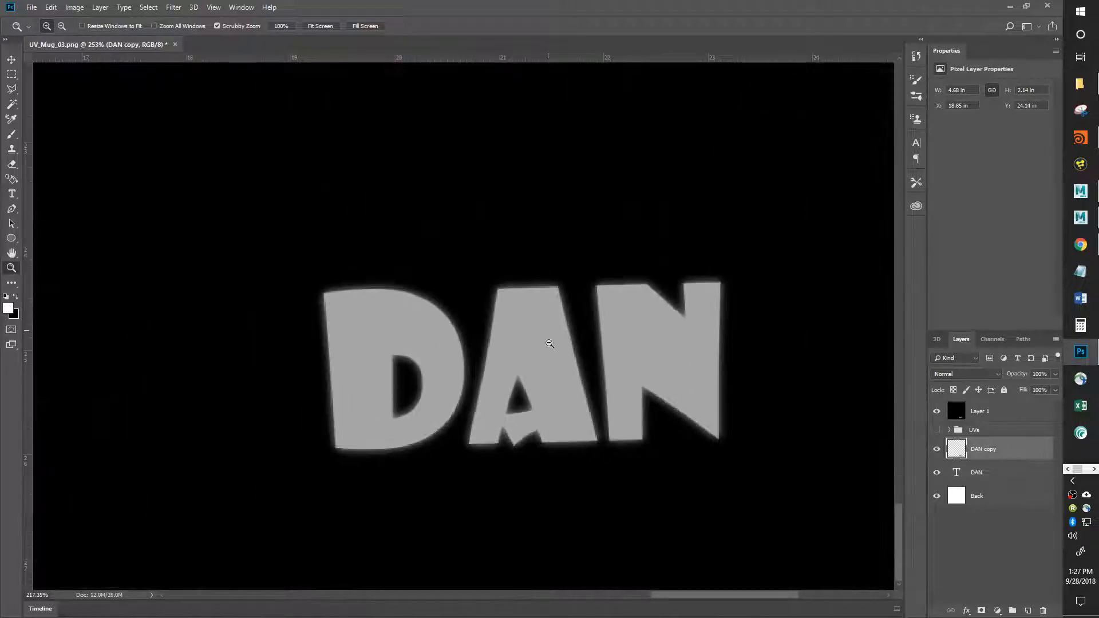
{"action": "left_click", "coordinate": [935, 411]}
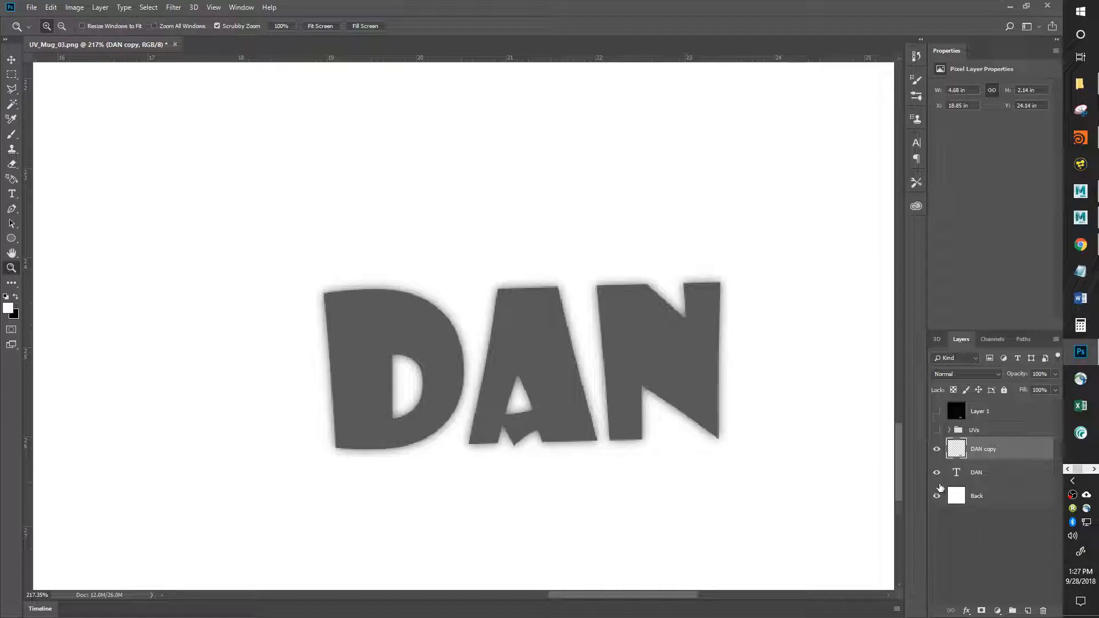
Step: Move the logo text layer above its blurred copy and compare the artwork with the text layer hidden and shown
{"action": "left_click", "coordinate": [994, 475]}
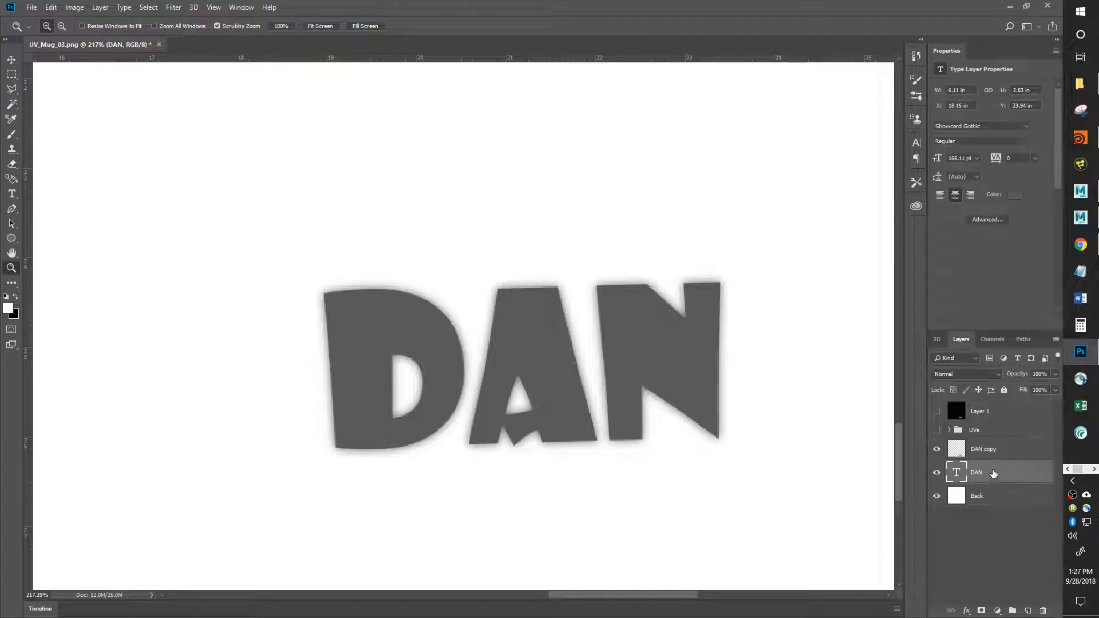
{"action": "left_click", "coordinate": [1009, 452]}
{"action": "left_click_drag", "start_coordinate": [1002, 485], "coordinate": [999, 448]}
{"action": "left_click", "coordinate": [937, 450]}
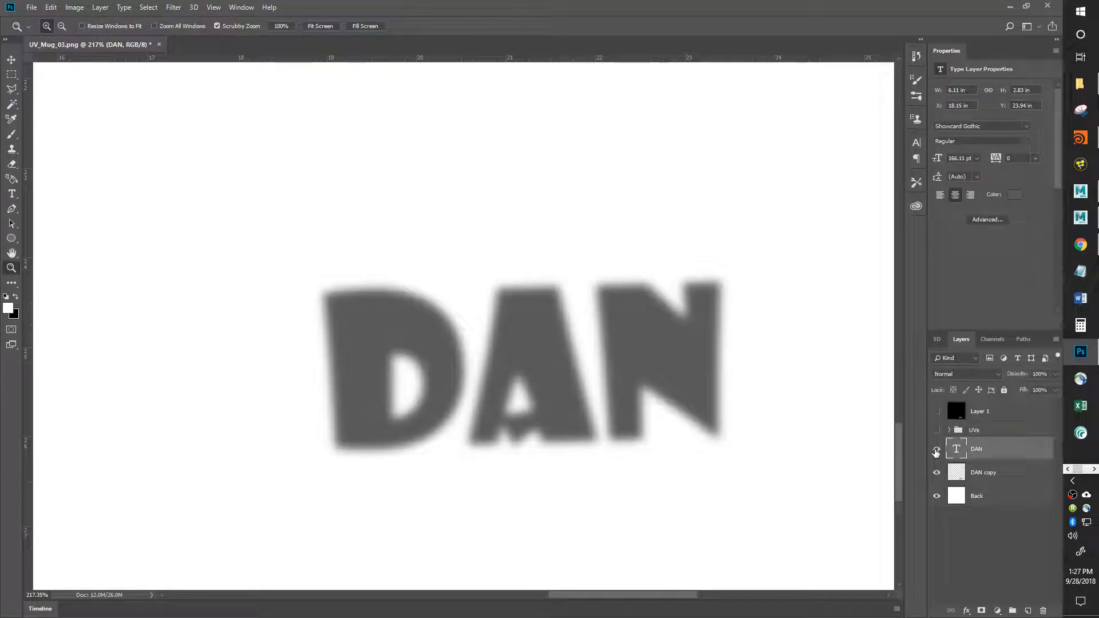
{"action": "left_click", "coordinate": [937, 450]}
{"action": "left_click", "coordinate": [936, 451]}
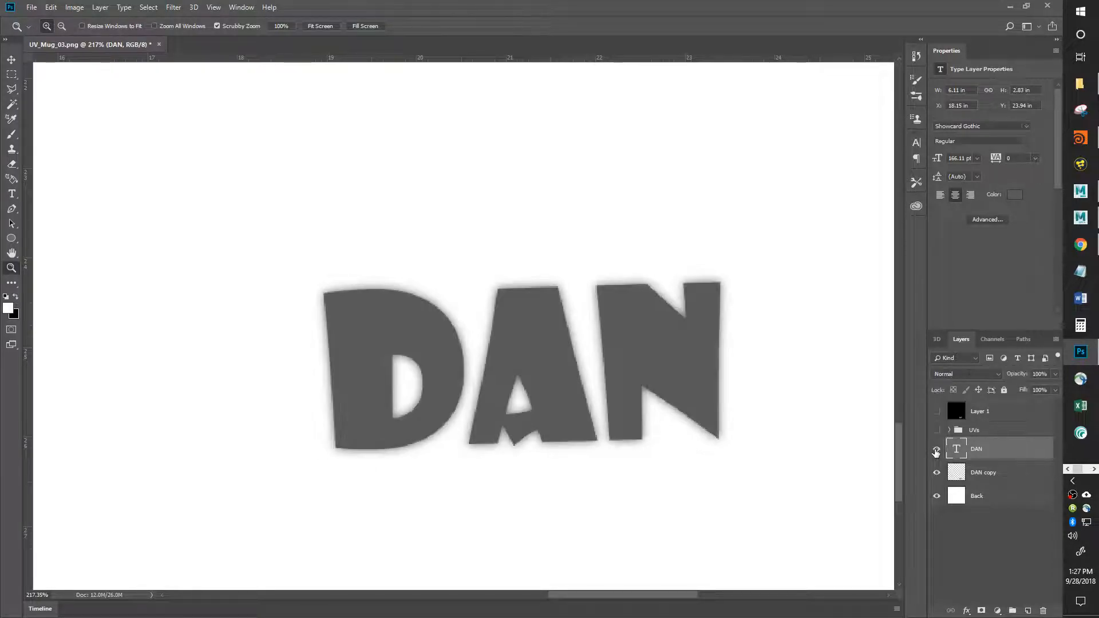
Step: Duplicate the blurred logo layer to strengthen the soft edge, and delete the old inverted Layer 1
{"action": "left_click_drag", "start_coordinate": [1021, 475], "coordinate": [1029, 611]}
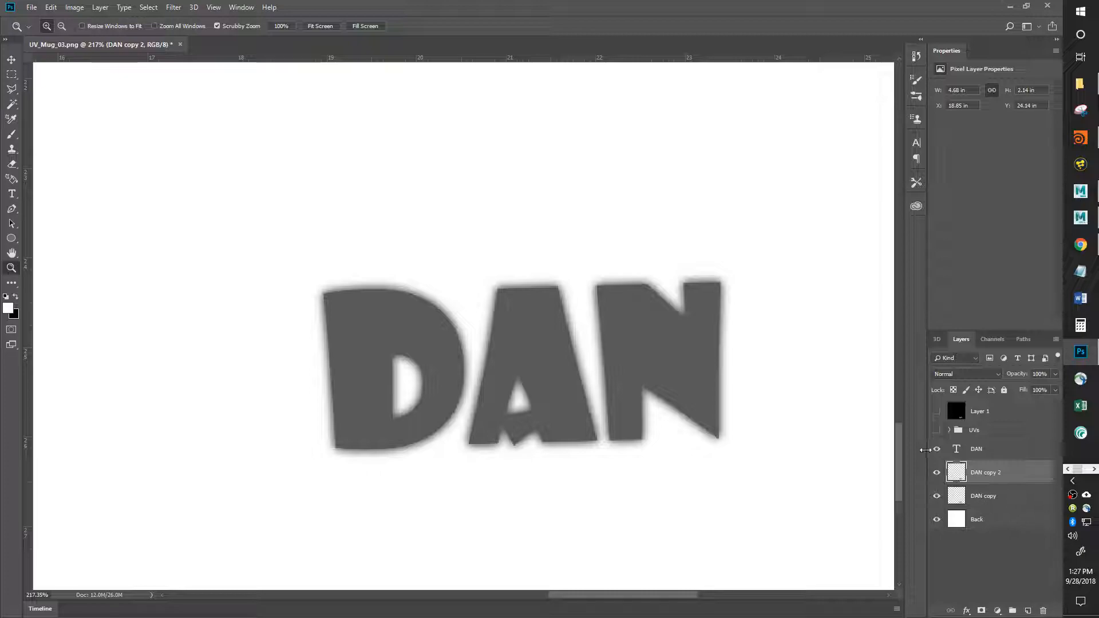
{"action": "mouse_move", "coordinate": [569, 319]}
{"action": "left_mouse_down"}
{"action": "mouse_move", "coordinate": [590, 270]}
{"action": "mouse_move", "coordinate": [611, 263]}
{"action": "mouse_move", "coordinate": [547, 302]}
{"action": "mouse_move", "coordinate": [559, 299]}
{"action": "left_mouse_up"}
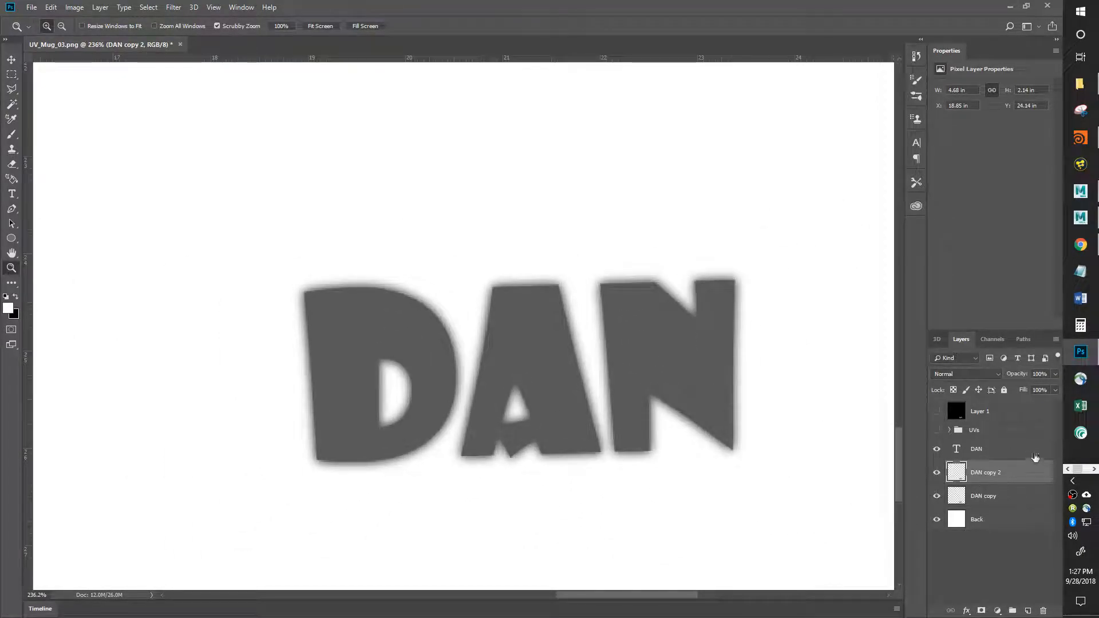
{"action": "left_click", "coordinate": [948, 416]}
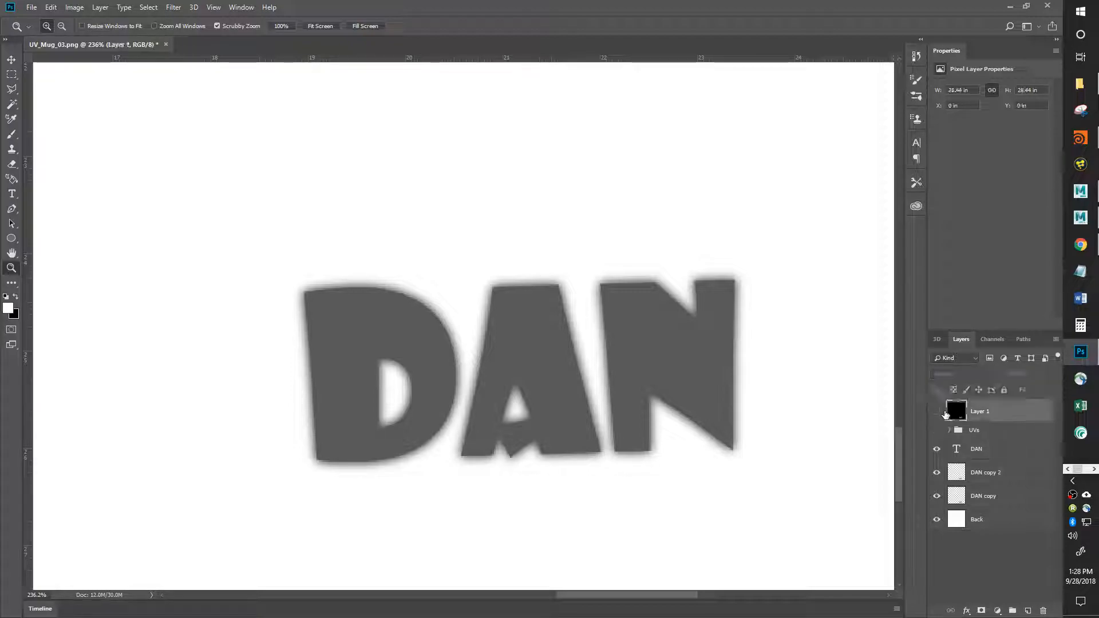
{"action": "left_click", "coordinate": [937, 412]}
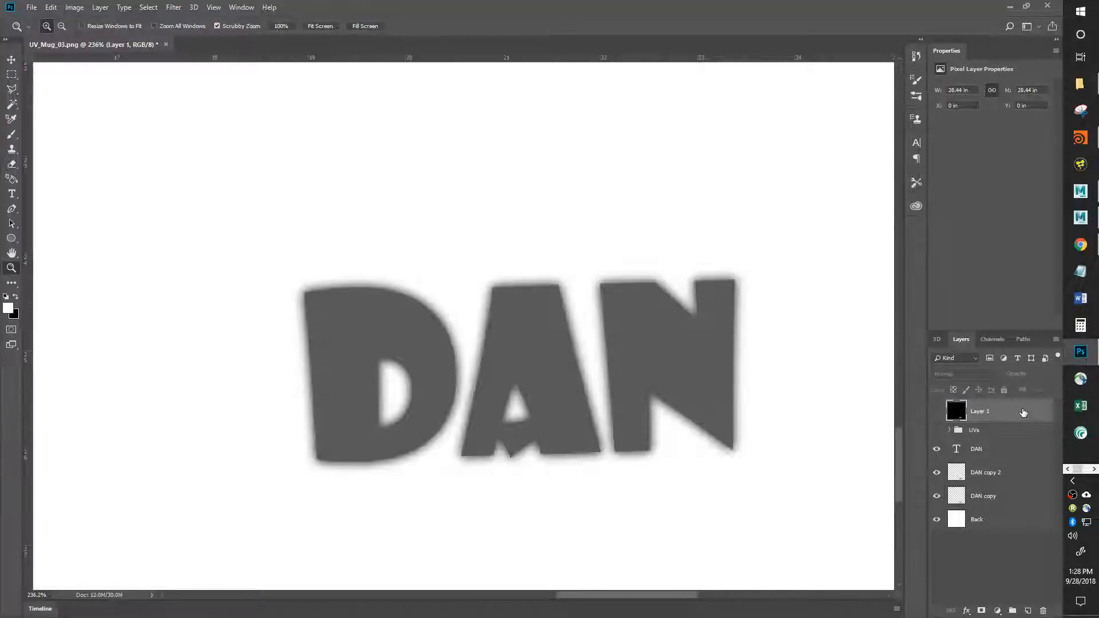
{"action": "left_click_drag", "start_coordinate": [1023, 412], "coordinate": [1044, 611]}
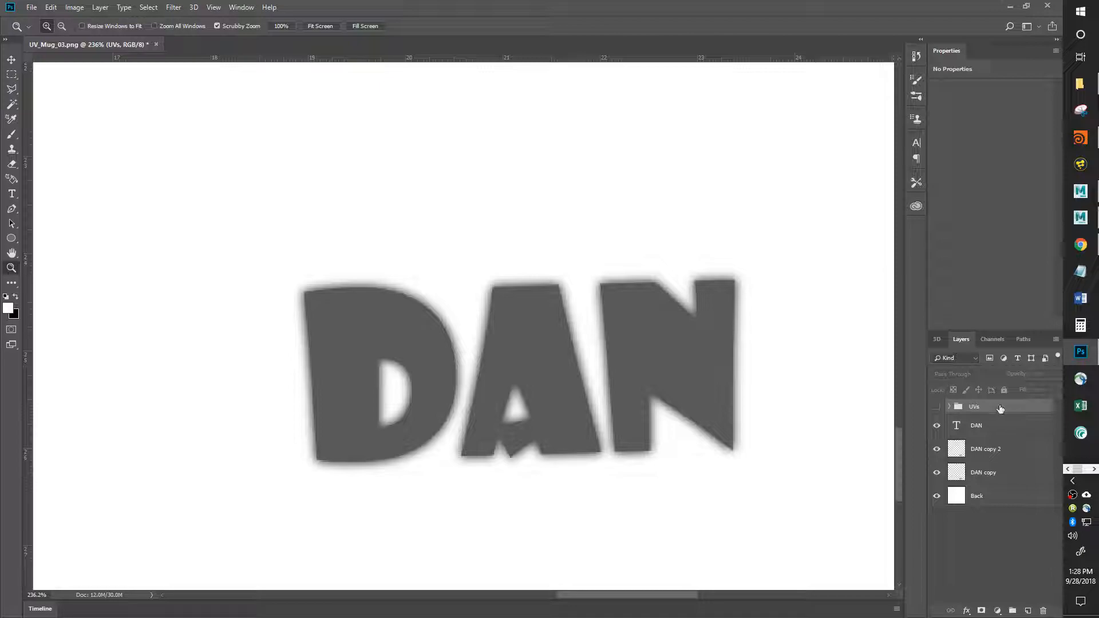
Step: Stamp all visible layers into a new layer at the top of the stack and invert its colors
{"action": "left_click", "coordinate": [958, 479], "text": "ctrl"}
{"action": "key", "text": "ctrl+alt+shift+e"}
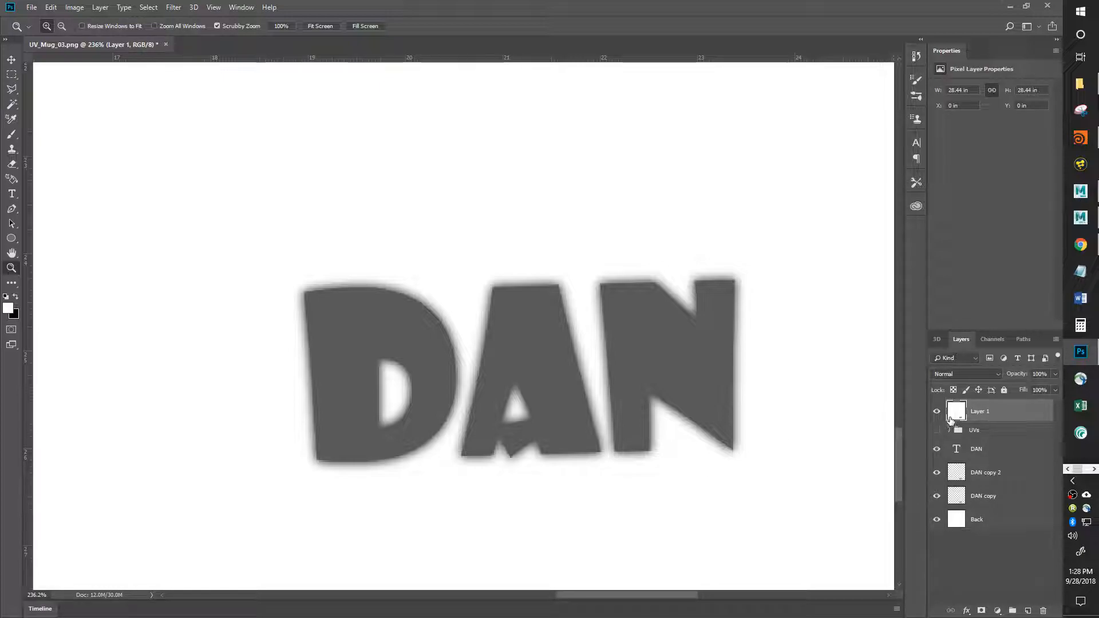
{"action": "key", "text": "ctrl+i"}
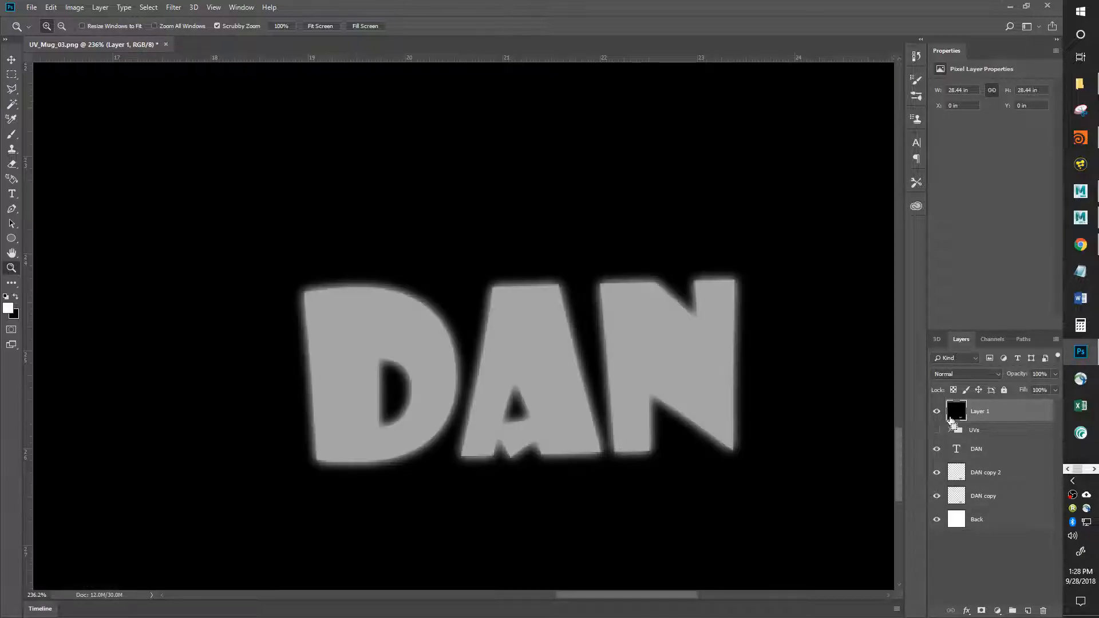
Step: Save the inverted artwork as a Targa copy over Mug_03_bump_spec.tga in the textures folder, replacing the existing file
{"action": "left_click_drag", "start_coordinate": [633, 395], "coordinate": [678, 365]}
{"action": "key", "text": "ctrl+shift+s"}
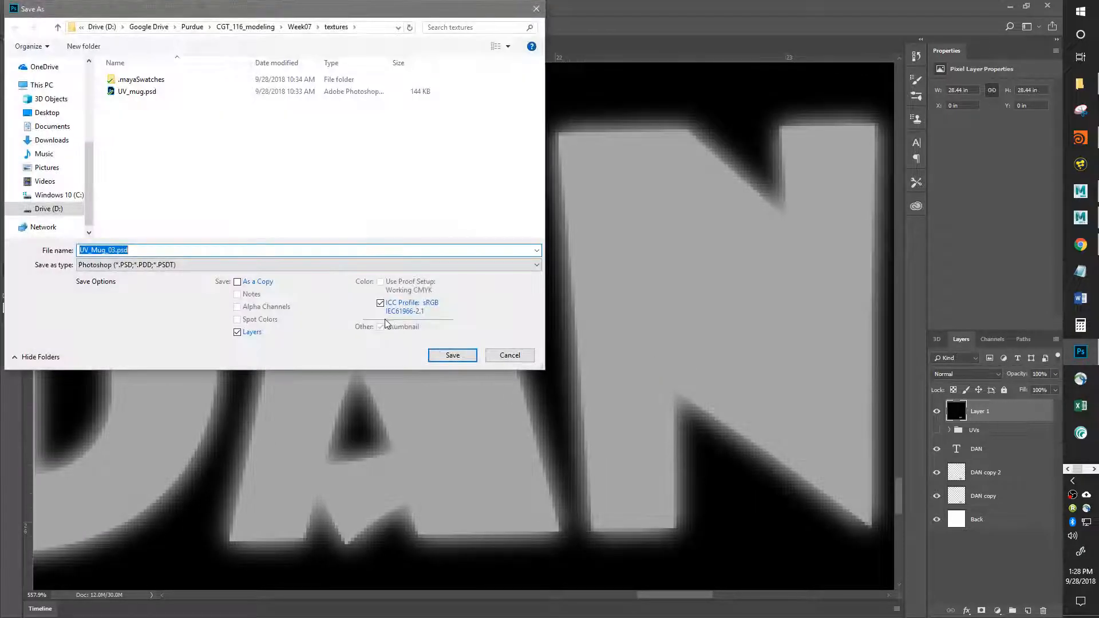
{"action": "left_click", "coordinate": [218, 267]}
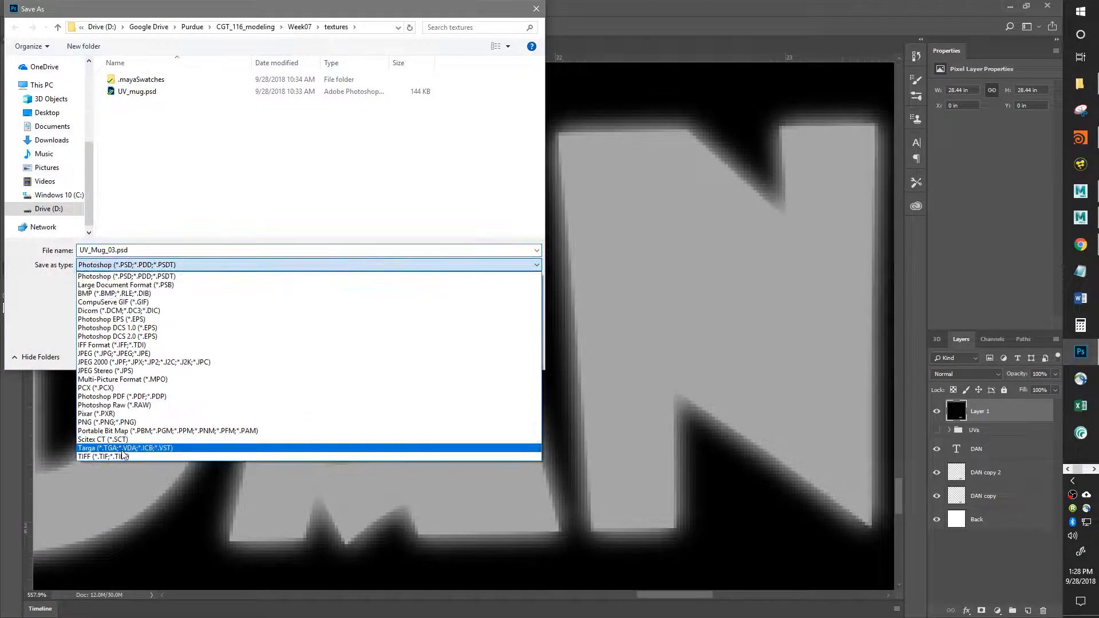
{"action": "left_click", "coordinate": [189, 449]}
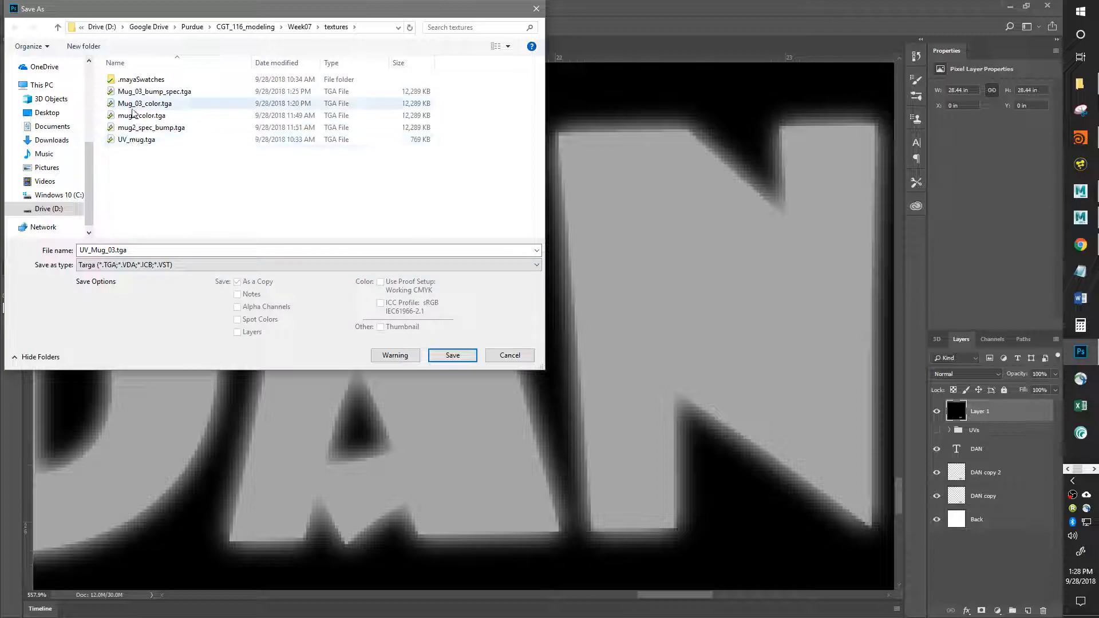
{"action": "left_click", "coordinate": [155, 91]}
{"action": "left_click", "coordinate": [452, 355]}
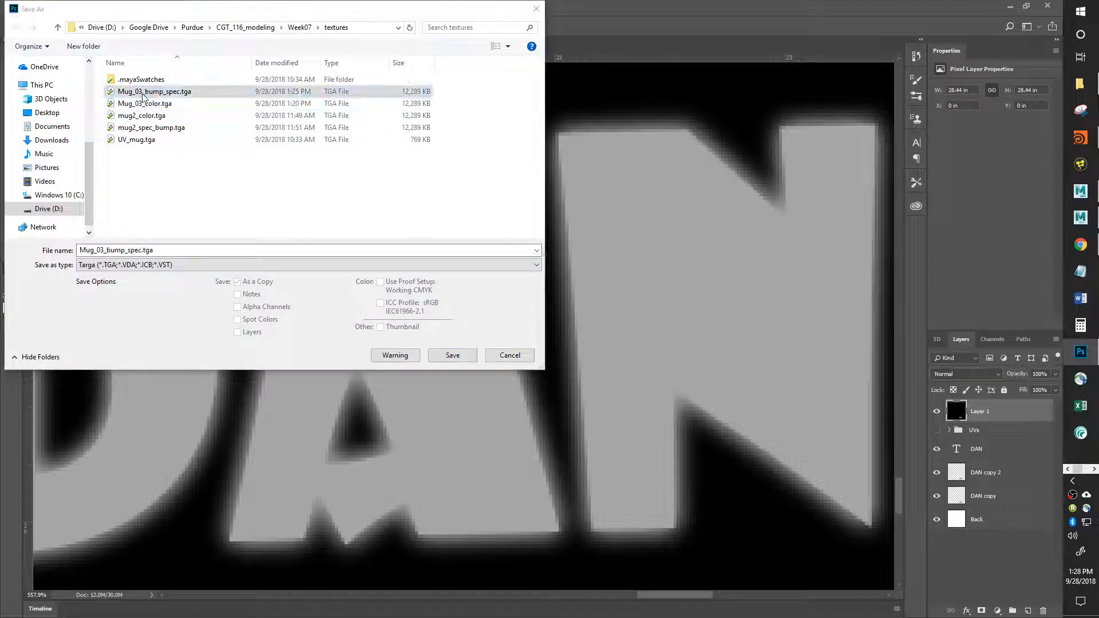
{"action": "left_click", "coordinate": [564, 317]}
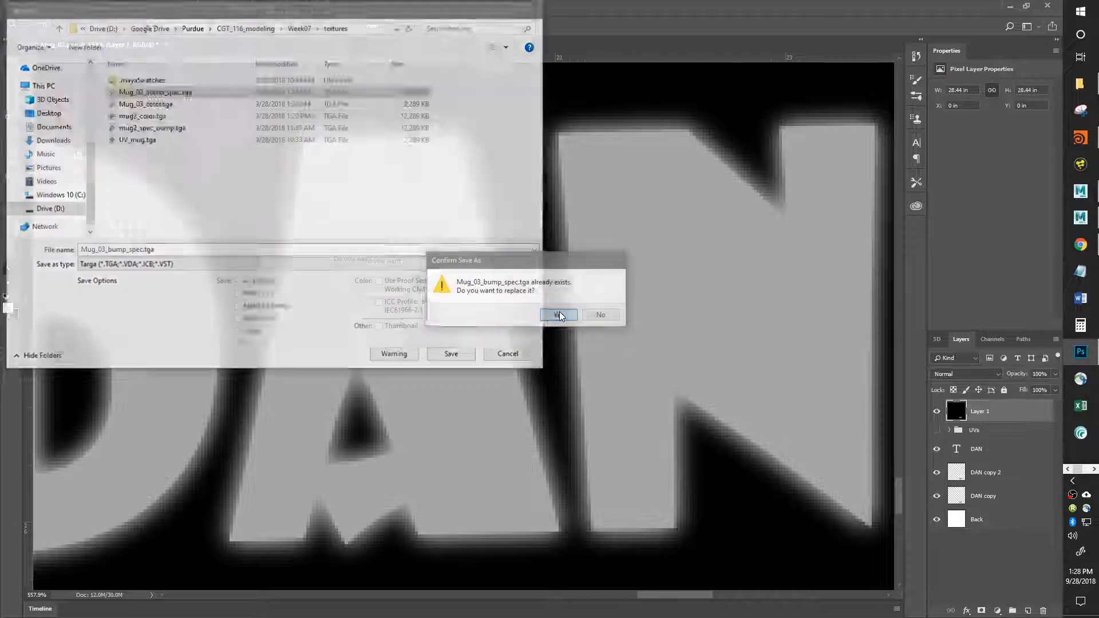
{"action": "left_click", "coordinate": [539, 205]}
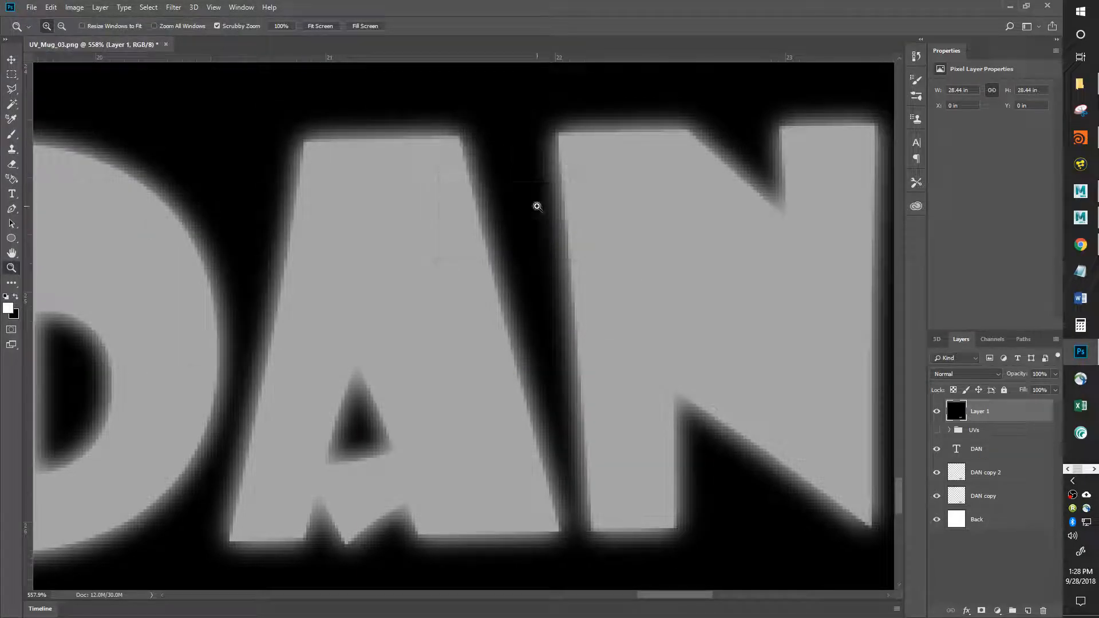
Step: Switch to Maya, reload the Mug_03_bump_spec.tga bump texture of the m_mug material, and open the file node feeding its Specular Color
{"action": "key", "text": "alt+Tab"}
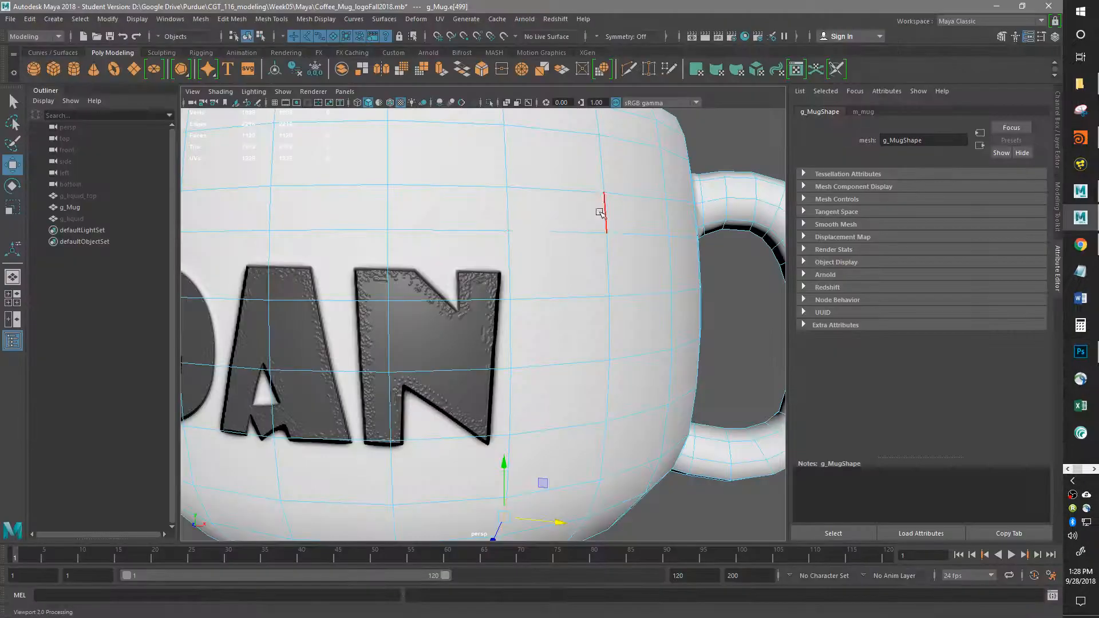
{"action": "left_click", "coordinate": [862, 112]}
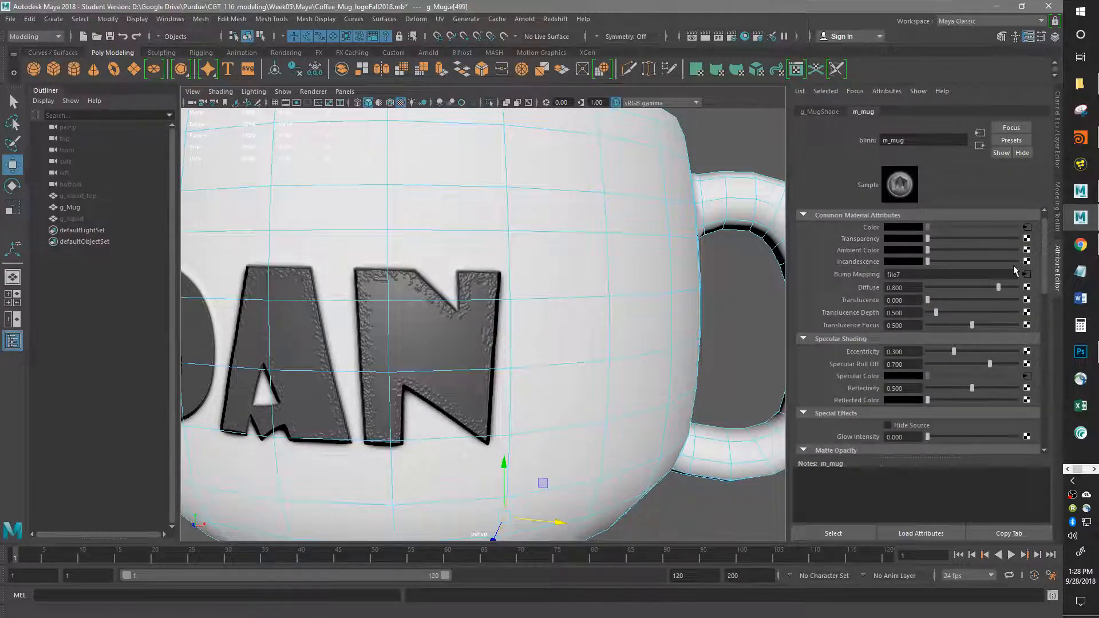
{"action": "left_click", "coordinate": [1027, 275]}
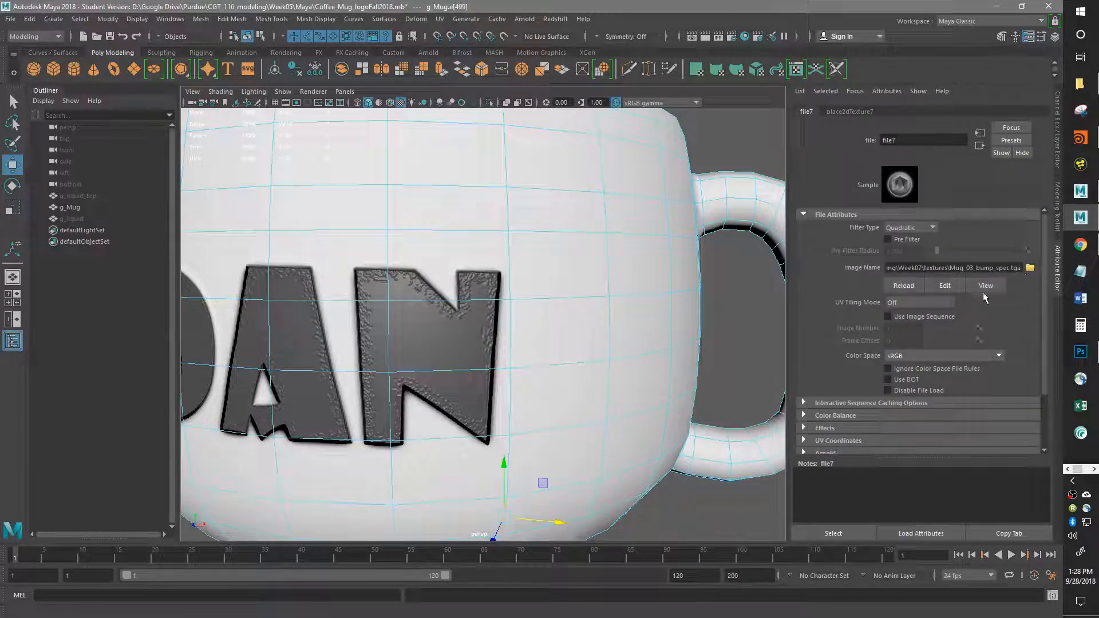
{"action": "left_click", "coordinate": [908, 286]}
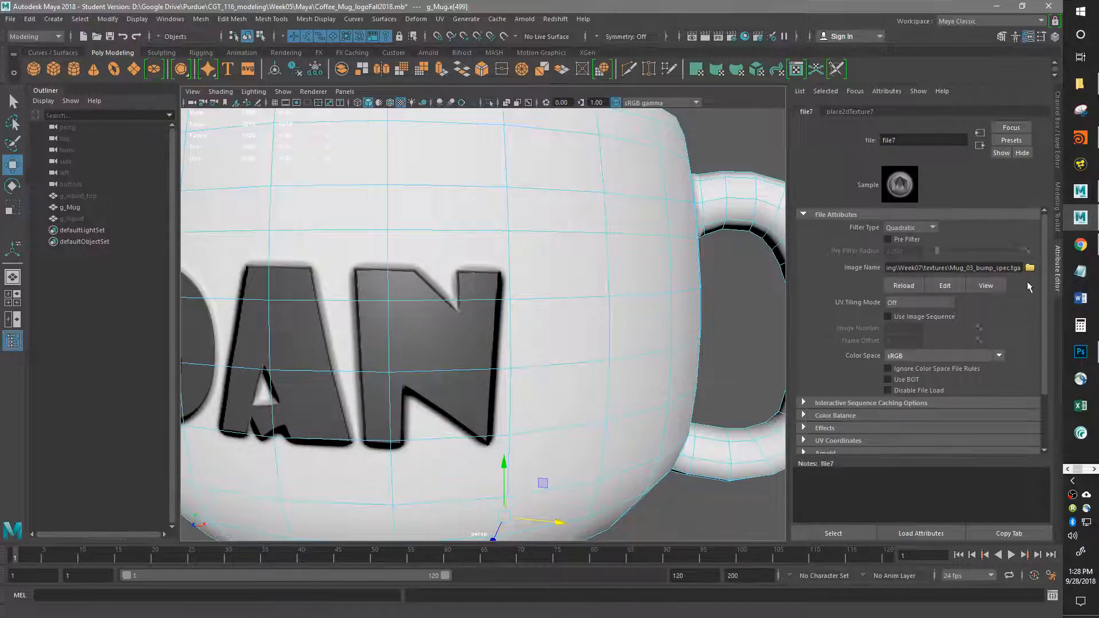
{"action": "left_click", "coordinate": [980, 146]}
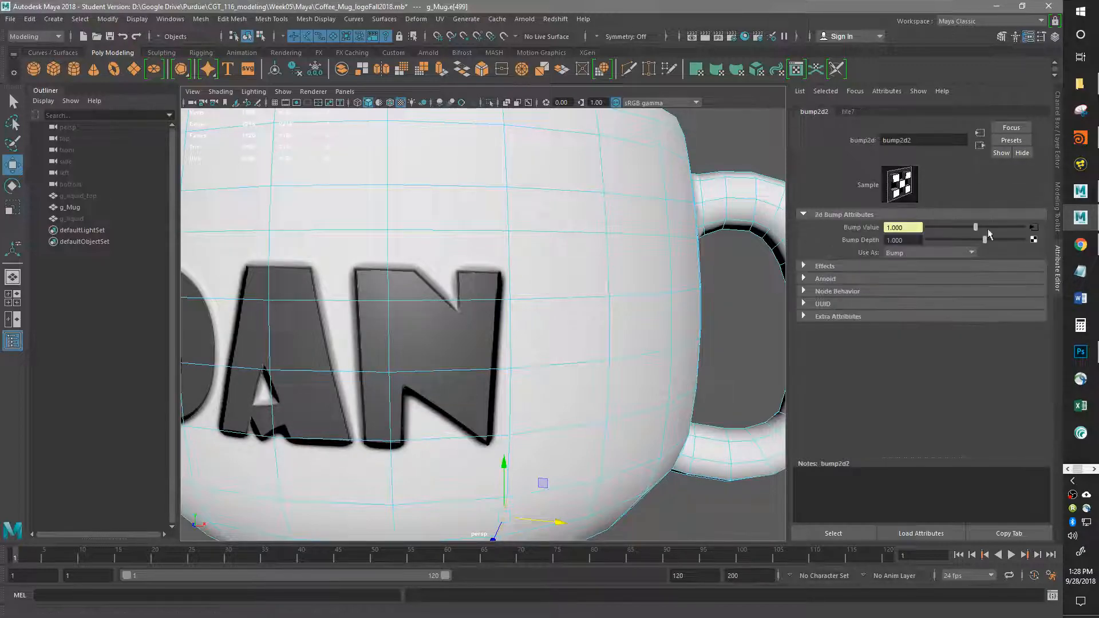
{"action": "left_click", "coordinate": [980, 146]}
{"action": "left_click", "coordinate": [1027, 378]}
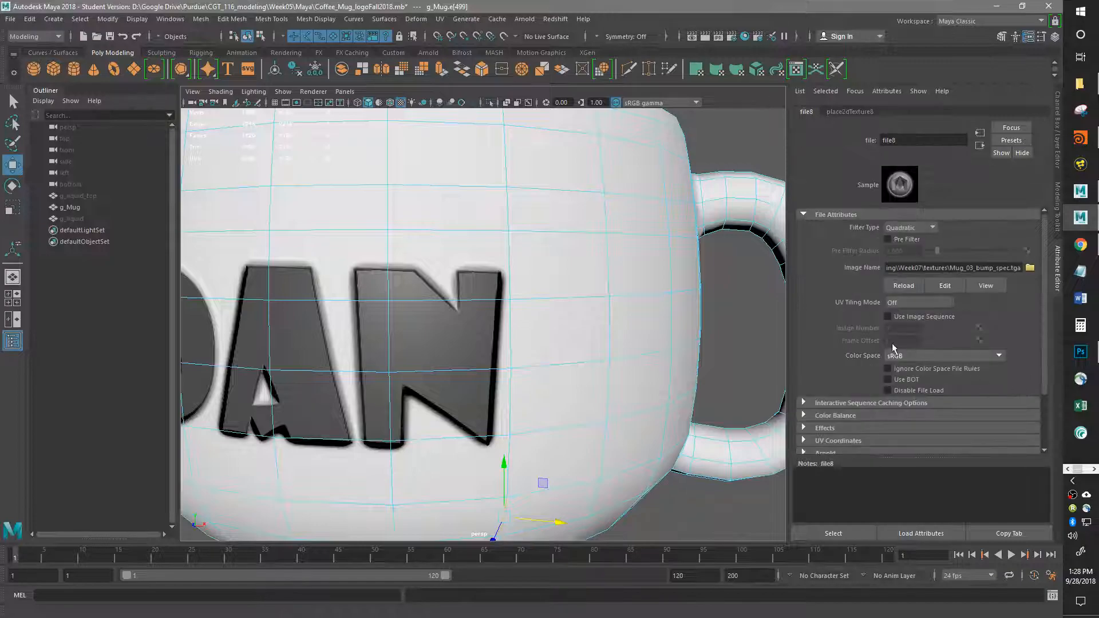
Step: Return the mug to object mode, deselect it, and inspect the reloaded bump around the DAN lettering from several angles
{"action": "left_click_drag", "start_coordinate": [556, 360], "coordinate": [591, 359], "text": "alt"}
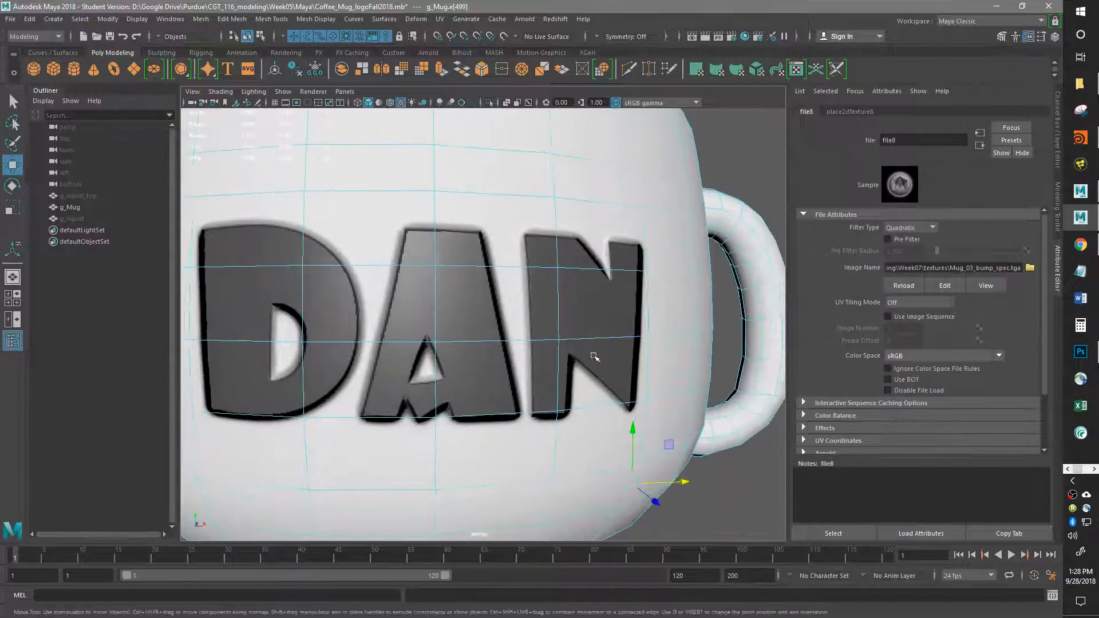
{"action": "right_click_drag", "start_coordinate": [592, 359], "coordinate": [496, 383], "text": "alt"}
{"action": "left_click_drag", "start_coordinate": [496, 383], "coordinate": [527, 395], "text": "alt"}
{"action": "right_click_drag", "start_coordinate": [642, 365], "coordinate": [674, 258]}
{"action": "key", "text": "f"}
{"action": "left_click", "coordinate": [747, 309]}
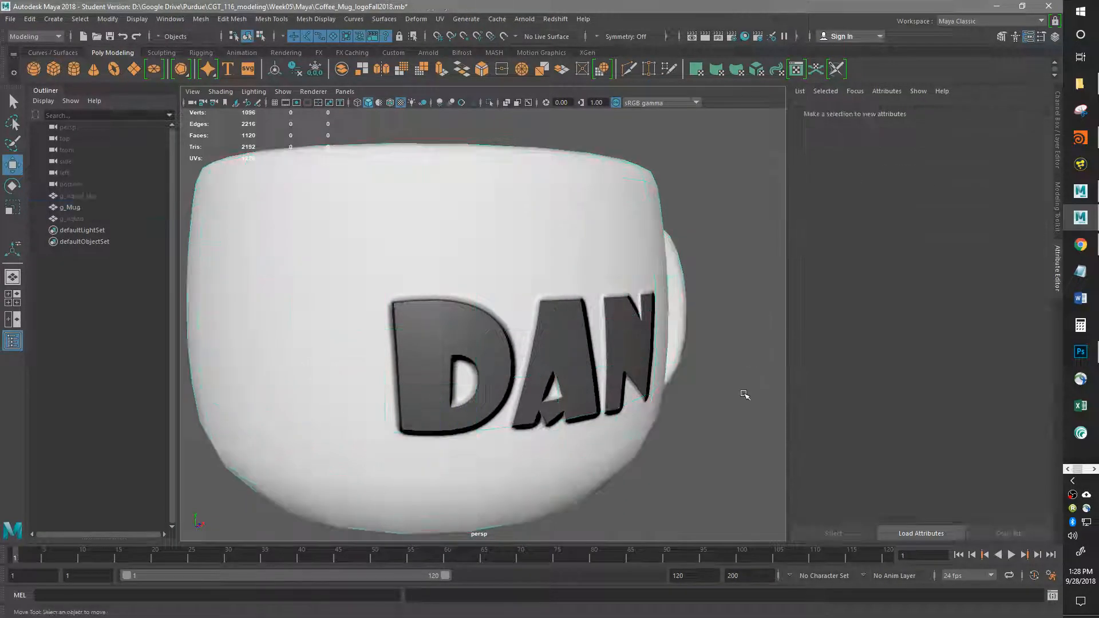
{"action": "right_click_drag", "start_coordinate": [748, 349], "coordinate": [589, 474], "text": "alt"}
{"action": "left_click_drag", "start_coordinate": [590, 474], "coordinate": [584, 437], "text": "alt"}
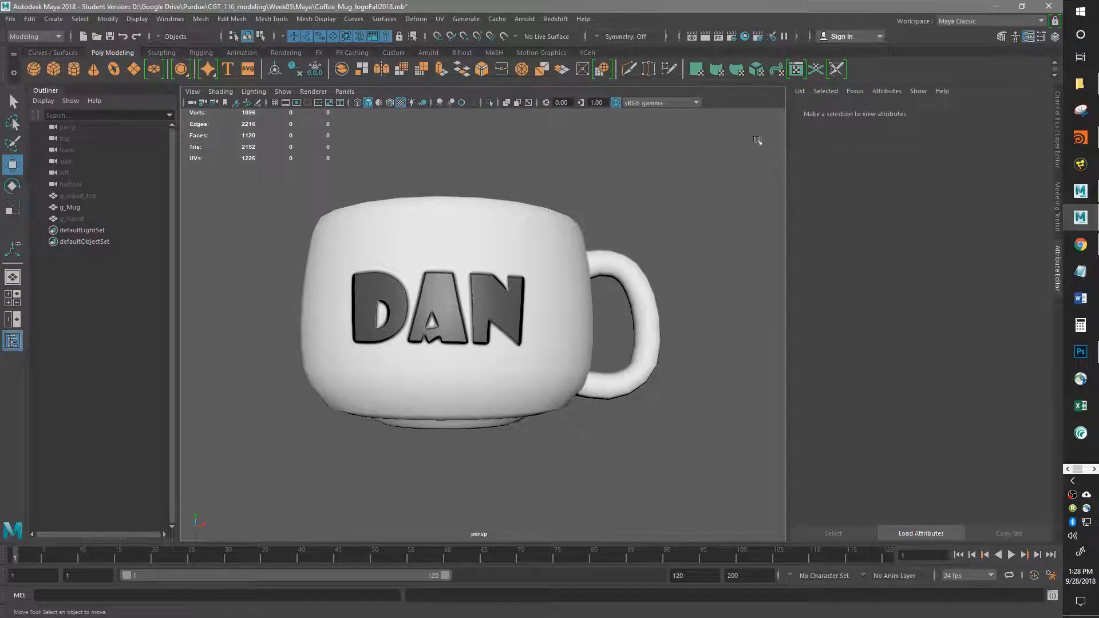
Step: Set the mug material's Eccentricity to about 0.143 and its Specular Roll Off to 1
{"action": "left_click", "coordinate": [477, 295]}
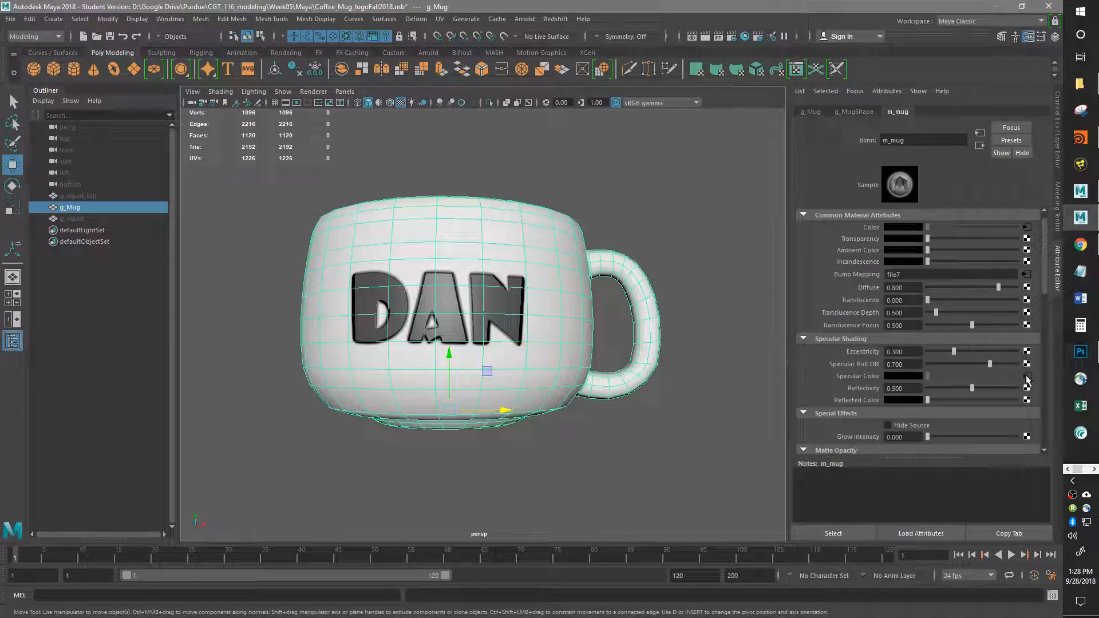
{"action": "left_click_drag", "start_coordinate": [954, 352], "coordinate": [1025, 361]}
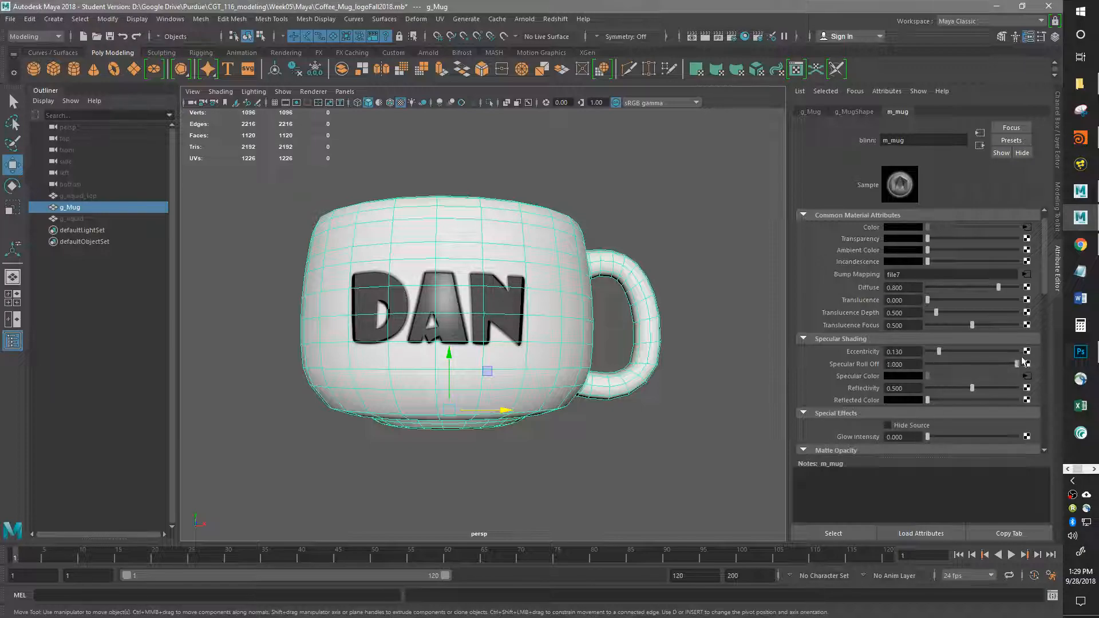
{"action": "left_click_drag", "start_coordinate": [940, 351], "coordinate": [934, 353]}
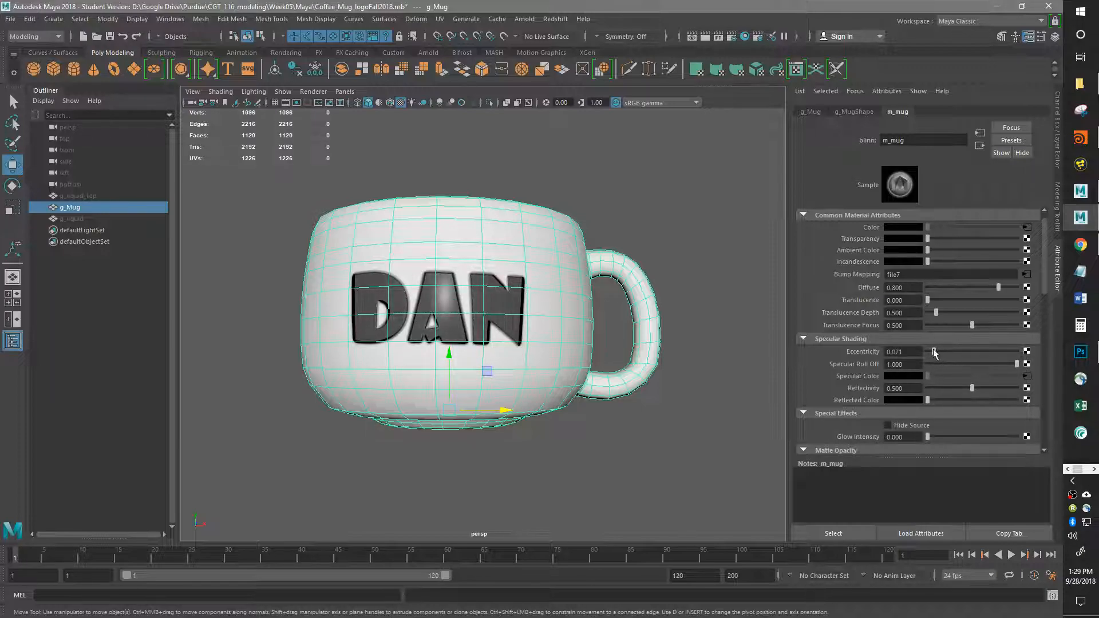
Step: Switch to Photoshop and apply Levels to Layer 1, lowering the white input level until the gray letters turn nearly white
{"action": "key", "text": "alt+Tab"}
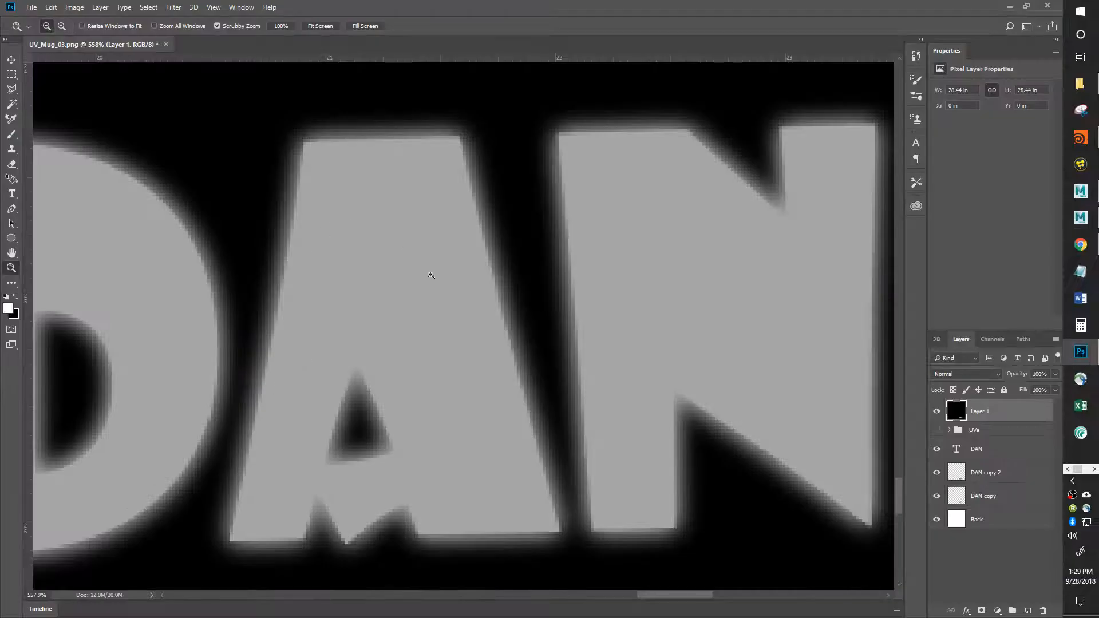
{"action": "key", "text": "ctrl+l"}
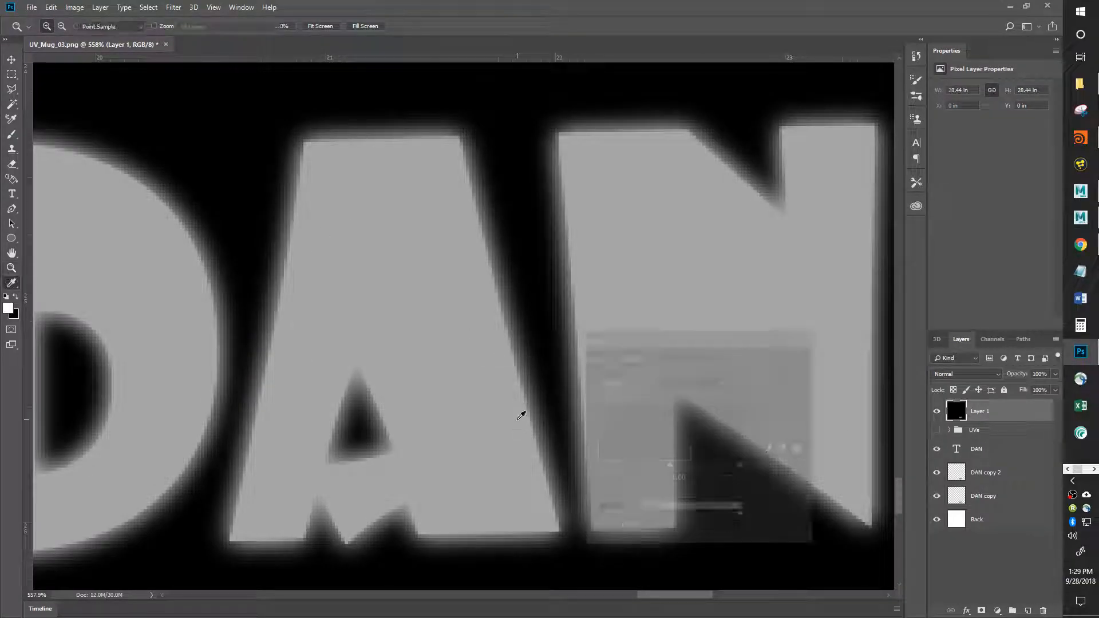
{"action": "mouse_move", "coordinate": [598, 466]}
{"action": "left_mouse_down"}
{"action": "mouse_move", "coordinate": [650, 466]}
{"action": "mouse_move", "coordinate": [596, 468]}
{"action": "left_mouse_up"}
{"action": "left_click_drag", "start_coordinate": [741, 466], "coordinate": [644, 465]}
{"action": "left_click", "coordinate": [782, 358]}
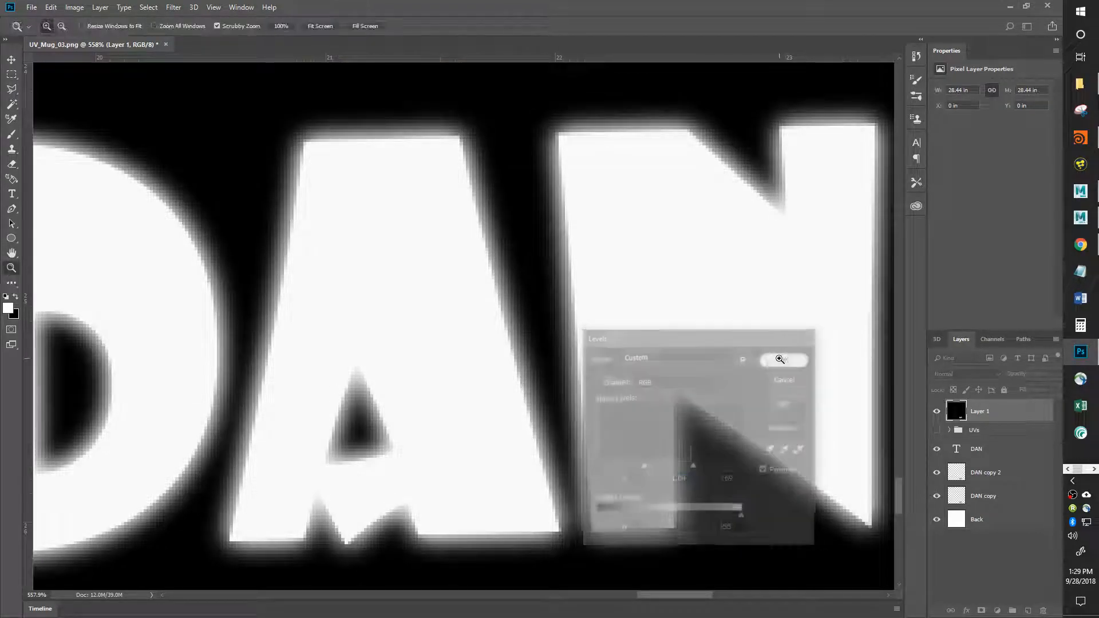
Step: Save the brightened artwork as a 24 bits/pixel Targa copy over Mug_03_bump_spec.tga in the textures folder, replacing the existing file
{"action": "key", "text": "ctrl+shift+s"}
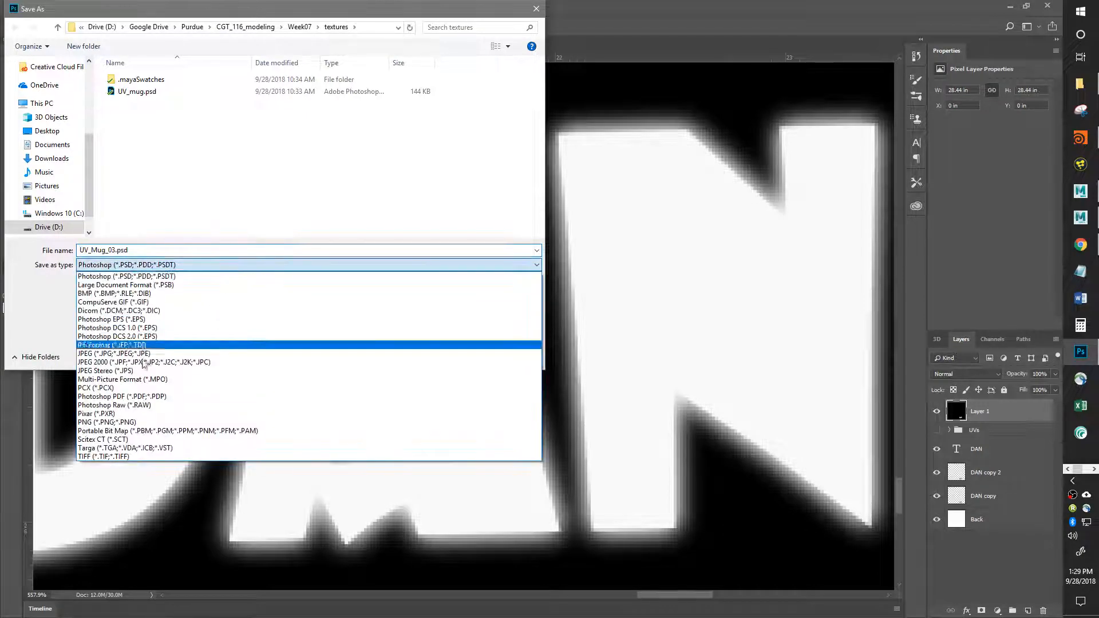
{"action": "left_click", "coordinate": [130, 440]}
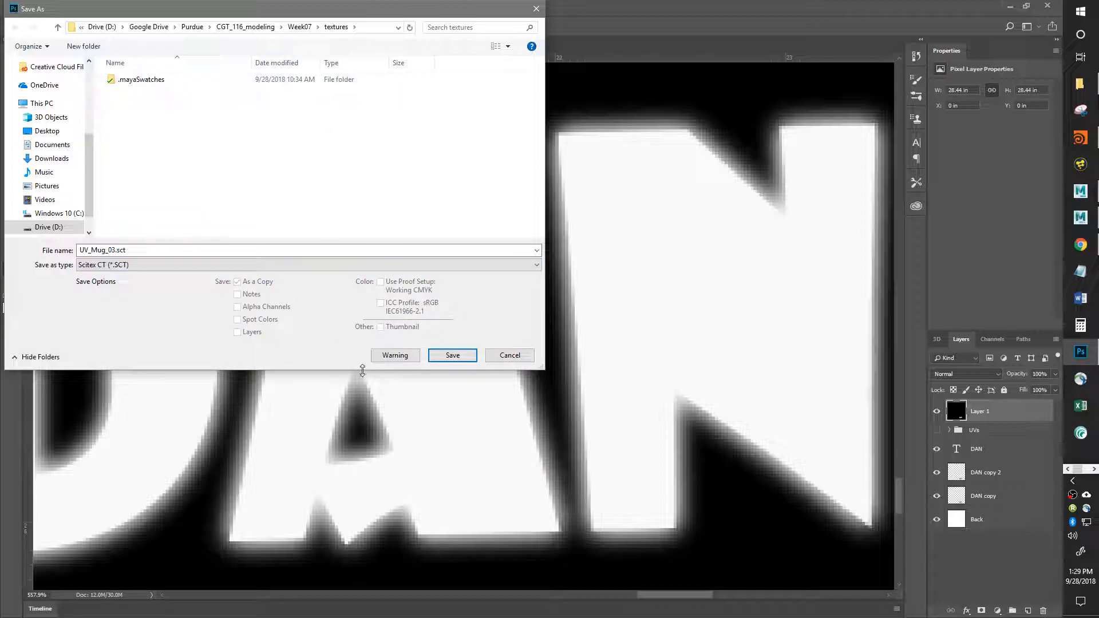
{"action": "left_click", "coordinate": [218, 265]}
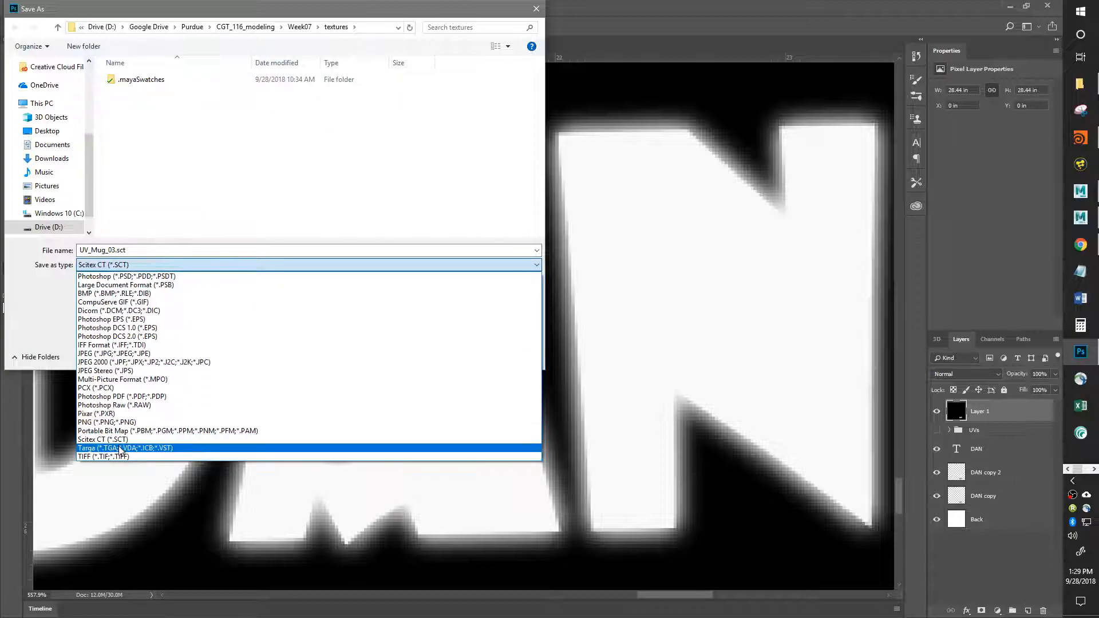
{"action": "left_click", "coordinate": [122, 451]}
{"action": "double_click", "coordinate": [151, 92]}
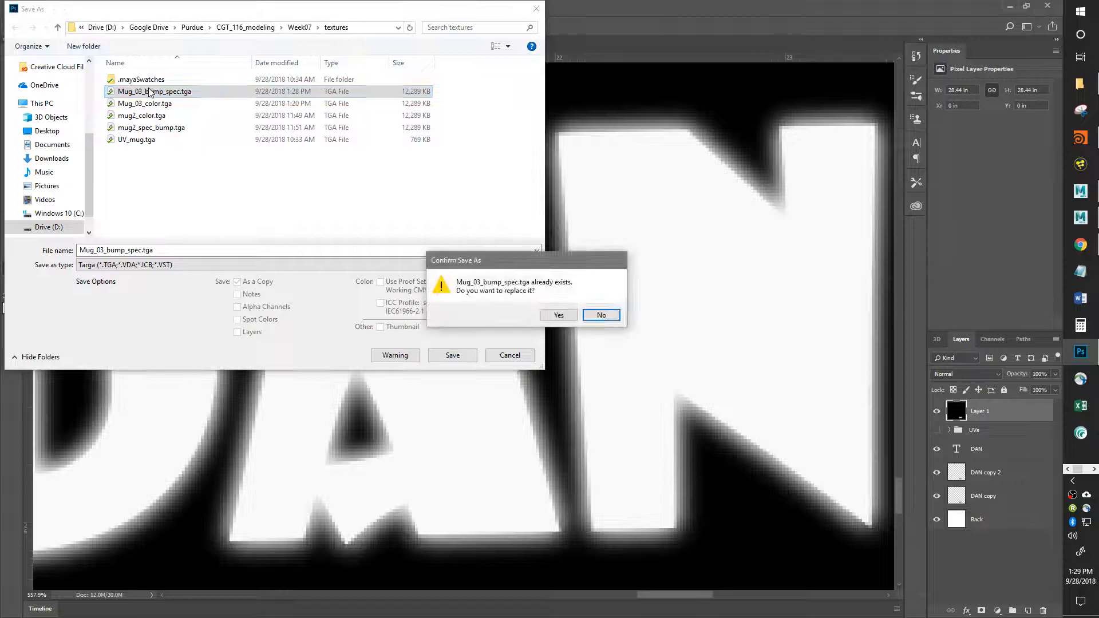
{"action": "left_click", "coordinate": [559, 315]}
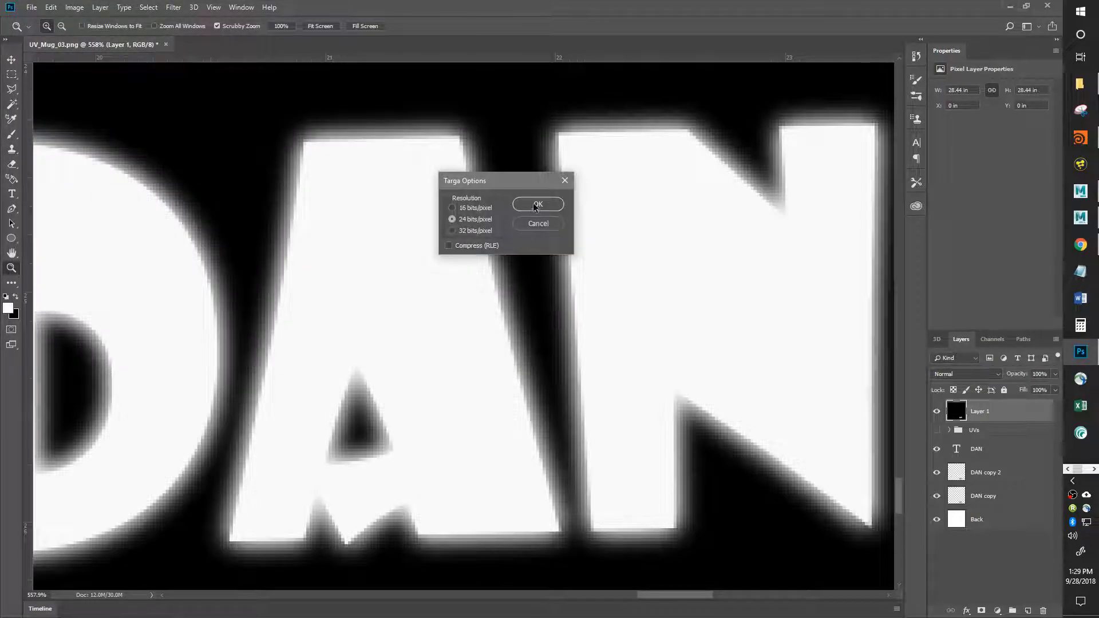
{"action": "left_click", "coordinate": [535, 206]}
Step: Switch to Maya, reload the mug material's bump texture file, and inspect the lettering's highlights up close
{"action": "key", "text": "alt+Tab"}
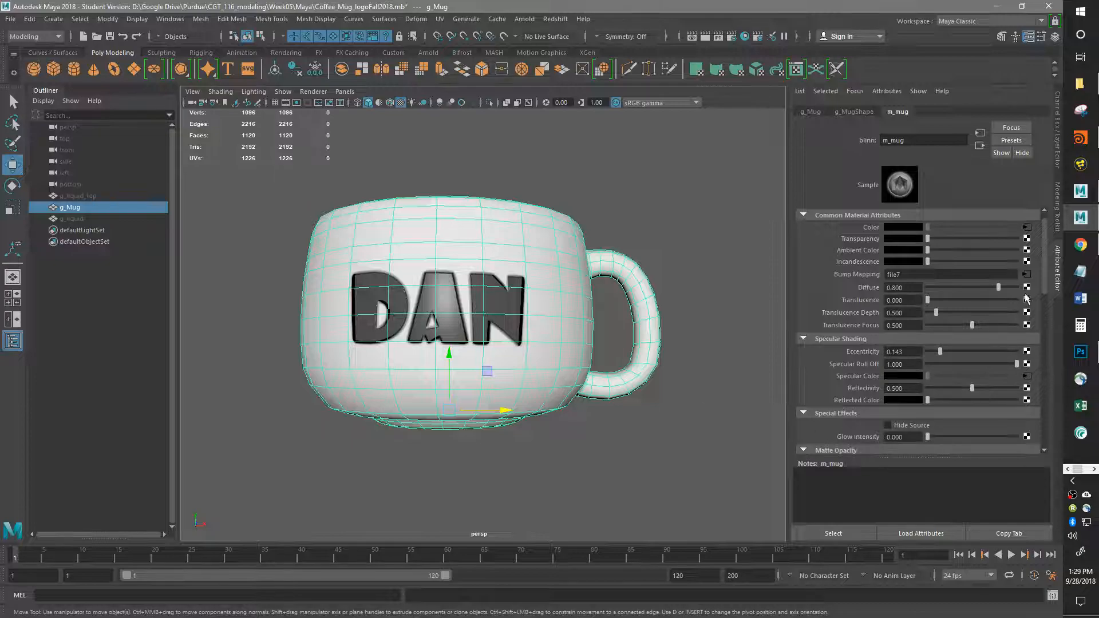
{"action": "left_click", "coordinate": [1026, 276]}
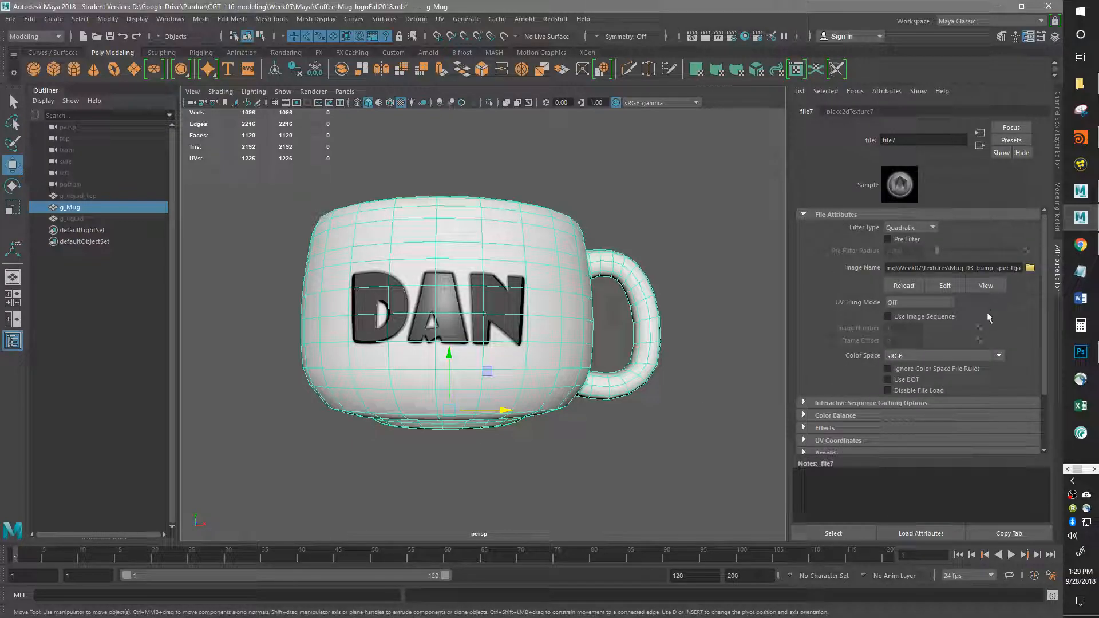
{"action": "left_click", "coordinate": [904, 286]}
{"action": "left_click_drag", "start_coordinate": [559, 436], "coordinate": [592, 441], "text": "alt"}
{"action": "right_click_drag", "start_coordinate": [591, 441], "coordinate": [653, 431], "text": "alt"}
{"action": "left_click_drag", "start_coordinate": [638, 442], "coordinate": [668, 443], "text": "alt"}
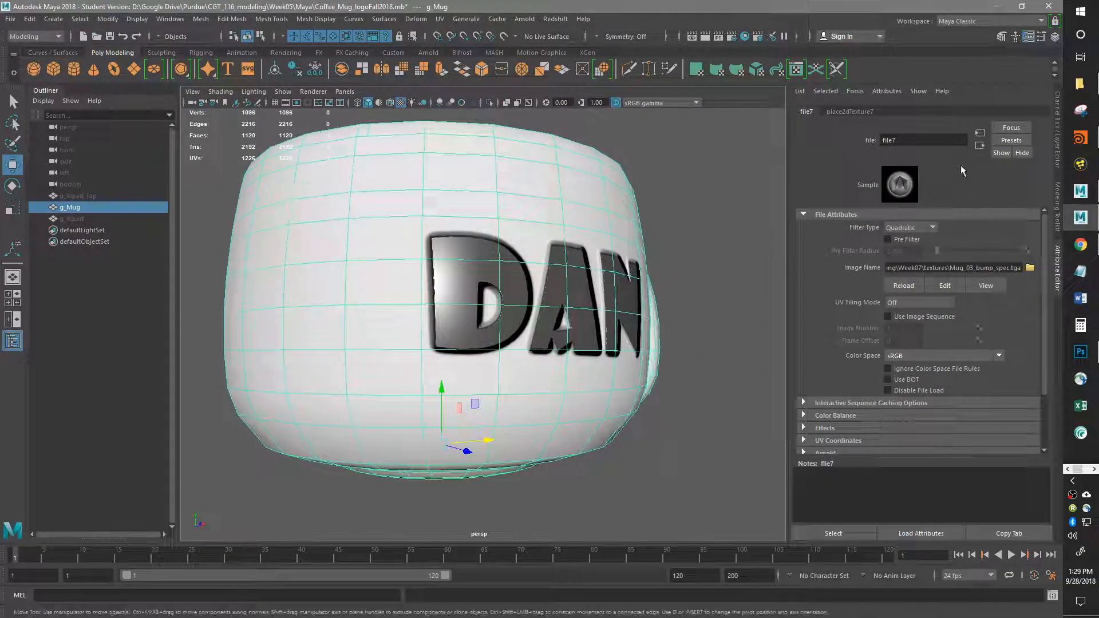
Step: Set the Bump Depth of the mug's bump2d2 node to 0.3
{"action": "left_click", "coordinate": [980, 145]}
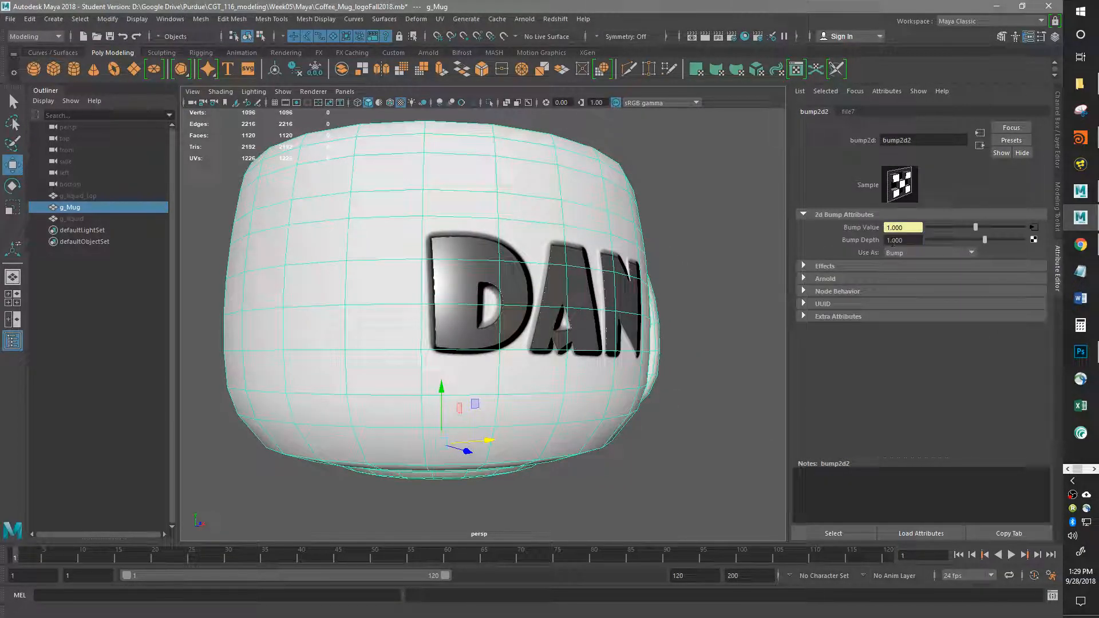
{"action": "type", "text": ".3"}
{"action": "key", "text": "Return"}
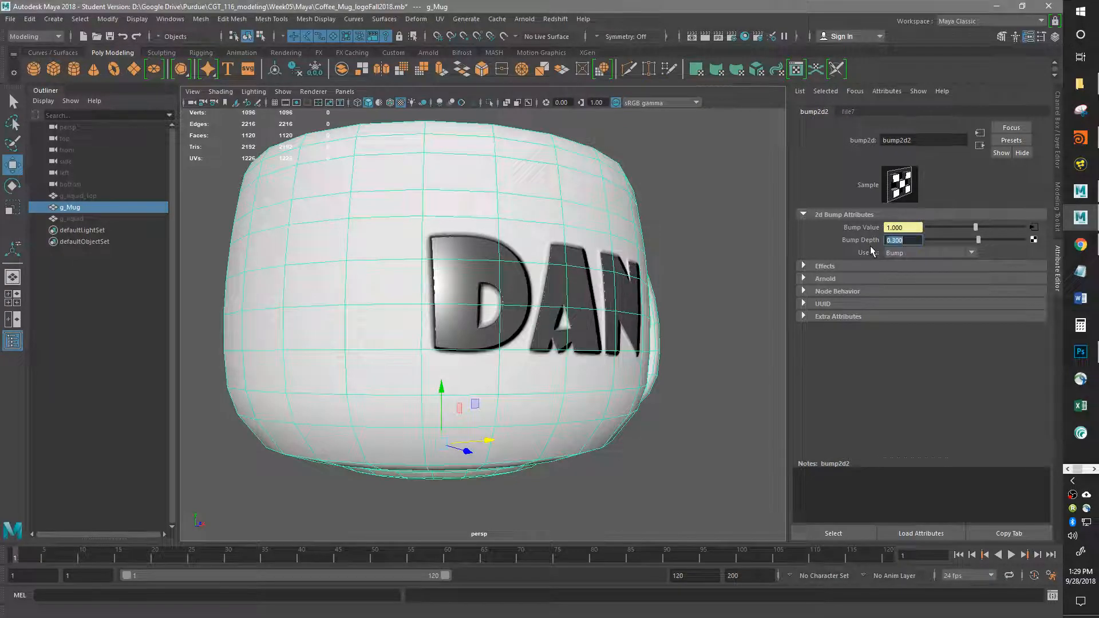
Step: Deselect the mug and examine the softened bump and specular highlights on the DAN lettering from near and far
{"action": "left_click", "coordinate": [744, 182]}
{"action": "mouse_move", "coordinate": [729, 226]}
{"action": "left_mouse_down", "text": "alt"}
{"action": "mouse_move", "coordinate": [657, 225]}
{"action": "mouse_move", "coordinate": [651, 238]}
{"action": "mouse_move", "coordinate": [728, 227]}
{"action": "left_mouse_up", "text": "alt"}
{"action": "right_click_drag", "start_coordinate": [734, 258], "coordinate": [605, 295], "text": "alt"}
{"action": "left_click_drag", "start_coordinate": [605, 296], "coordinate": [580, 296], "text": "alt"}
{"action": "right_click_drag", "start_coordinate": [630, 303], "coordinate": [492, 312], "text": "alt"}
{"action": "left_click_drag", "start_coordinate": [492, 312], "coordinate": [524, 307], "text": "alt"}
{"action": "right_click_drag", "start_coordinate": [524, 307], "coordinate": [643, 311], "text": "alt"}
{"action": "left_click_drag", "start_coordinate": [643, 312], "coordinate": [725, 328], "text": "alt"}
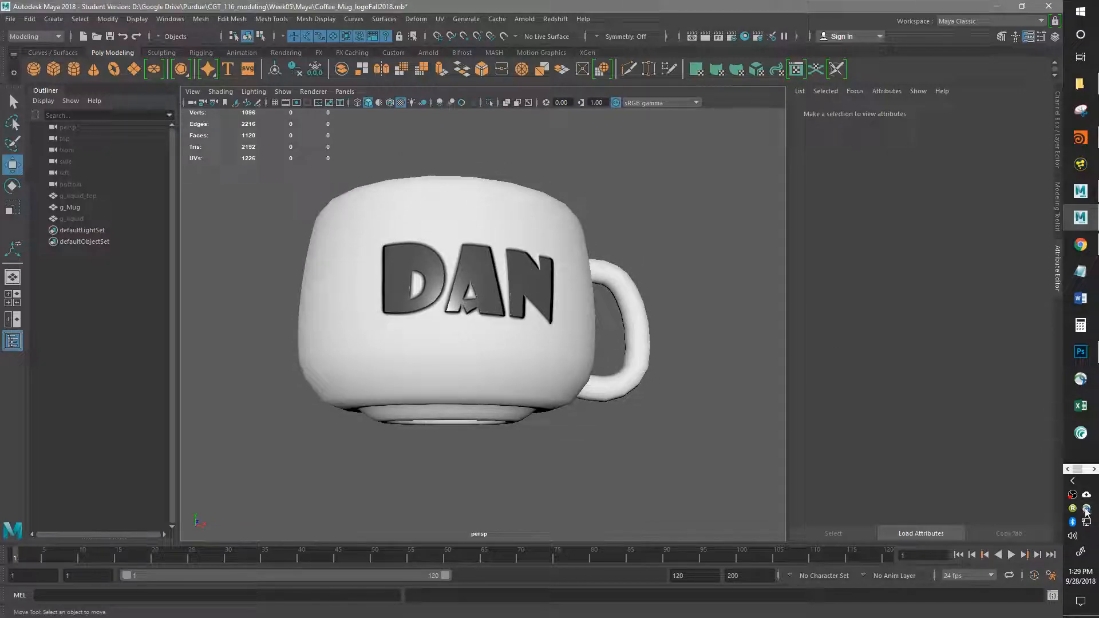